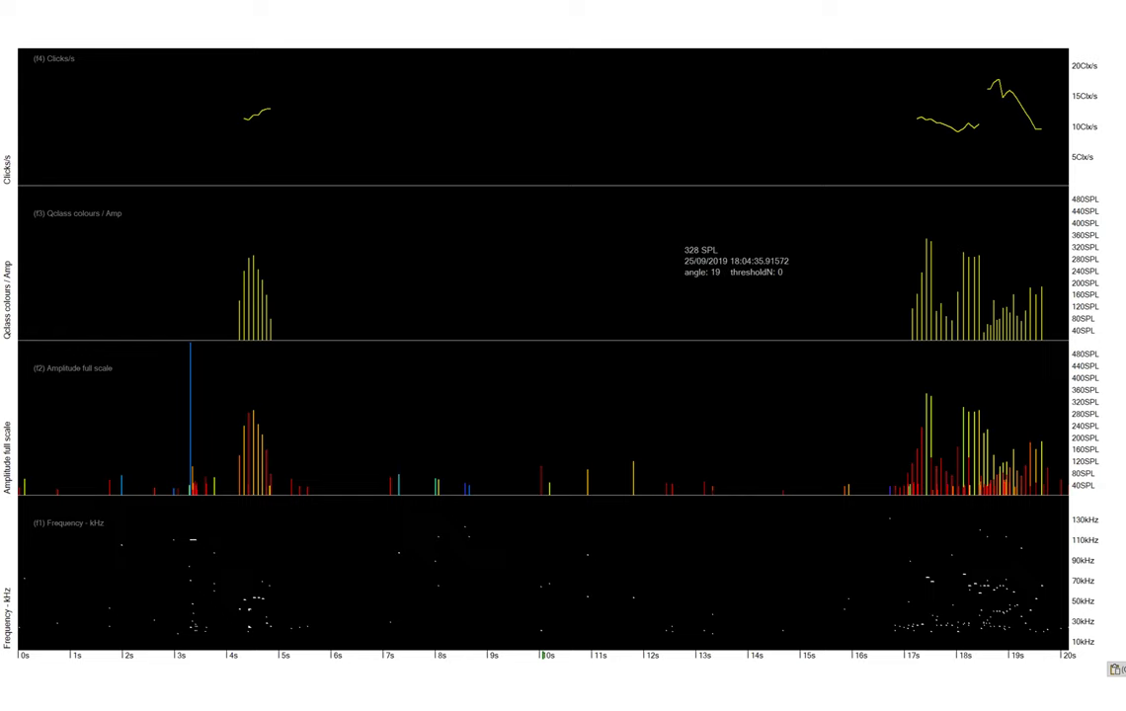
Exit full-screen view, close all open files and refresh the now-empty display
{"action": "key", "text": "Escape"}
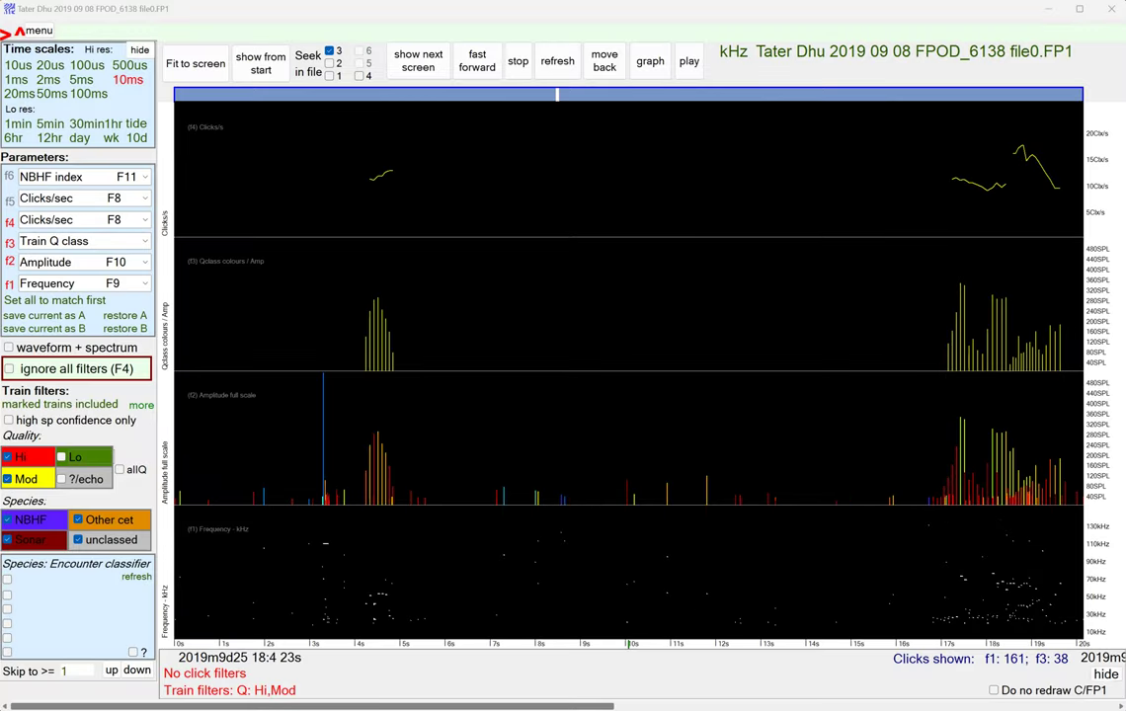
{"action": "key", "text": "F2"}
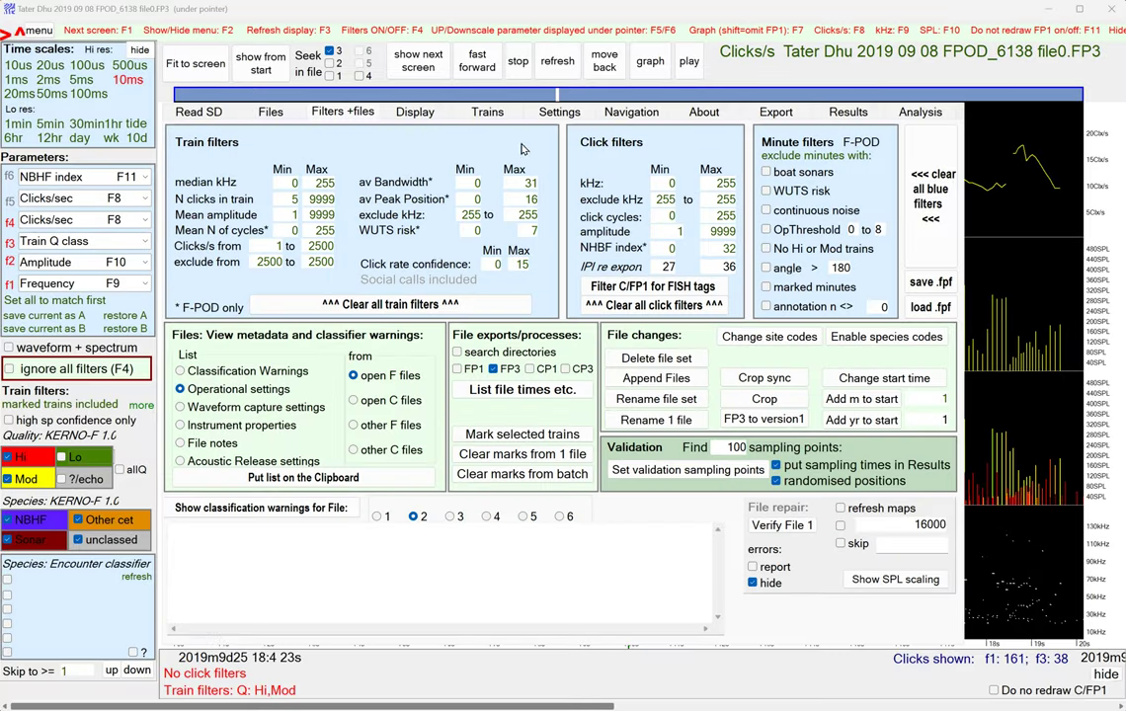
{"action": "left_click", "coordinate": [272, 112]}
{"action": "left_click", "coordinate": [539, 138]}
{"action": "left_click", "coordinate": [561, 69]}
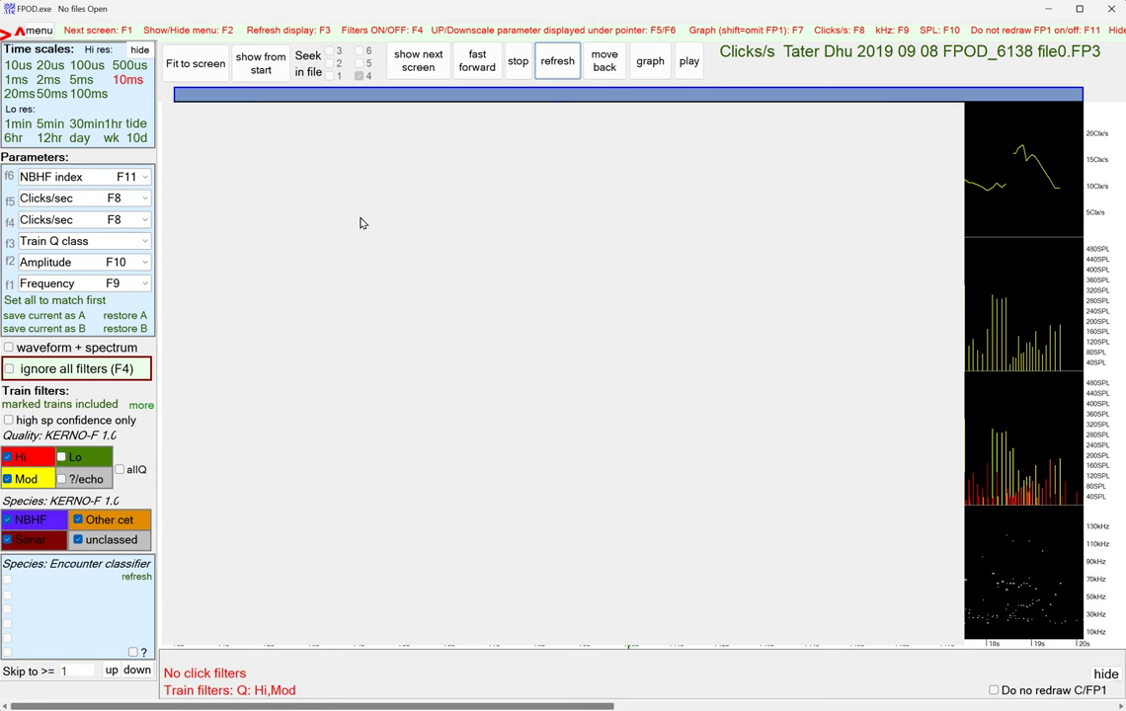
{"action": "key", "text": "F2"}
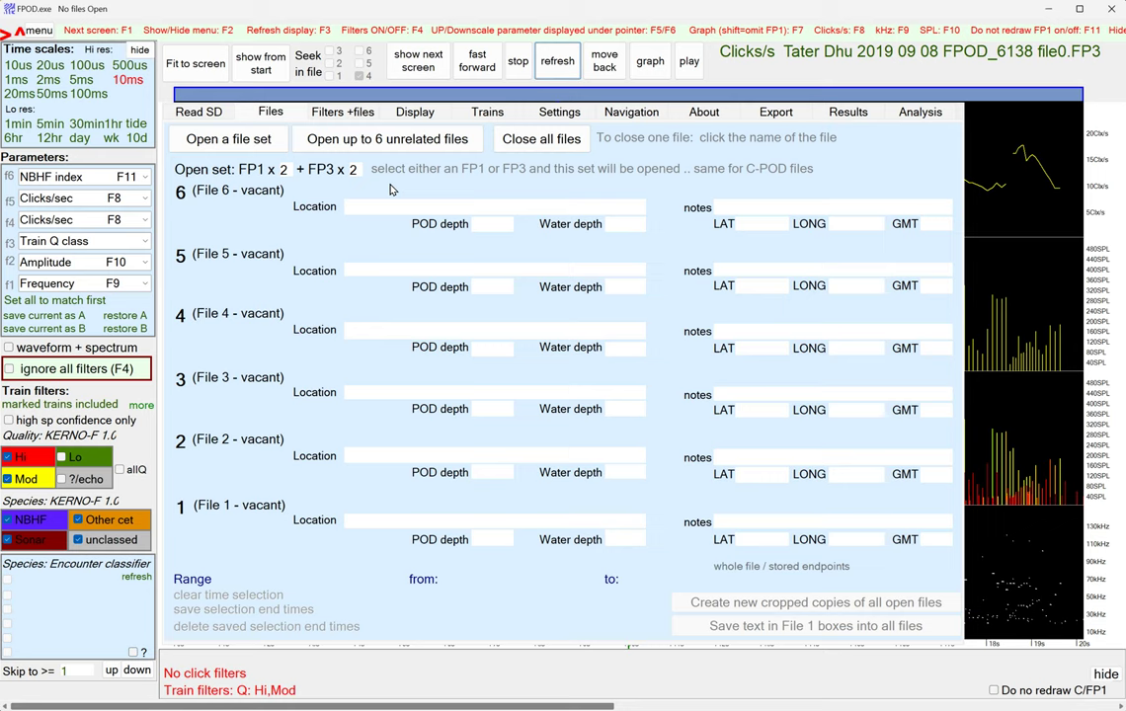
{"action": "key", "text": "F2"}
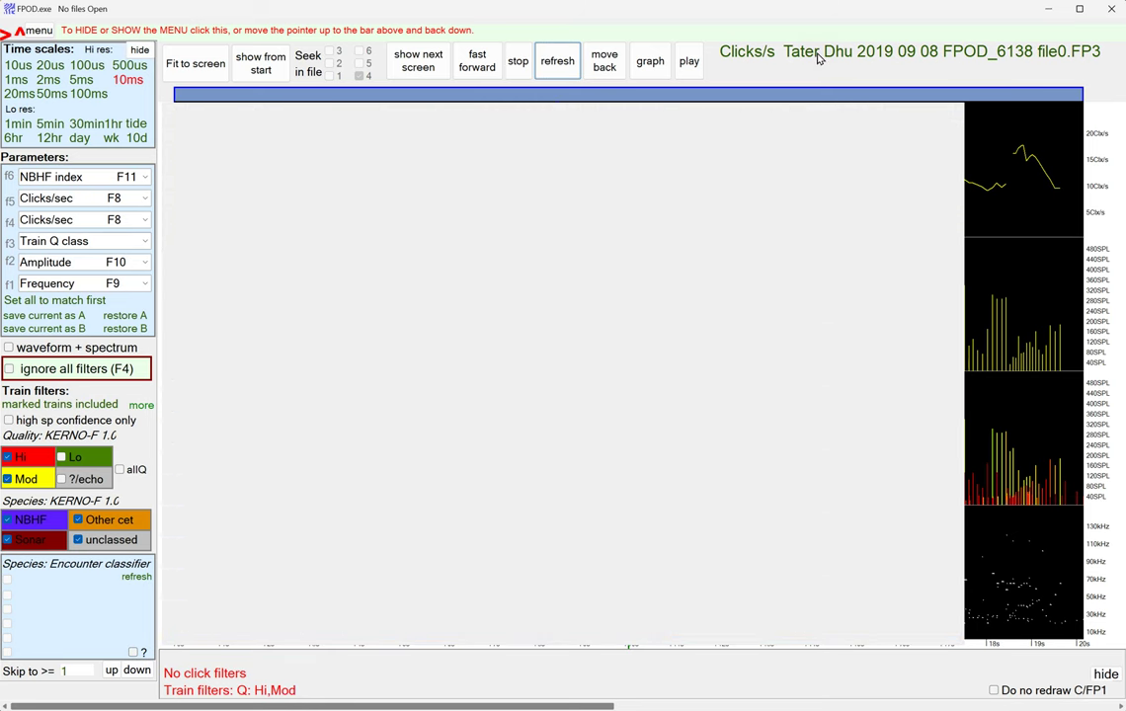
{"action": "mouse_move", "coordinate": [480, 3]}
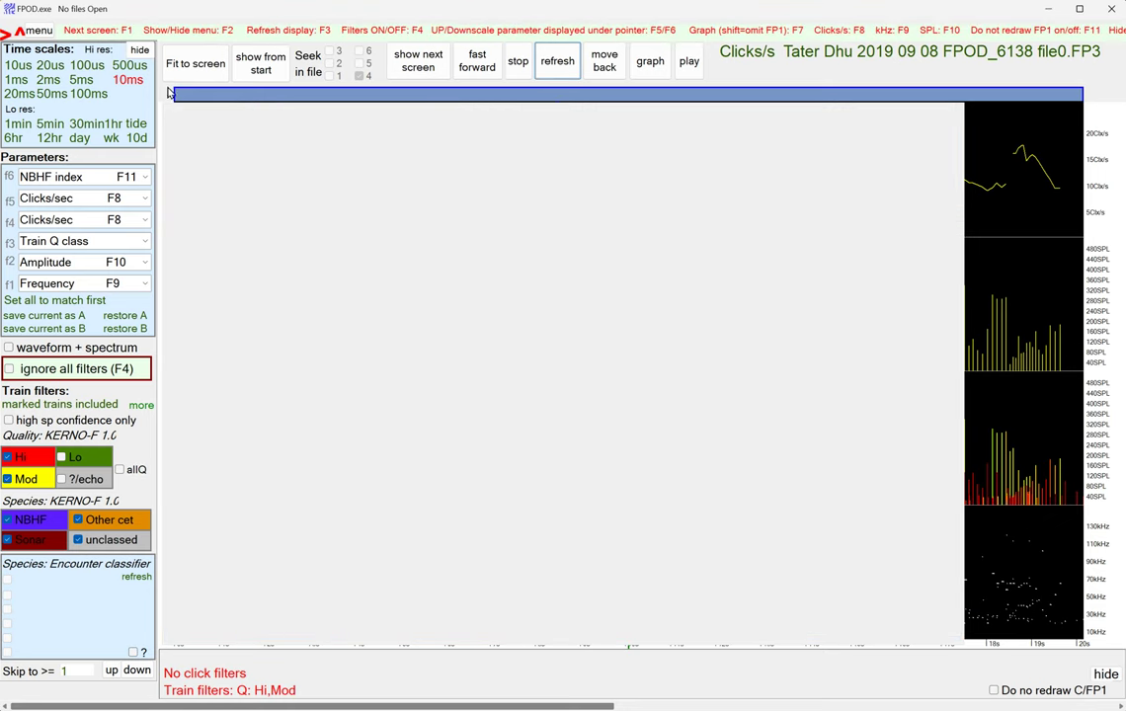
{"action": "left_click", "coordinate": [31, 32]}
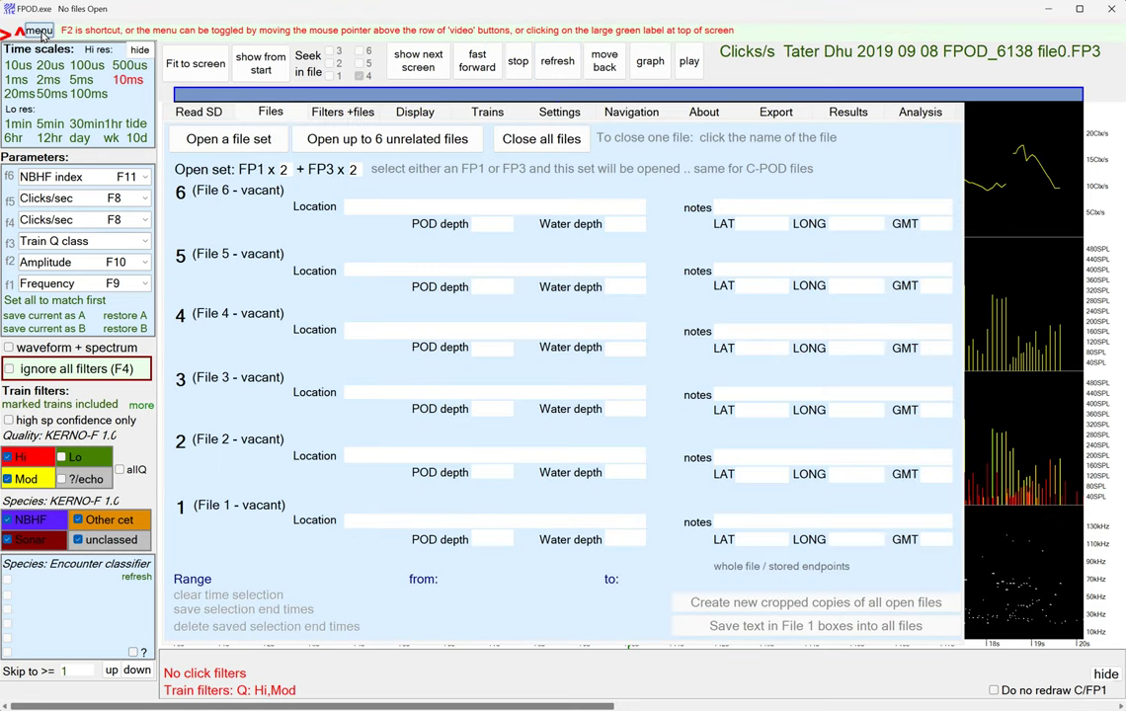
{"action": "left_click", "coordinate": [40, 33]}
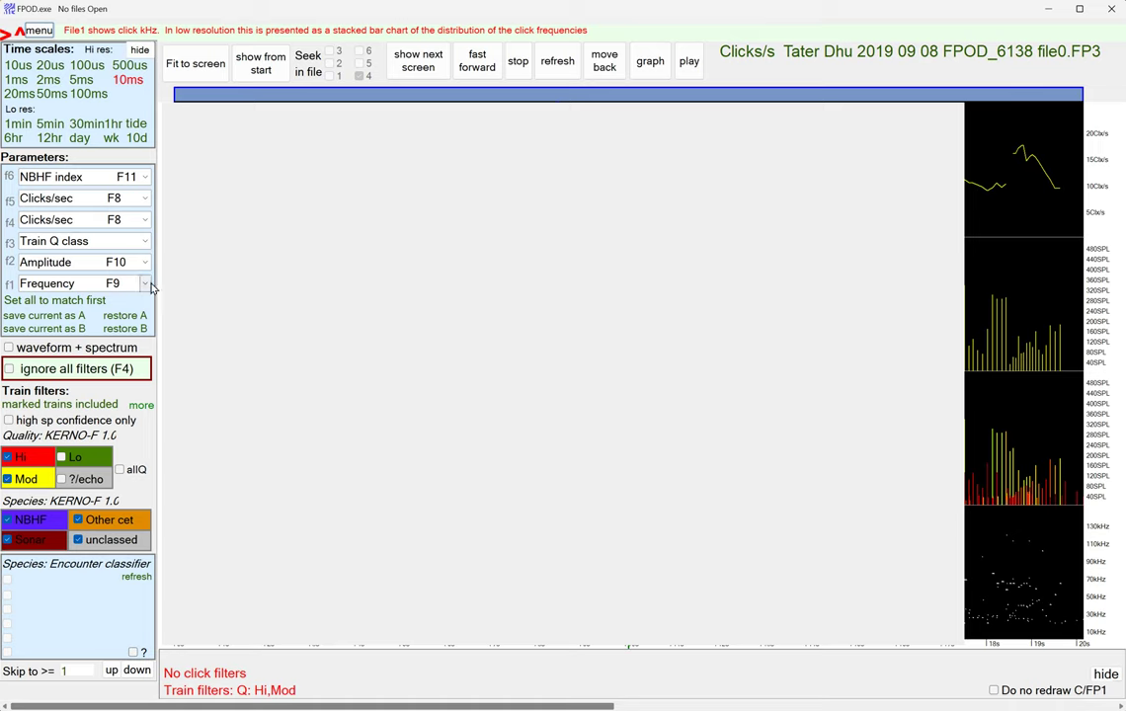
{"action": "left_click", "coordinate": [146, 285]}
{"action": "left_click", "coordinate": [147, 286]}
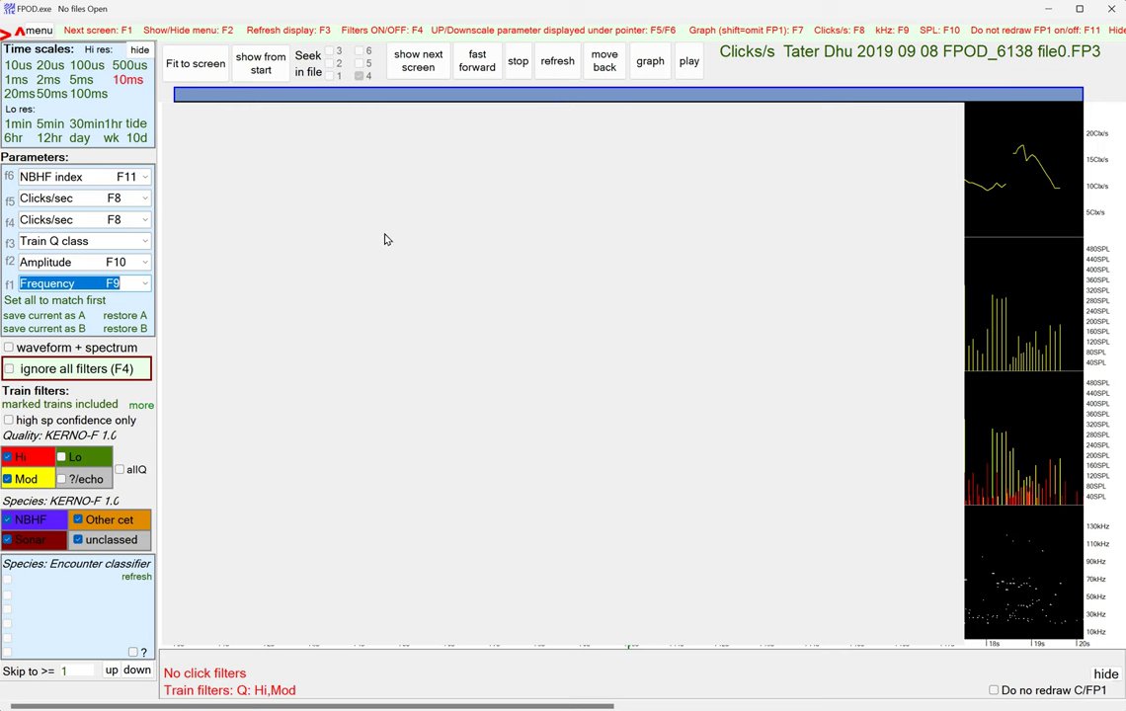
Bring up the Open POD data file set dialog from the Files menu
{"action": "key", "text": "F2"}
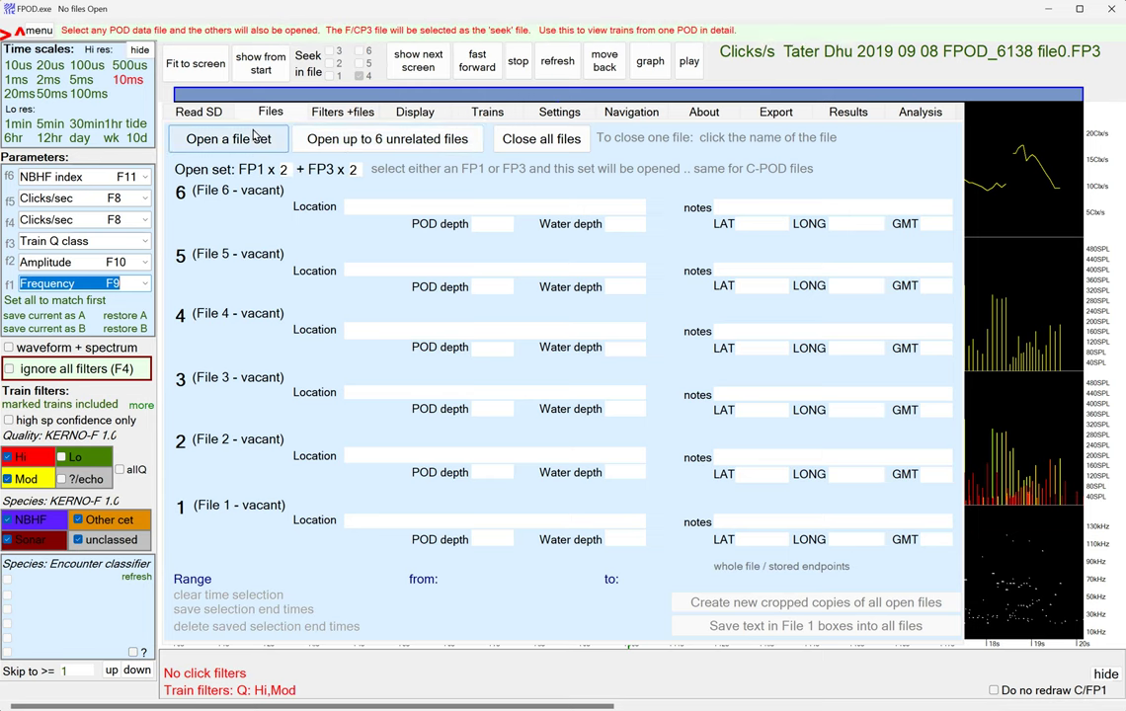
{"action": "left_click", "coordinate": [249, 144]}
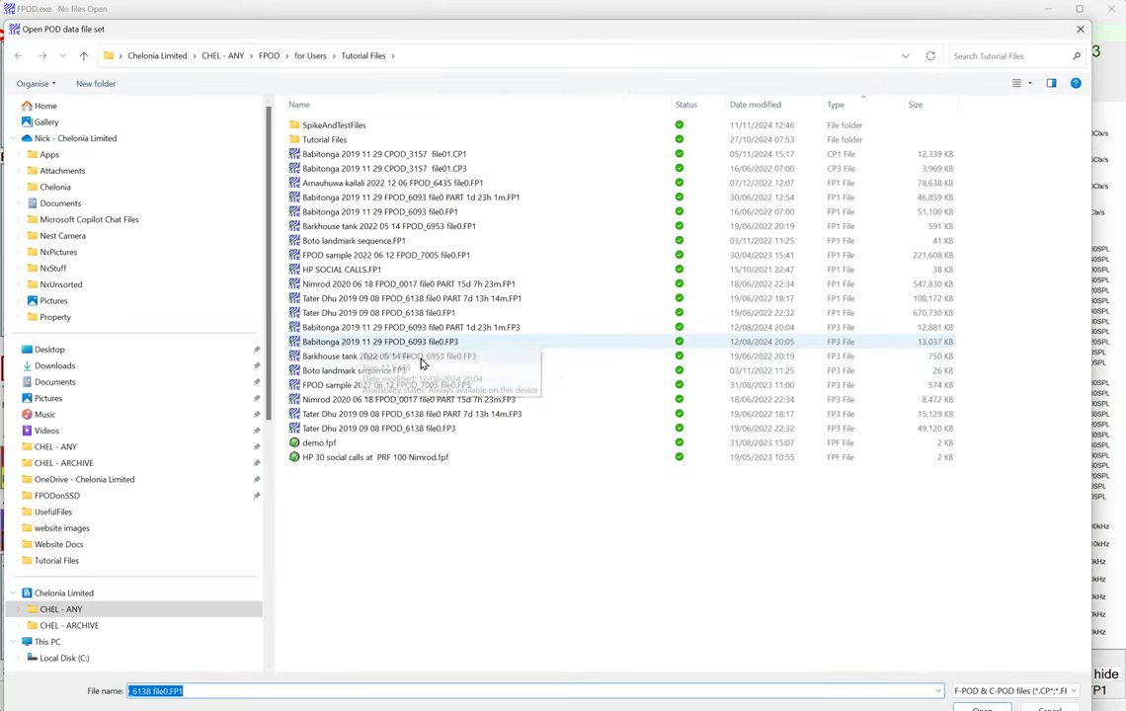
Open the file set starting with Tater Dhu 2019 09 08 FPOD_6138 file0.FP1
{"action": "left_click", "coordinate": [336, 312]}
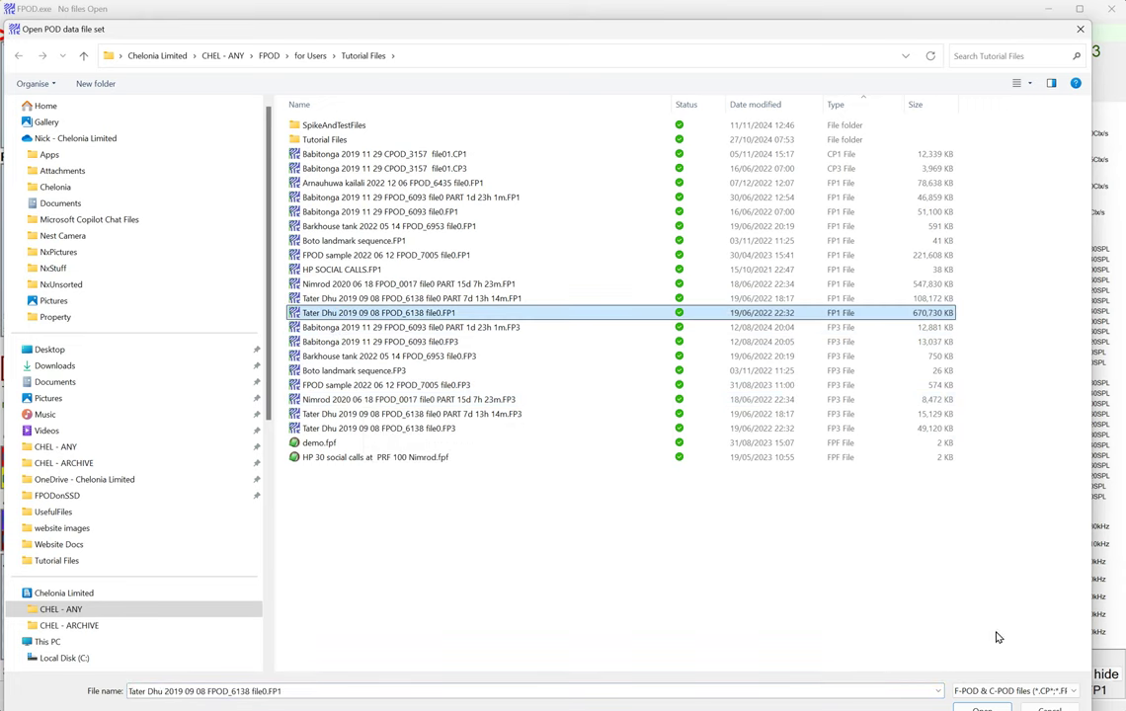
{"action": "left_click", "coordinate": [981, 706]}
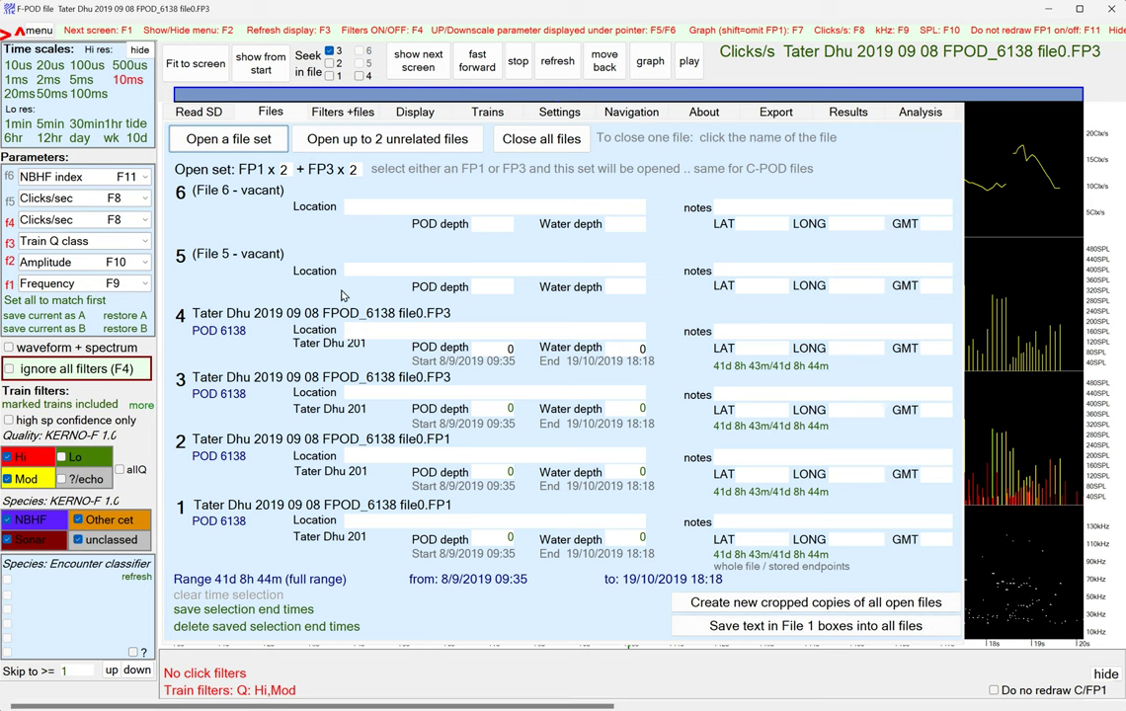
Fit the 41-day recording to screen and plot Train Species class in f4
{"action": "left_click", "coordinate": [192, 67]}
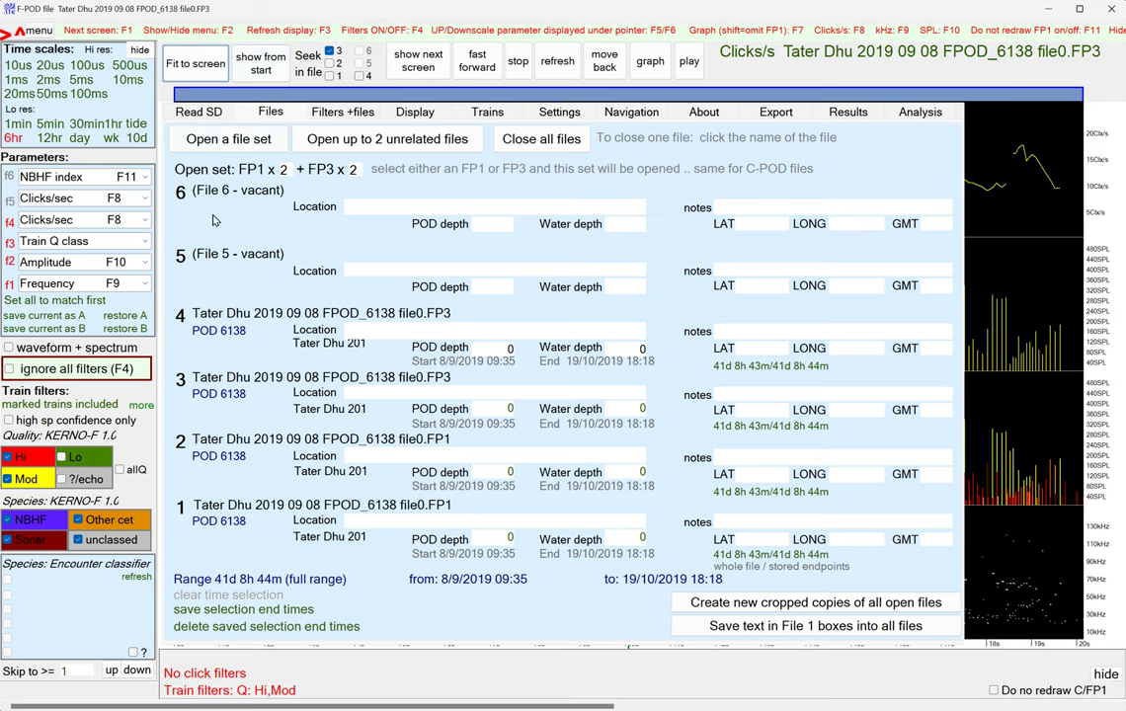
{"action": "left_click", "coordinate": [145, 220]}
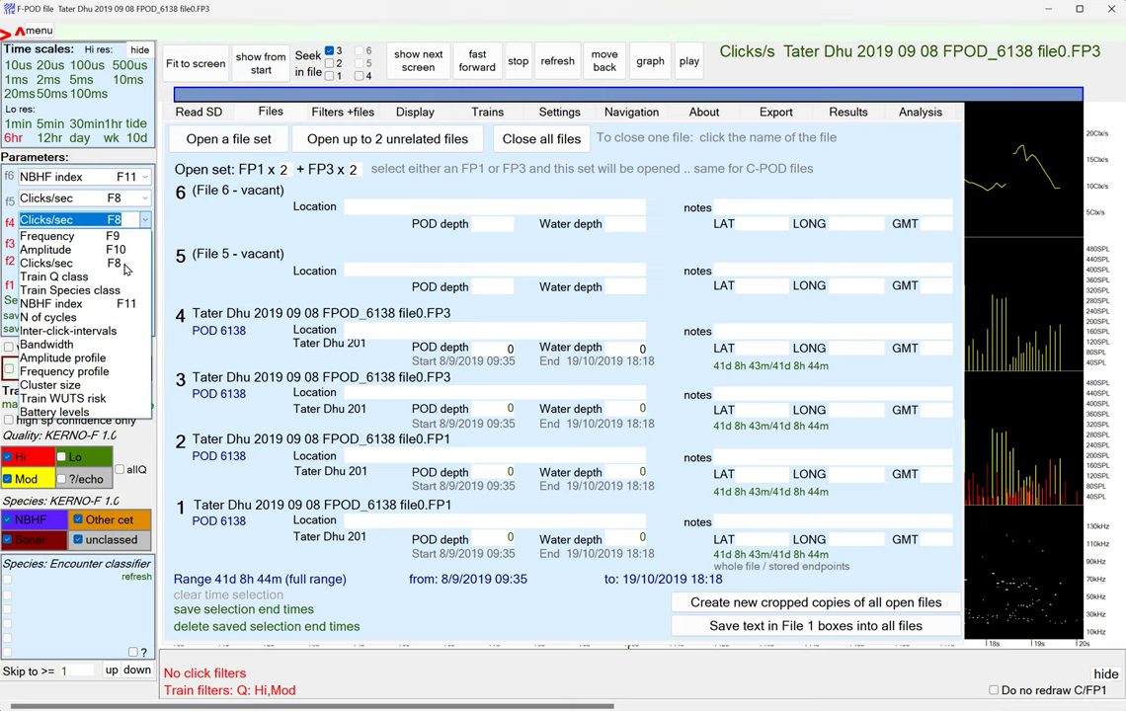
{"action": "left_click", "coordinate": [69, 289]}
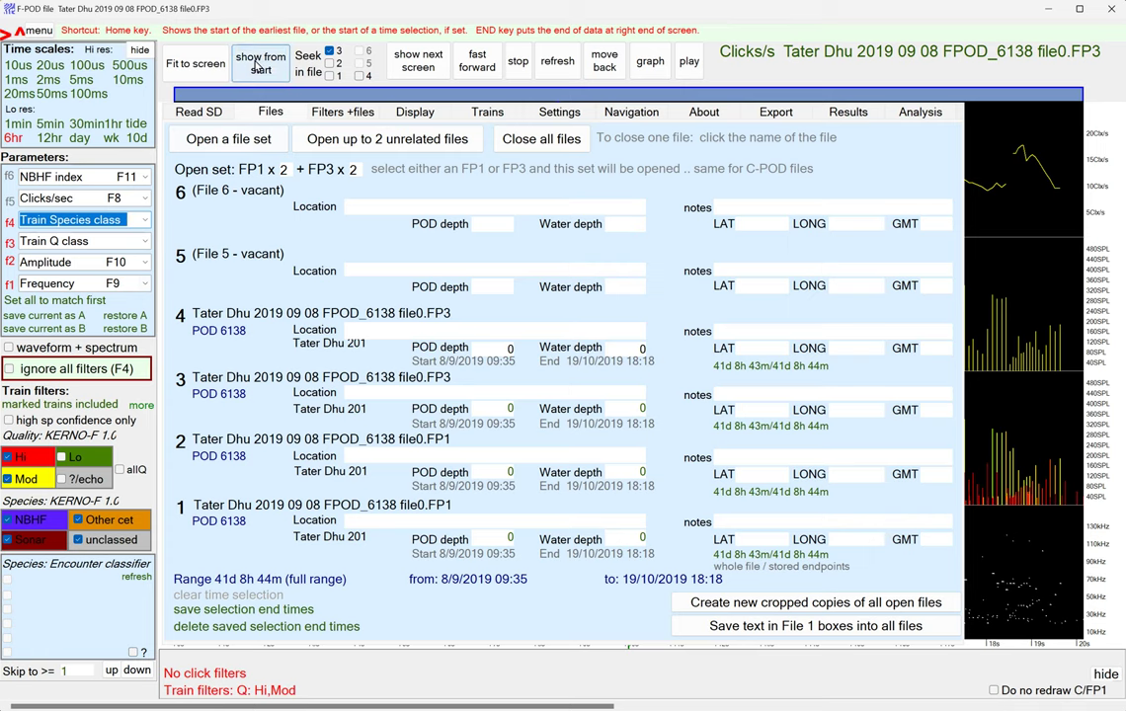
Close the menu, draw the plots from the start of the recording, and scroll through them
{"action": "left_click", "coordinate": [259, 65]}
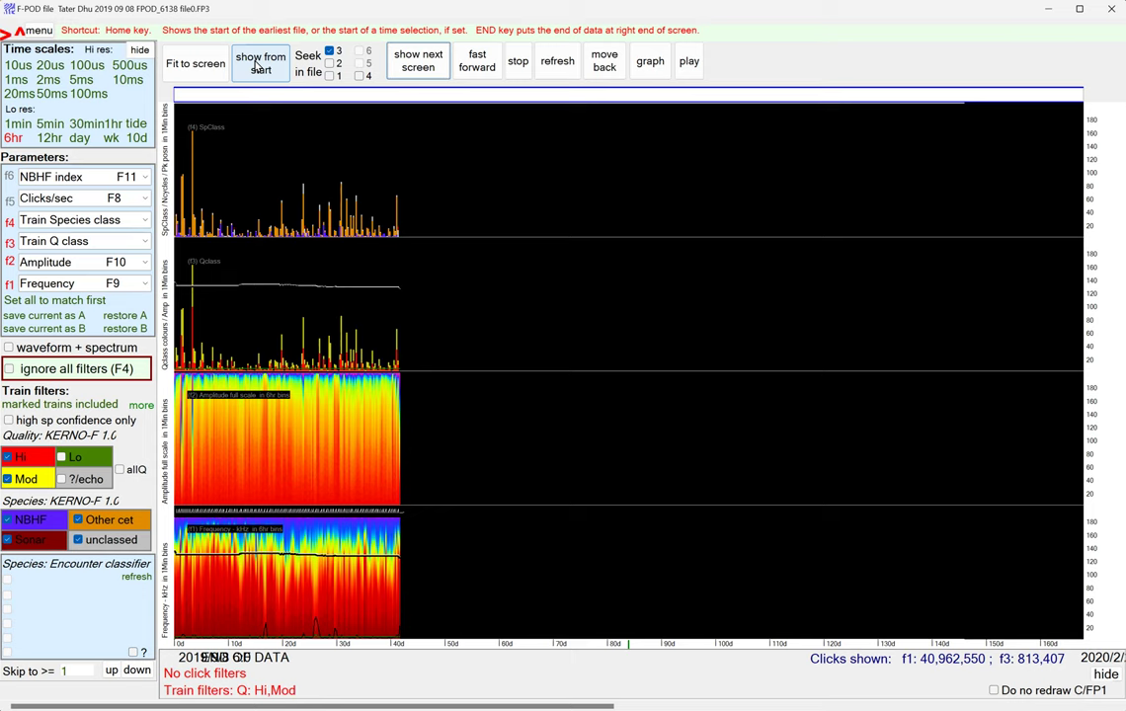
{"action": "left_click", "coordinate": [257, 65]}
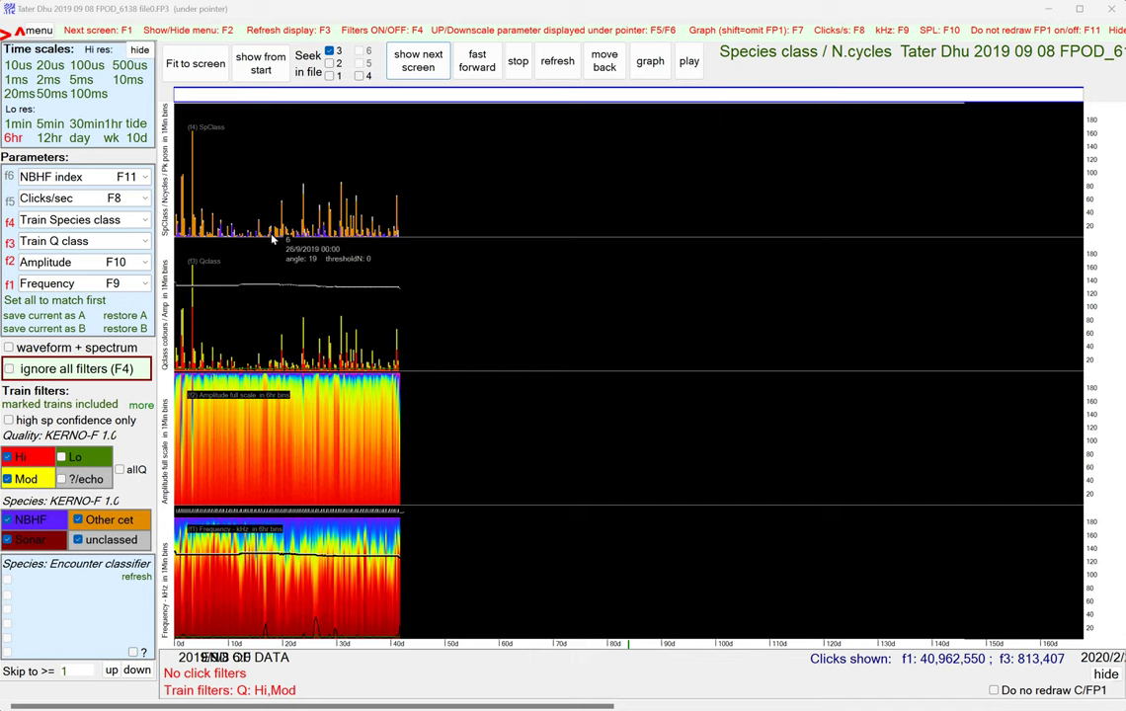
{"action": "scroll", "coordinate": [273, 238], "scroll_direction": "up", "scroll_amount": 1}
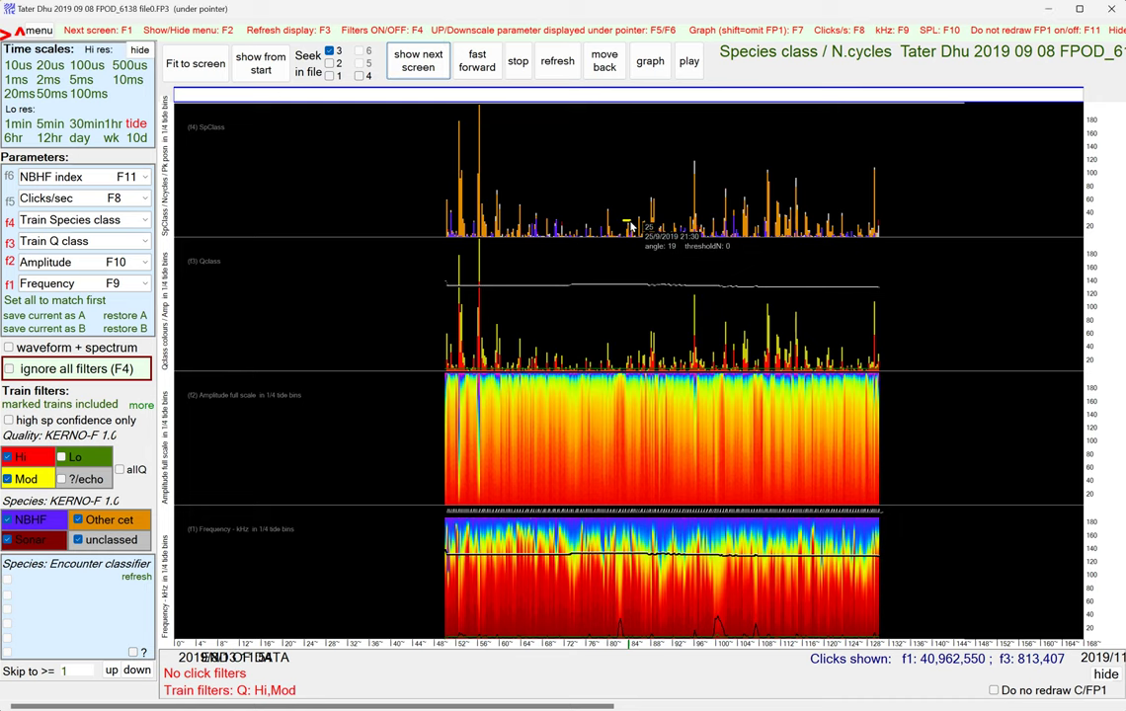
{"action": "left_click", "coordinate": [638, 227]}
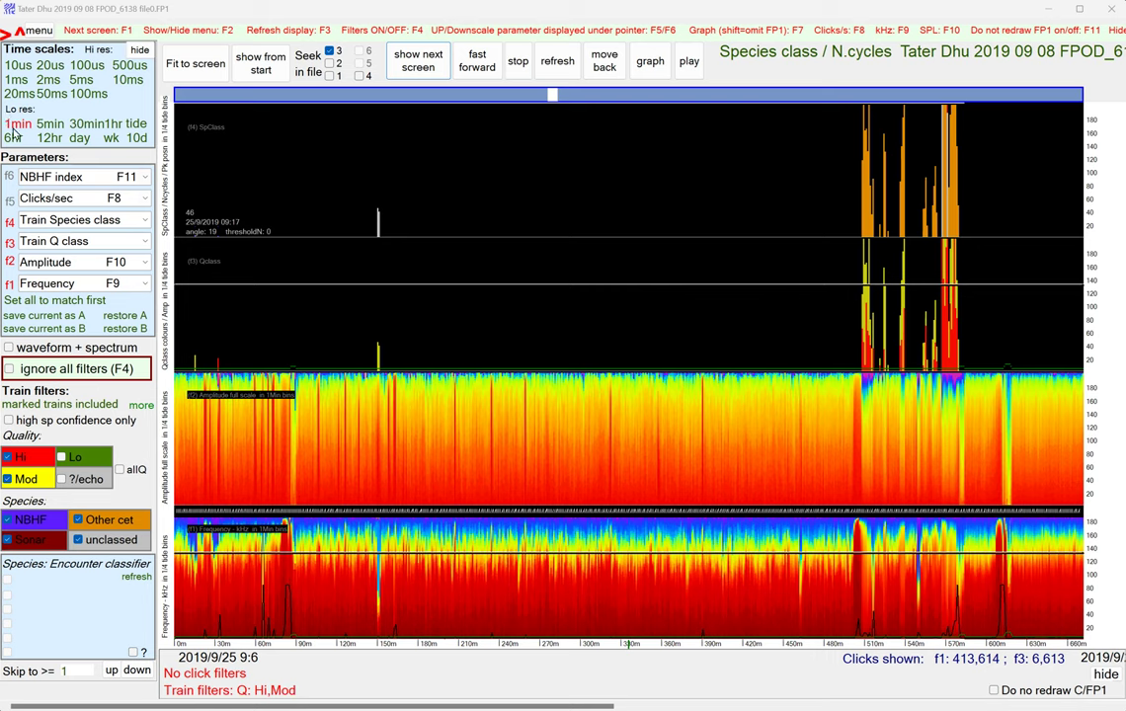
{"action": "left_click", "coordinate": [427, 62]}
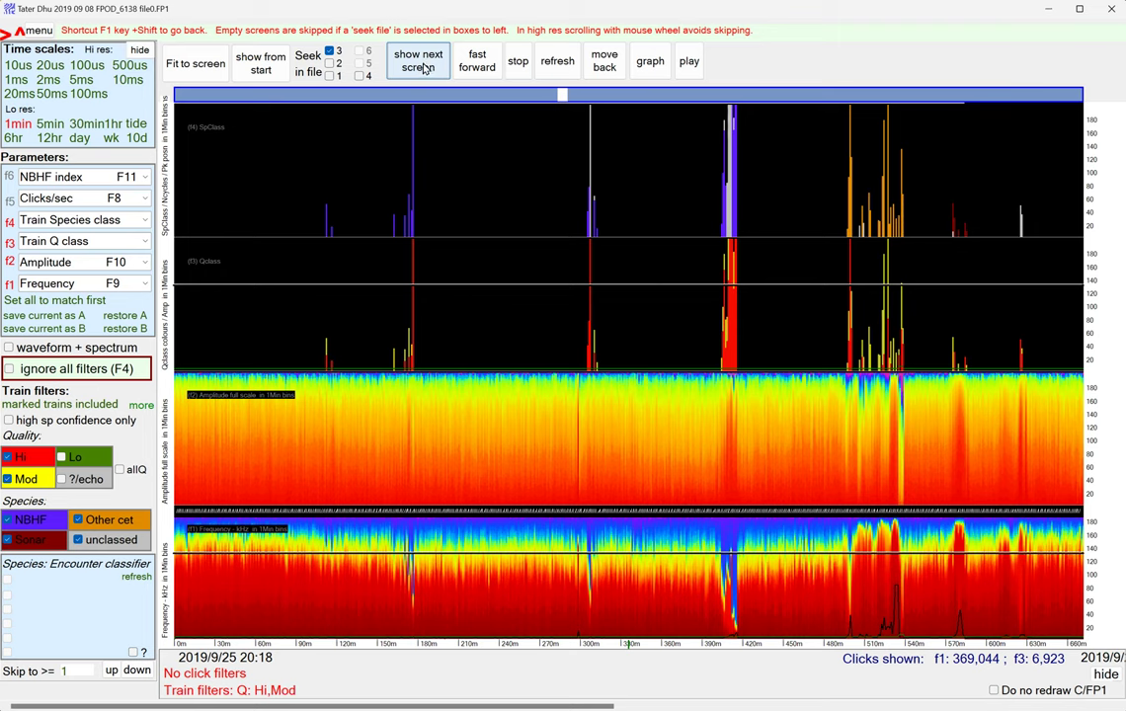
{"action": "left_click", "coordinate": [422, 63]}
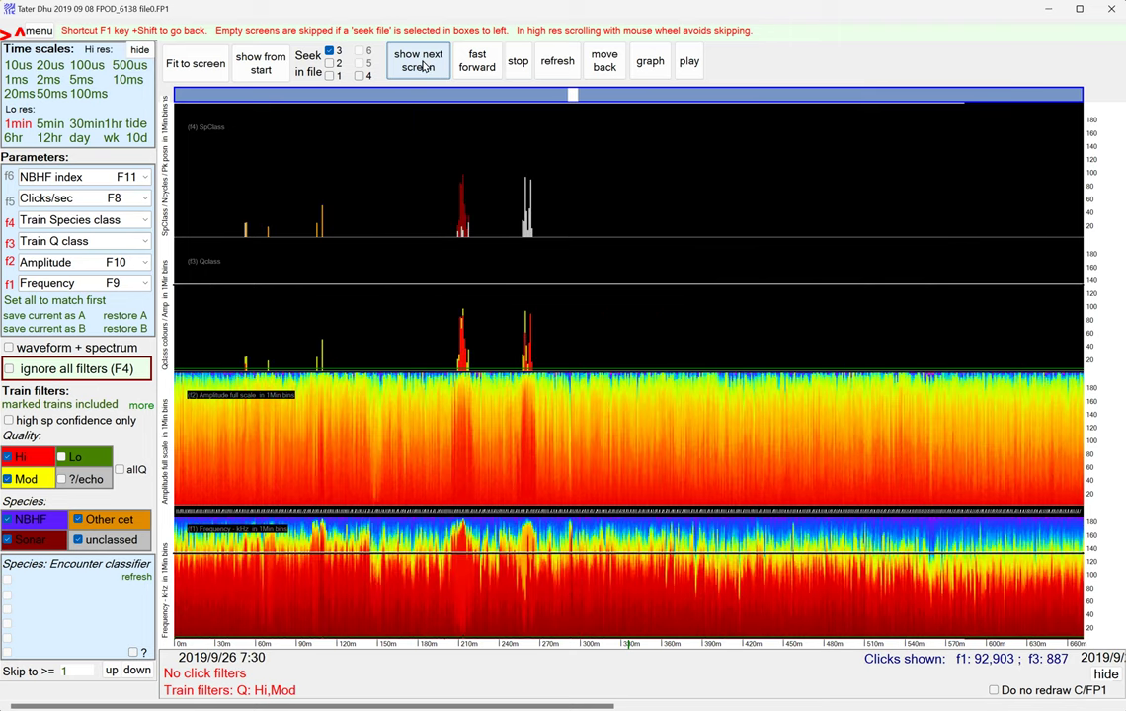
{"action": "left_click", "coordinate": [422, 63]}
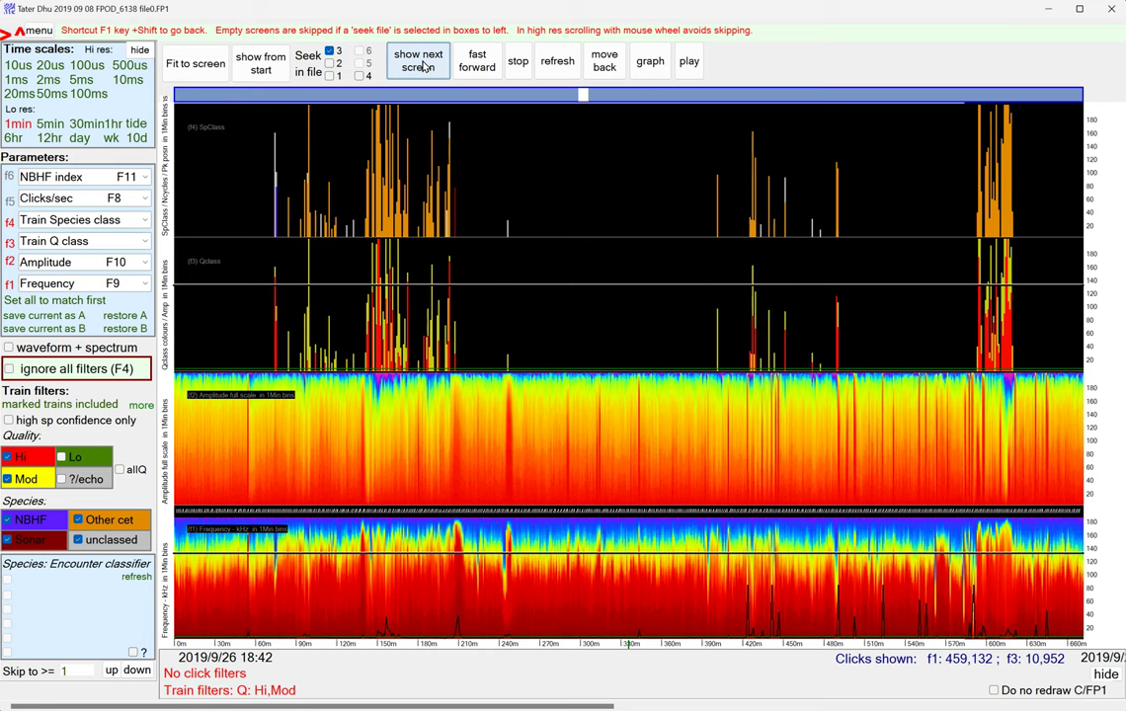
{"action": "left_click", "coordinate": [422, 64]}
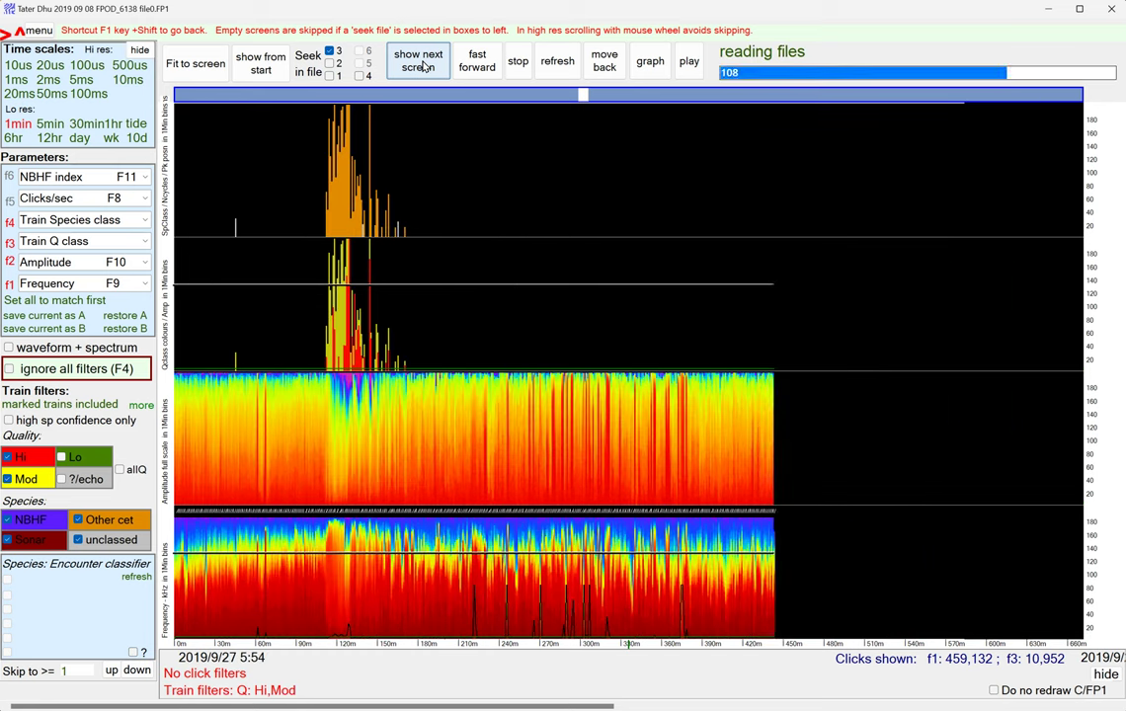
{"action": "left_click", "coordinate": [422, 64]}
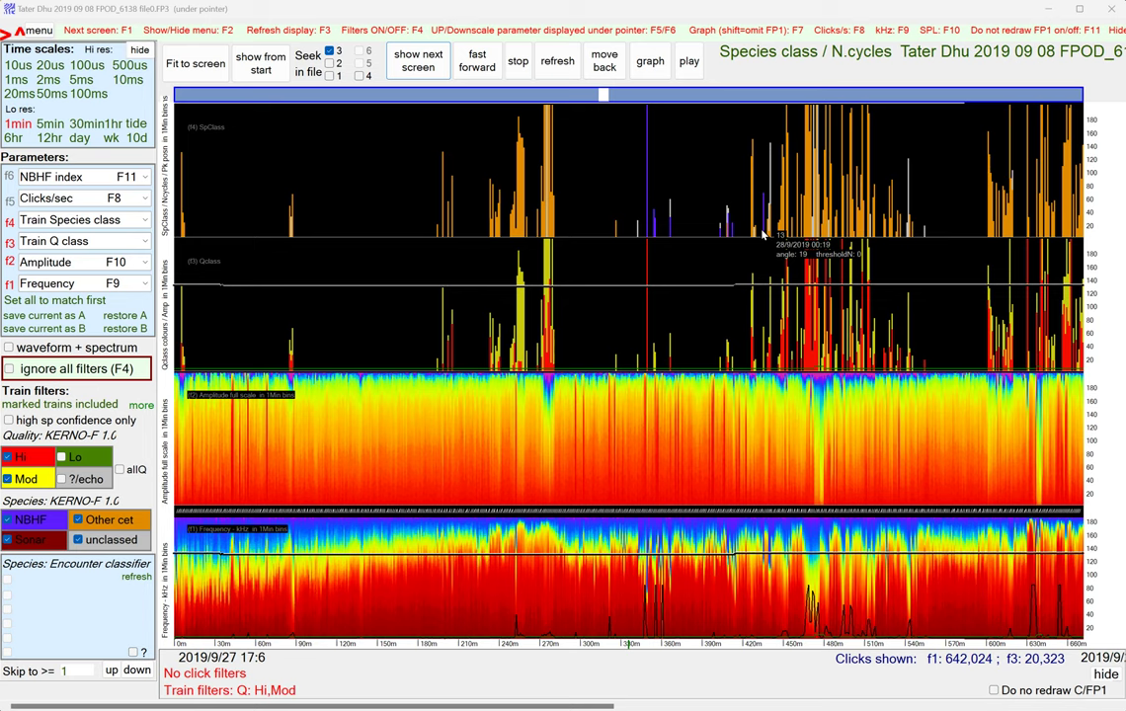
Zoom into the click train to a 10-second 5ms view from 2019/9/27 23:49:35
{"action": "left_click", "coordinate": [720, 235]}
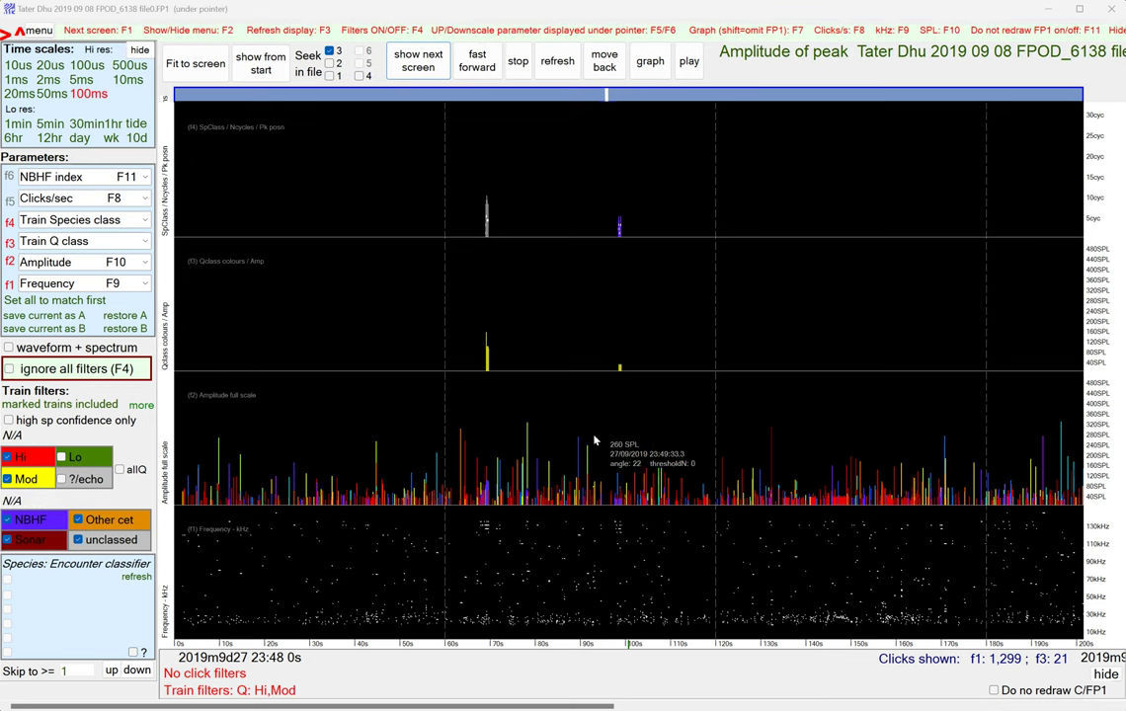
{"action": "left_click", "coordinate": [636, 229]}
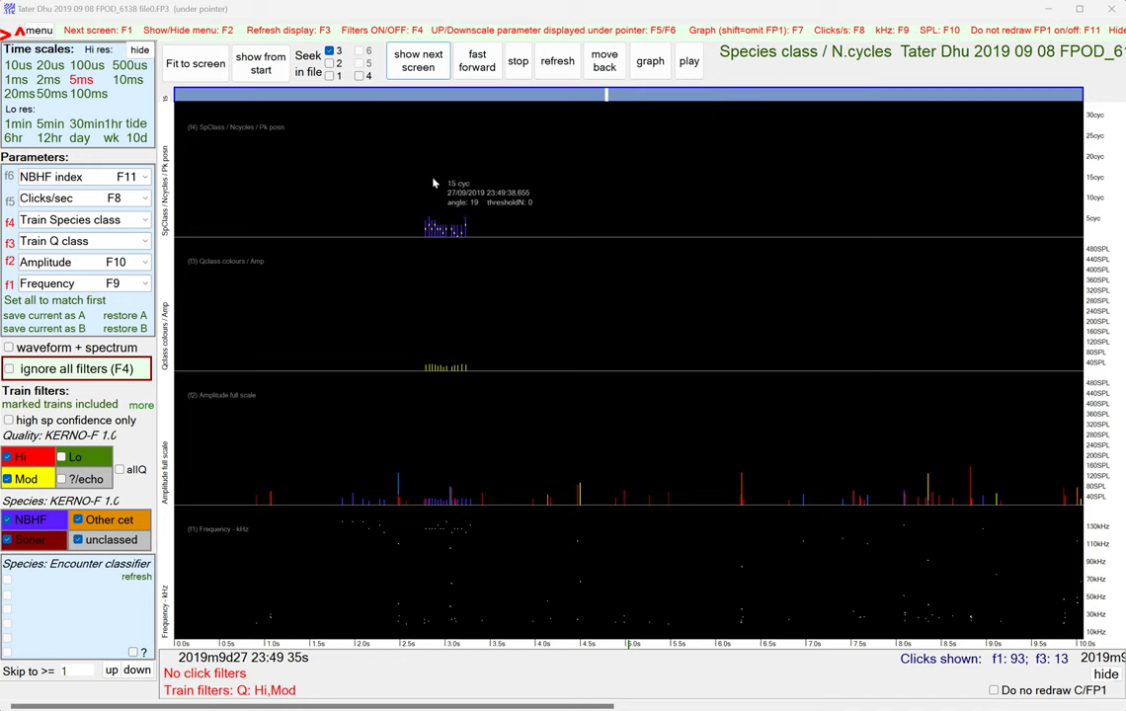
Advance two screens to the clicks starting 2019/9/27 23:54:21
{"action": "left_click", "coordinate": [419, 64]}
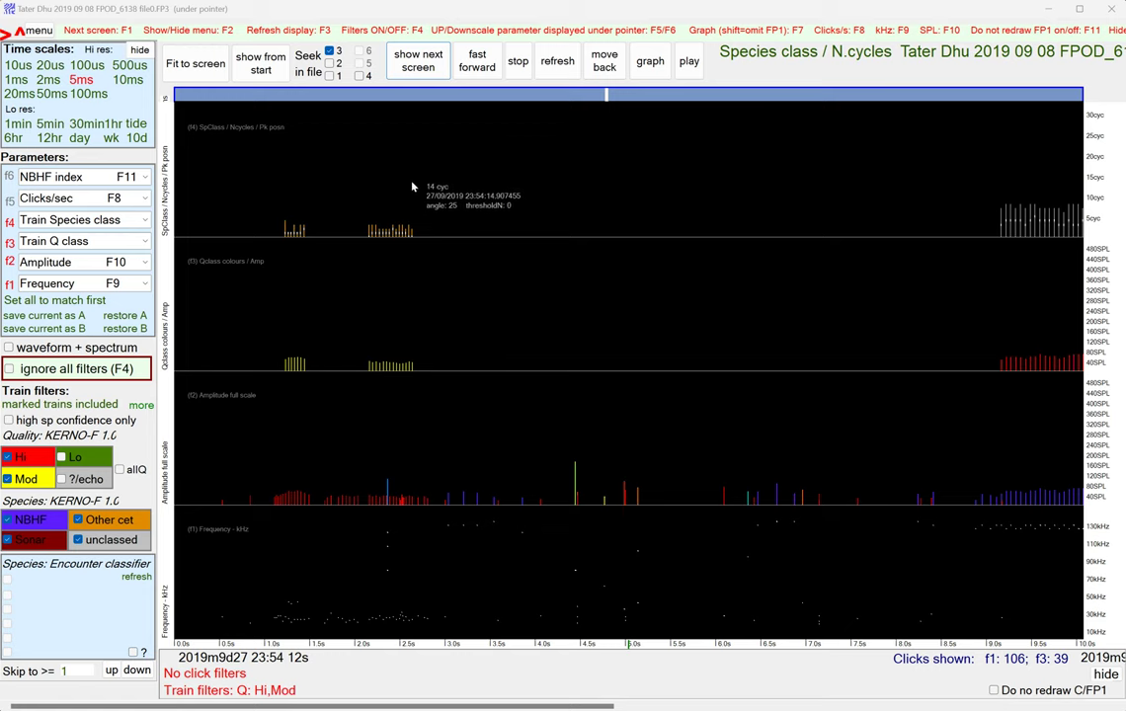
{"action": "left_click", "coordinate": [421, 67]}
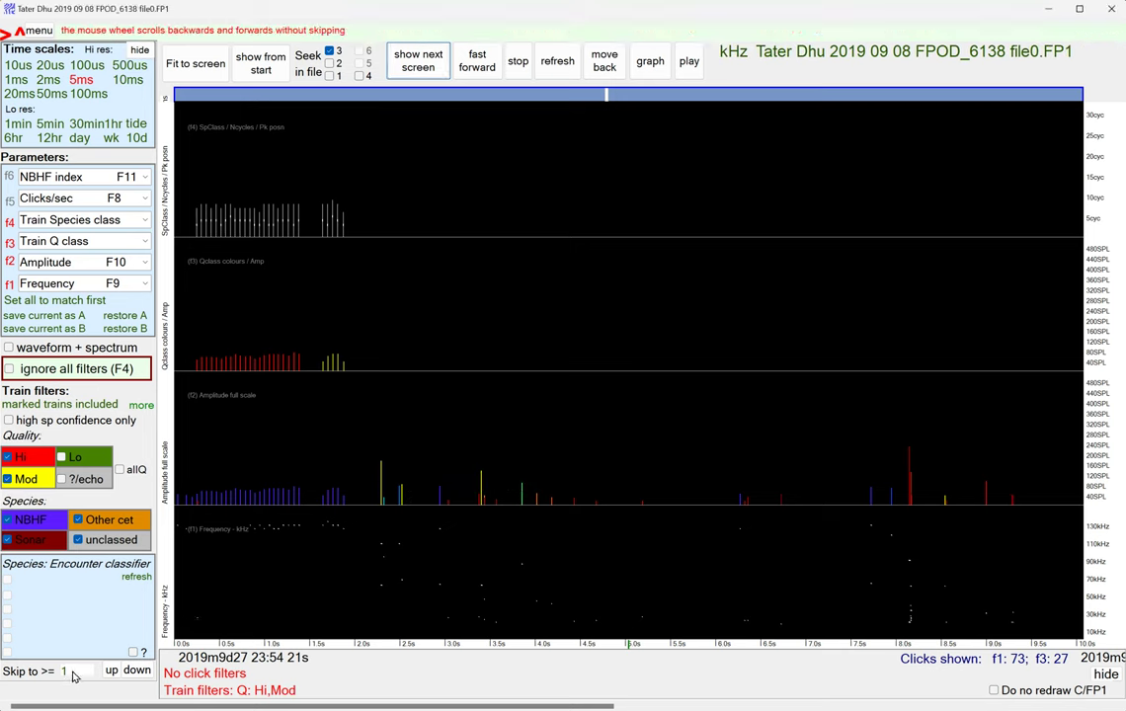
Skip to the next screen with at least 200 clicks and zoom to the 500us scale
{"action": "left_click_drag", "start_coordinate": [75, 676], "coordinate": [58, 677]}
{"action": "type", "text": "200"}
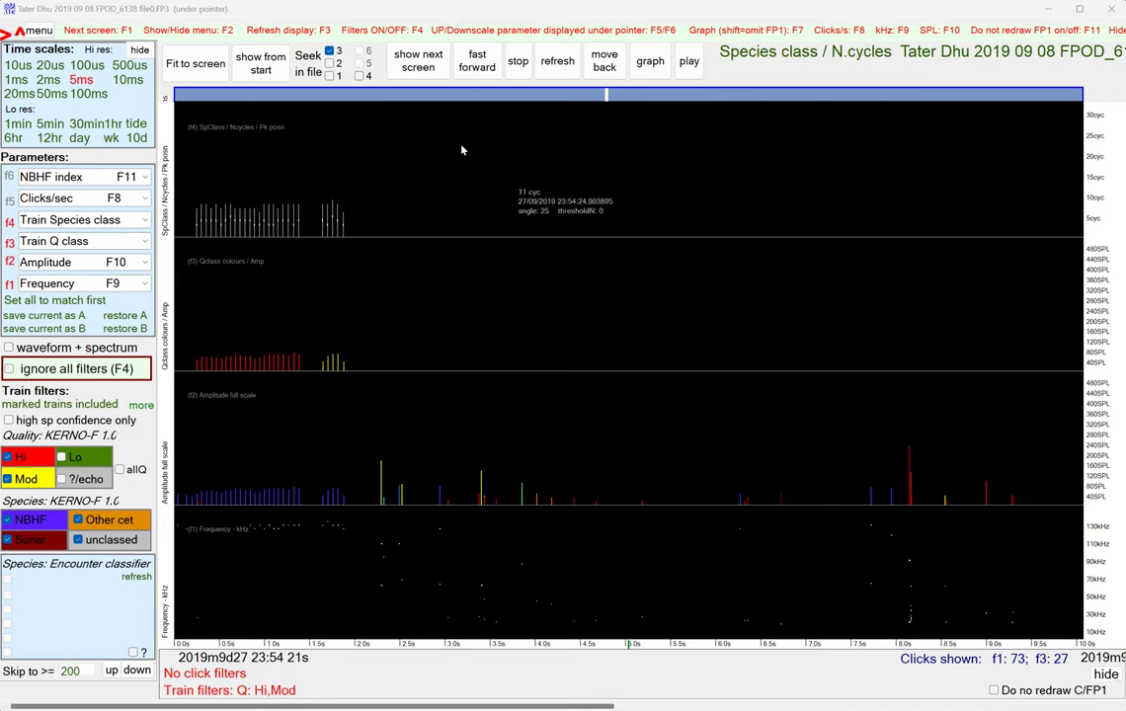
{"action": "left_click", "coordinate": [425, 67]}
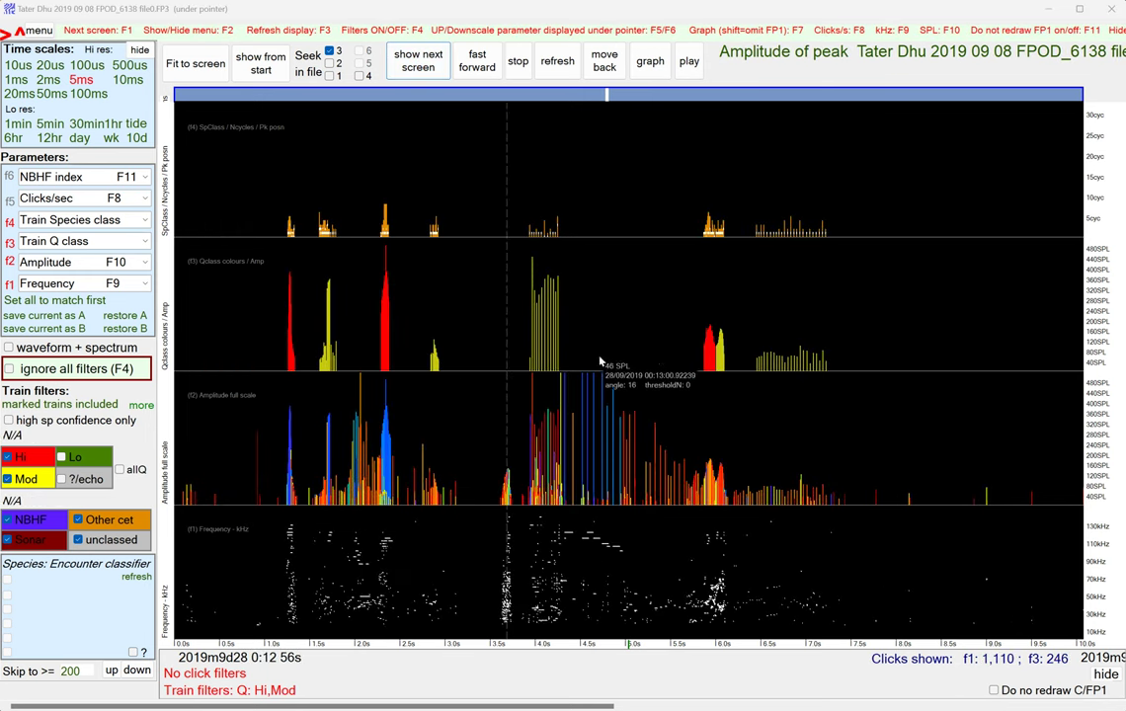
{"action": "left_click", "coordinate": [735, 363]}
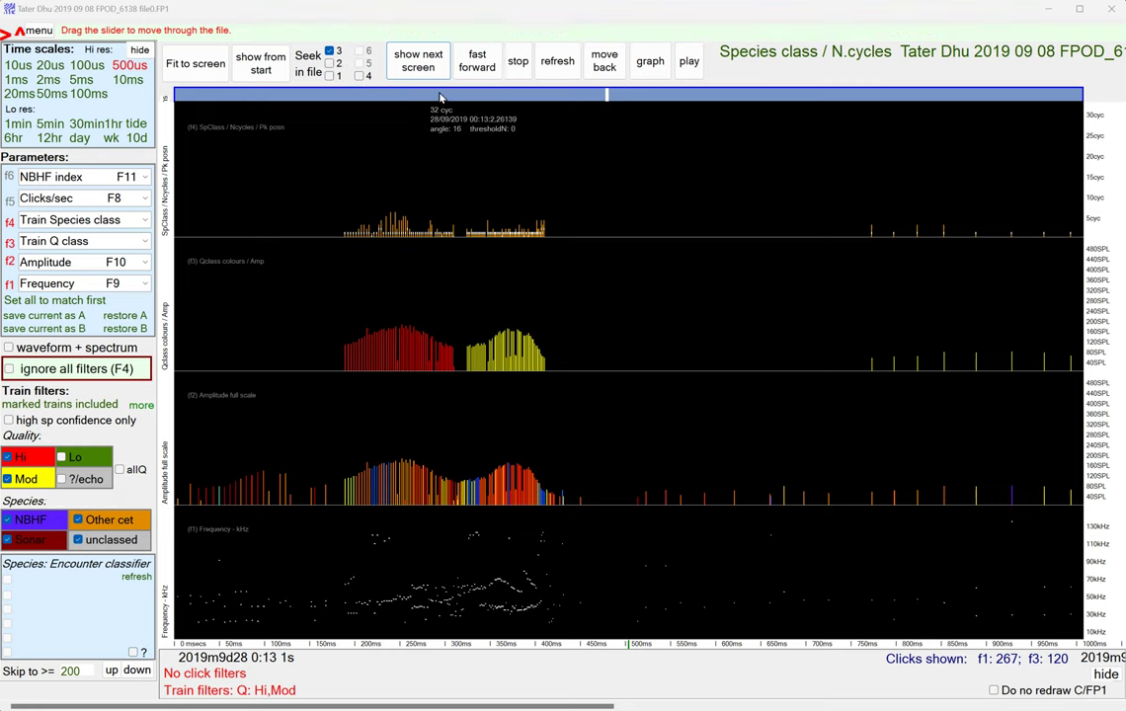
Graph the displayed clicks as histograms, then show the Files menu page
{"action": "left_click", "coordinate": [651, 63]}
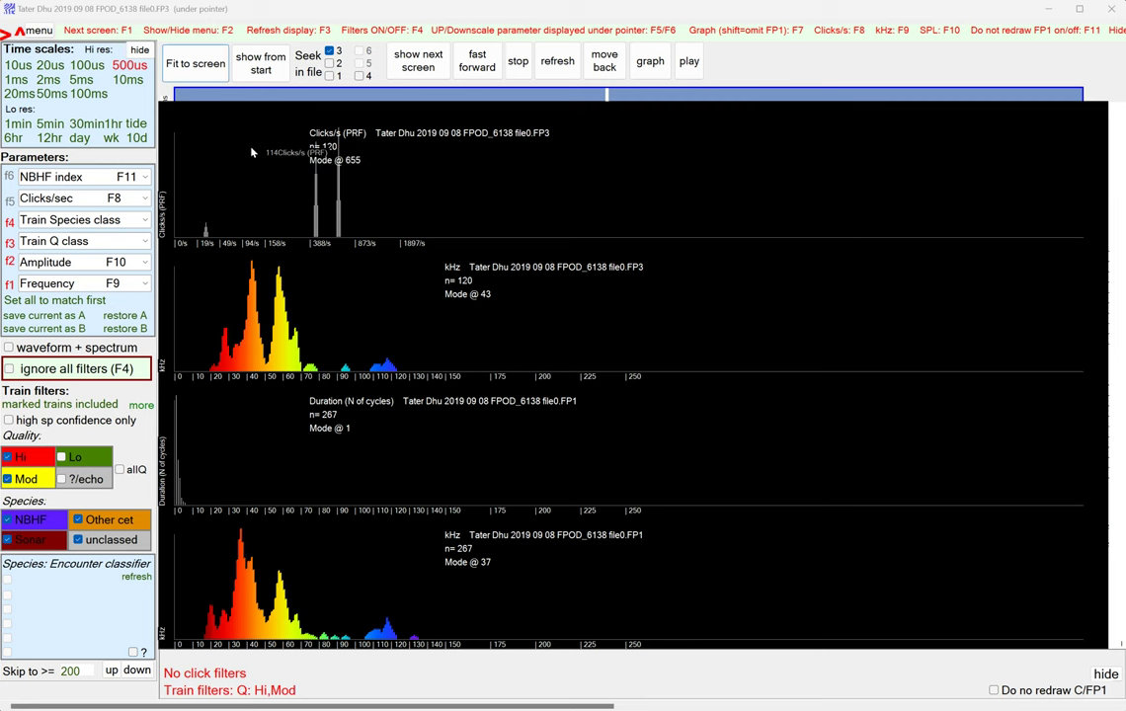
{"action": "key", "text": "F2"}
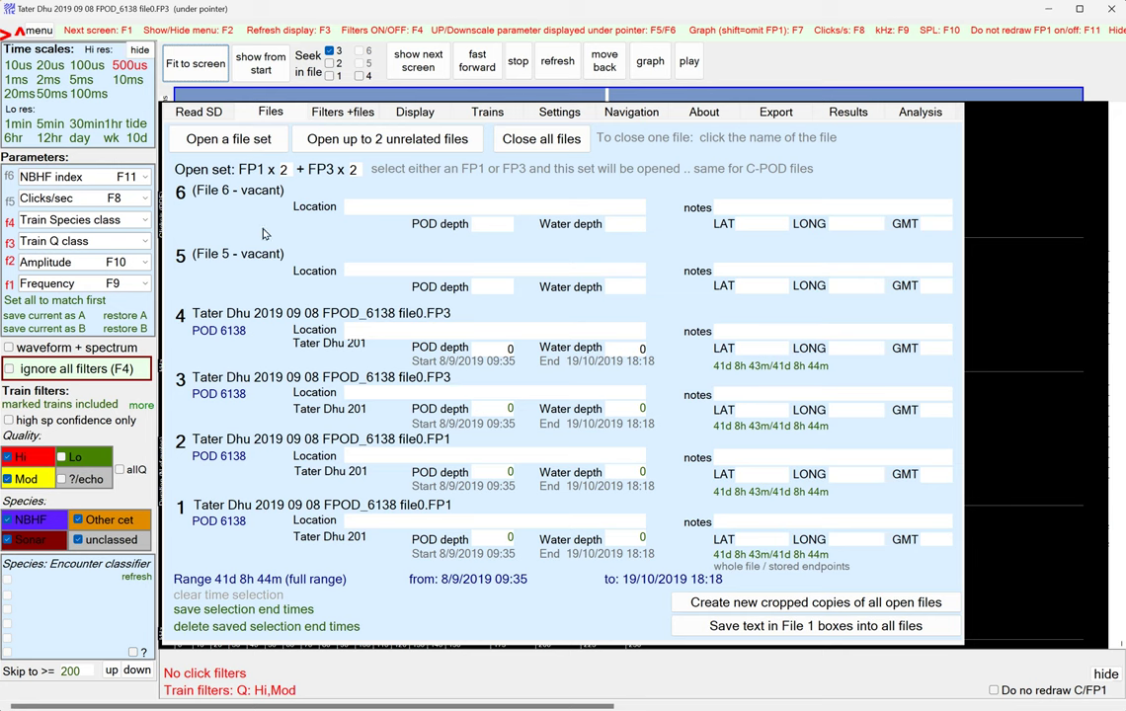
Switch to the Read SD page for creating data files from an SD card
{"action": "left_click", "coordinate": [200, 113]}
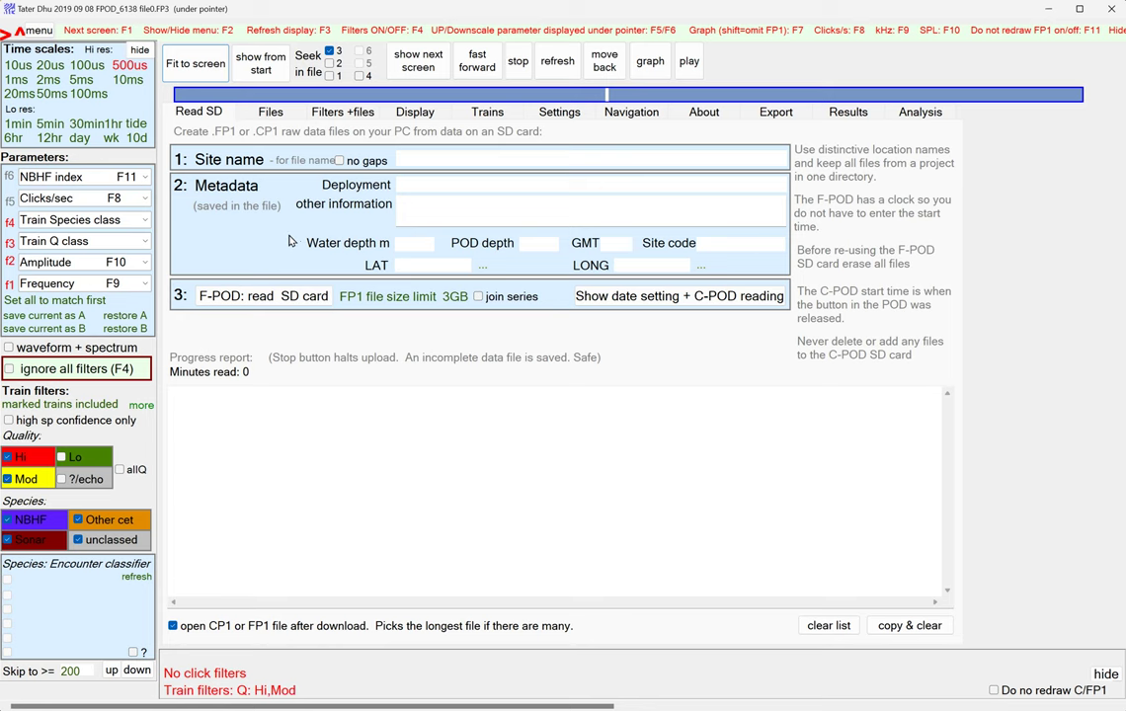
Show the Filters + files page with its train, click and minute filter settings
{"action": "left_click", "coordinate": [333, 114]}
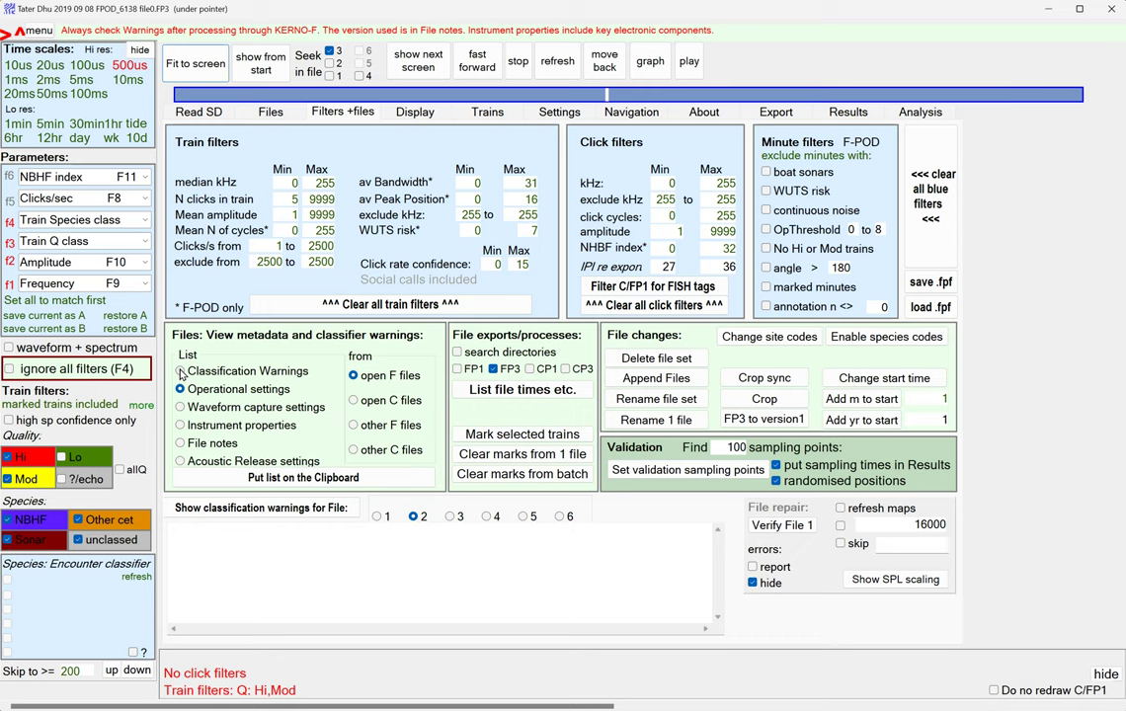
Copy the classification warnings list for FP3 file 3 to the clipboard, then switch to Excel
{"action": "left_click", "coordinate": [182, 373]}
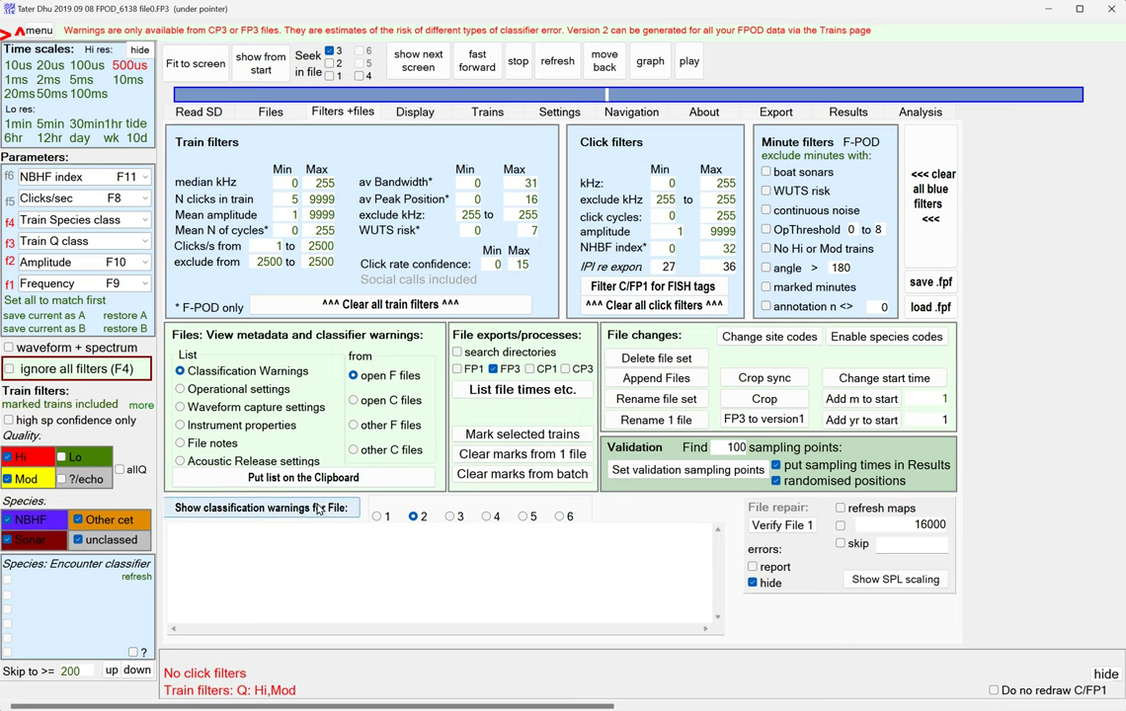
{"action": "left_click", "coordinate": [379, 518]}
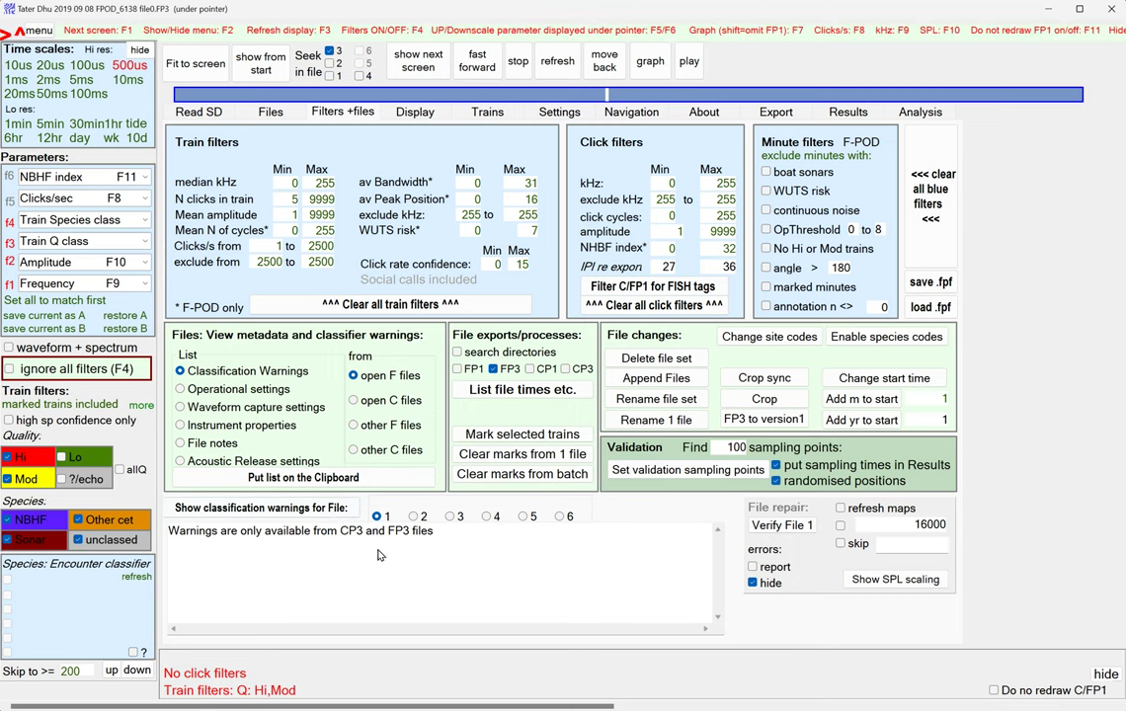
{"action": "left_click", "coordinate": [450, 518]}
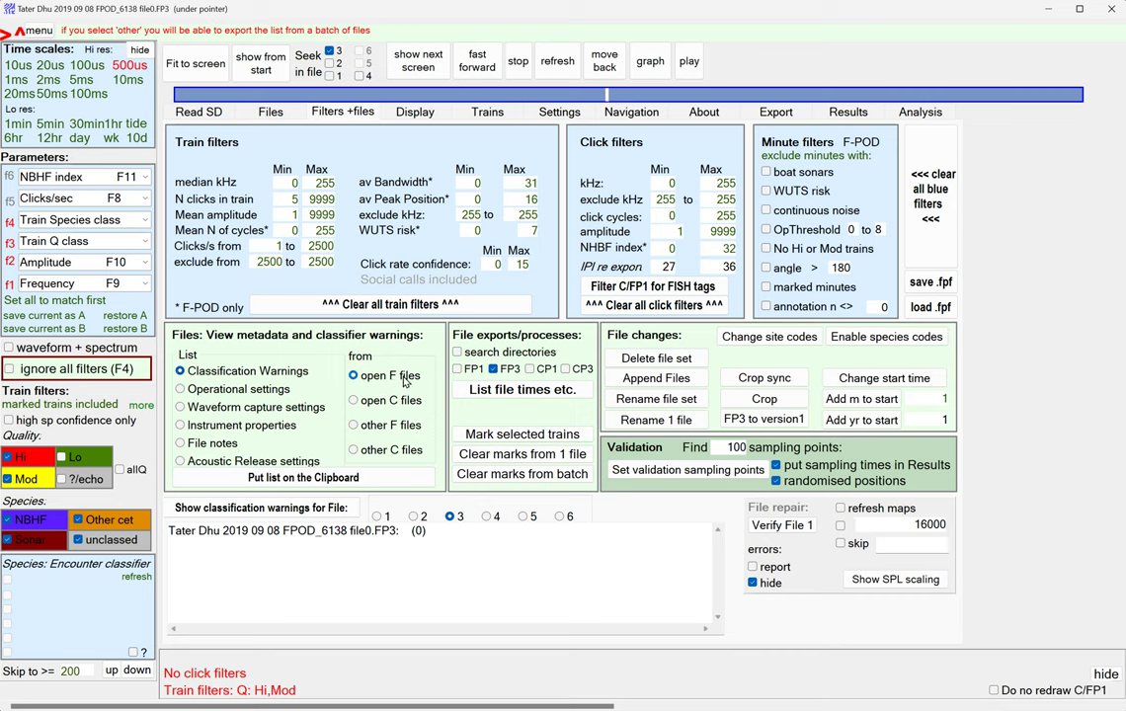
{"action": "left_click", "coordinate": [336, 478]}
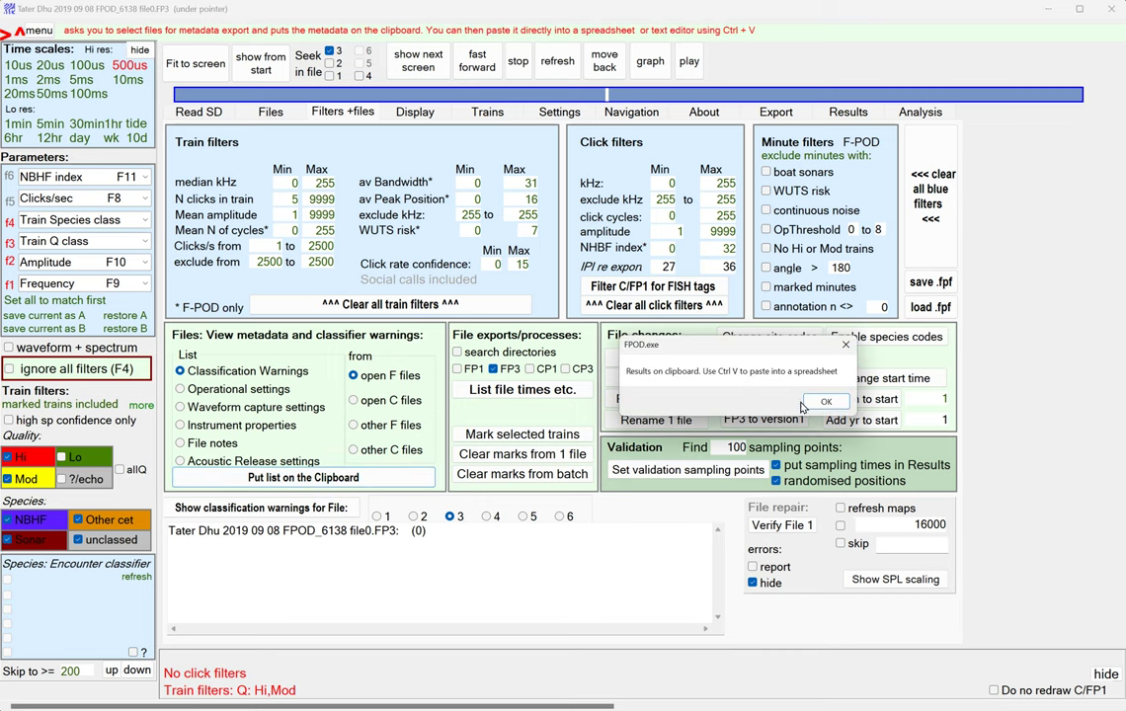
{"action": "left_click", "coordinate": [814, 405]}
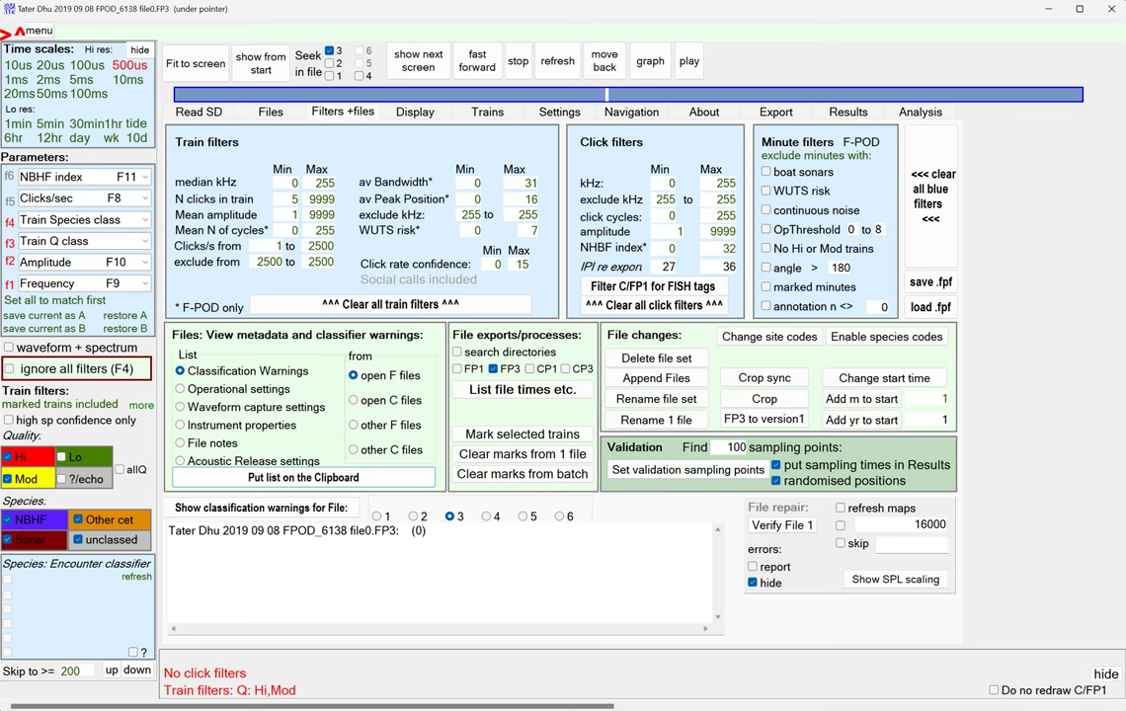
{"action": "key", "text": "alt+Tab"}
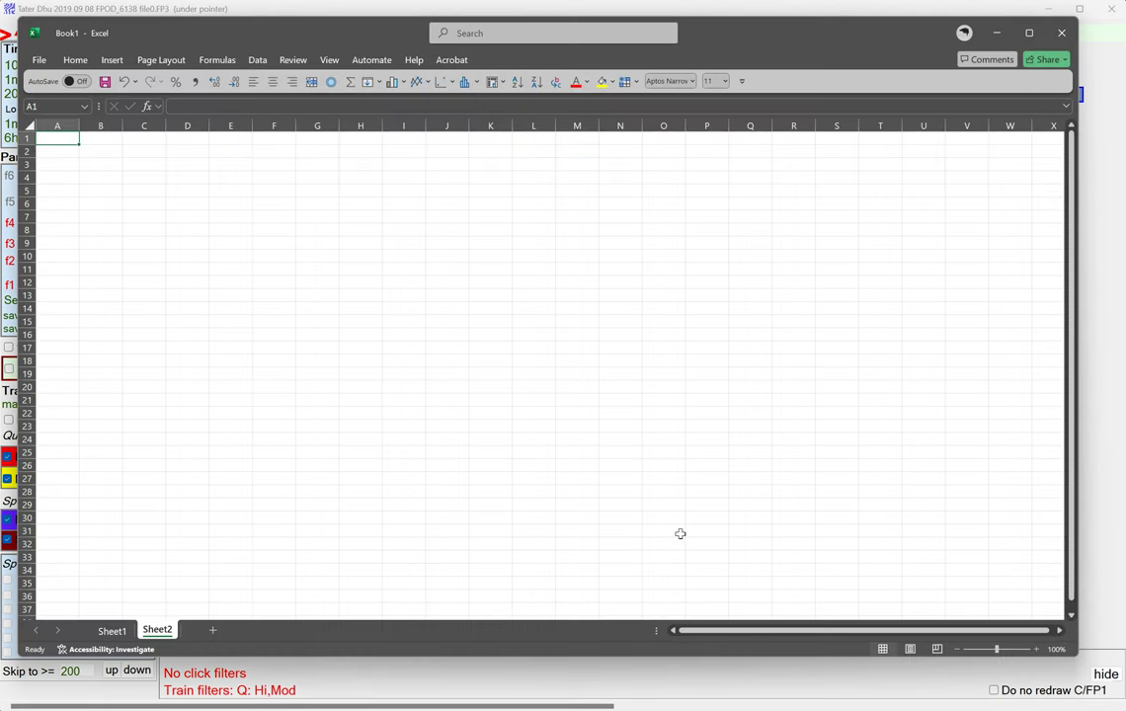
Paste the classification warnings into Sheet2 at A1 and minimize Excel
{"action": "key", "text": "ctrl+v"}
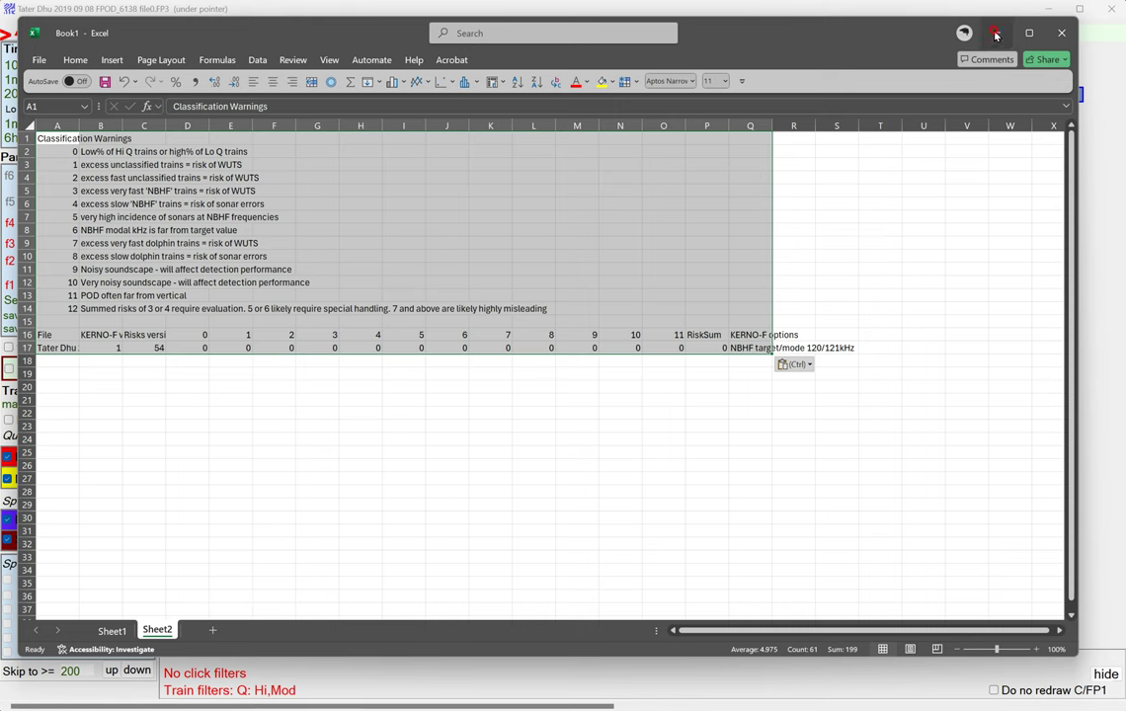
{"action": "left_click", "coordinate": [996, 34]}
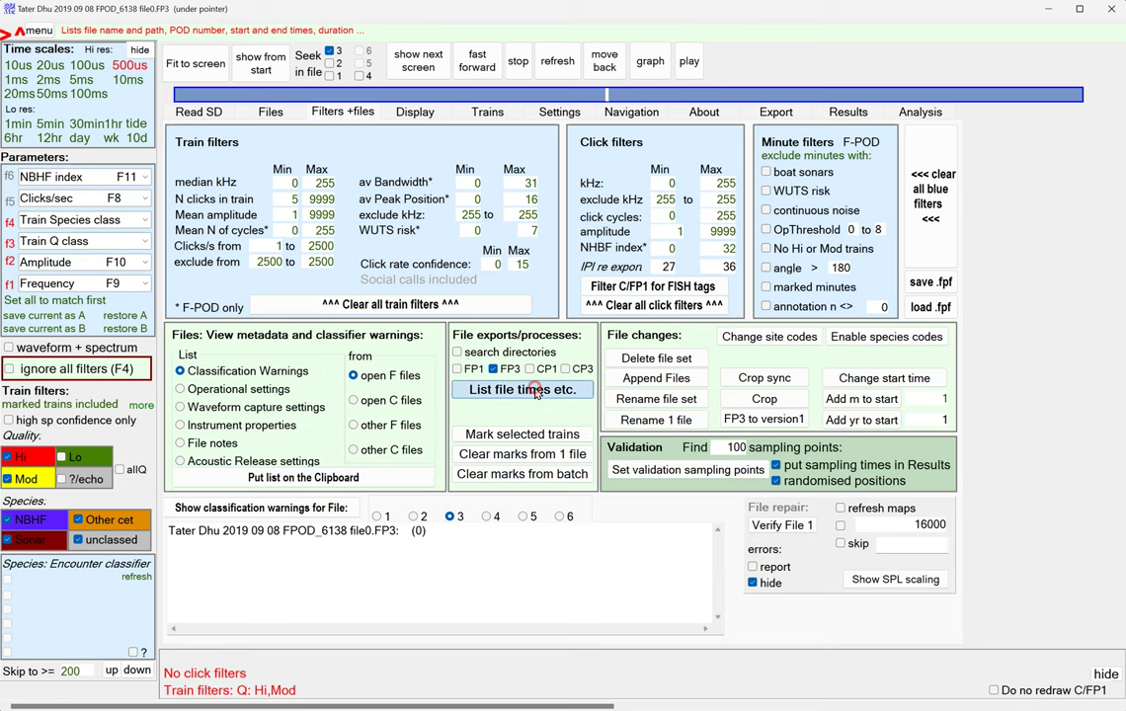
List start and end times of all eight FP3 files in Results and cut the list to the clipboard
{"action": "left_click", "coordinate": [536, 392]}
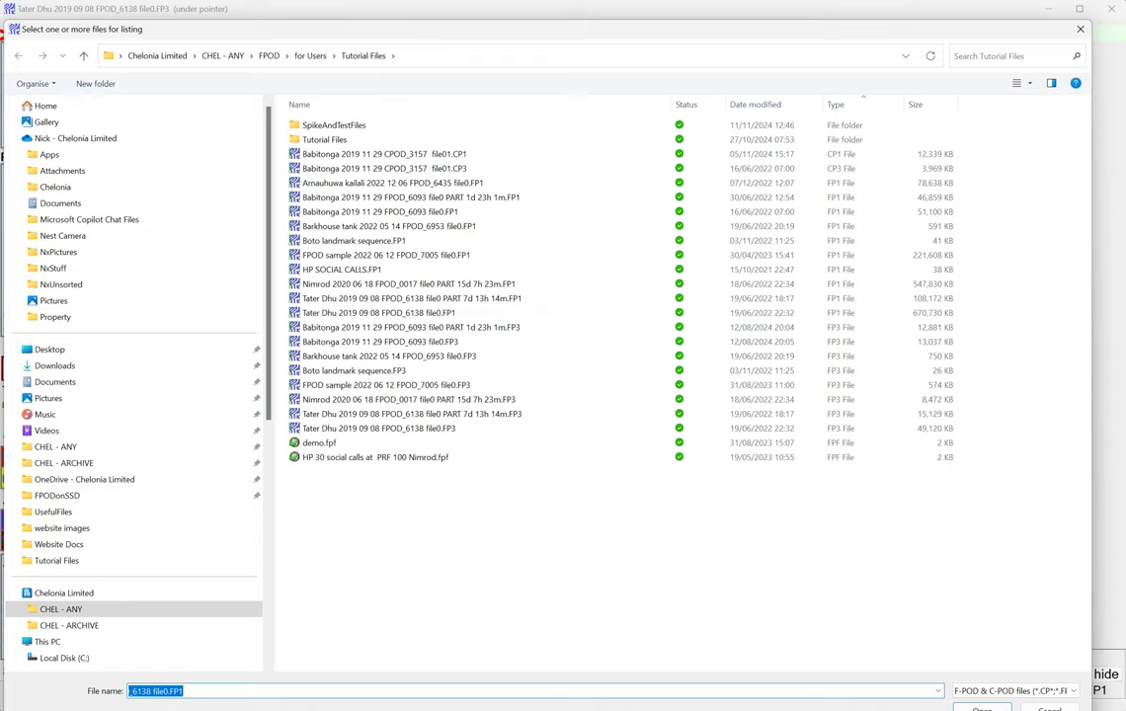
{"action": "left_click", "coordinate": [1076, 694]}
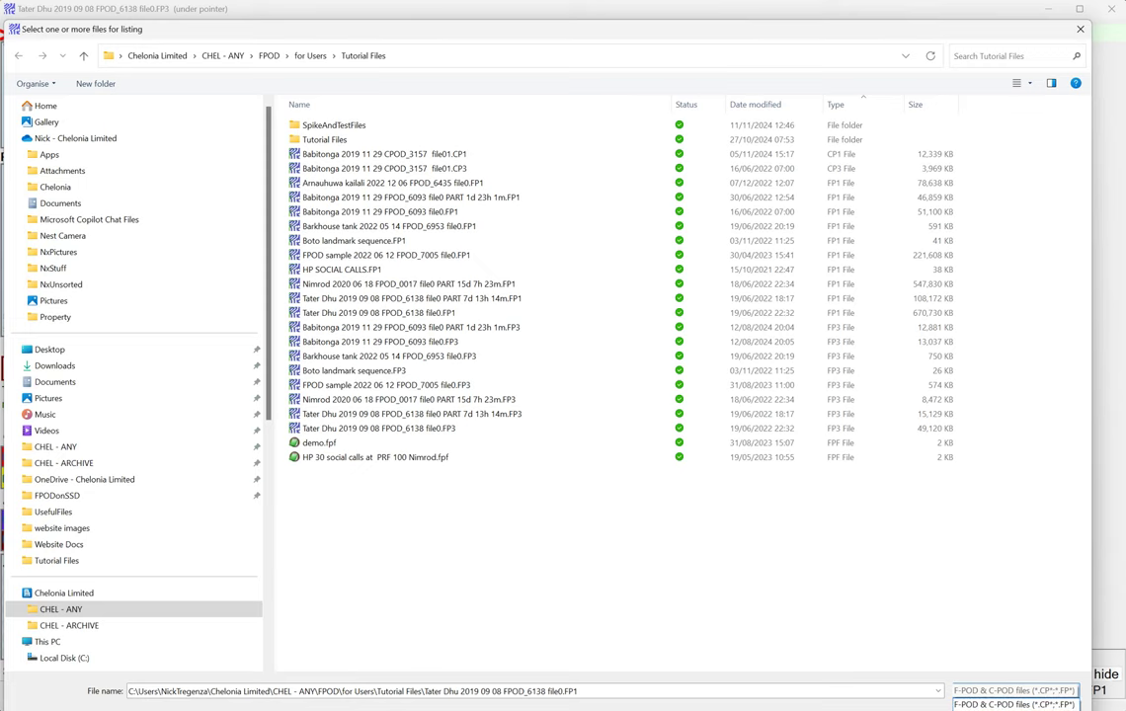
{"action": "left_click", "coordinate": [1016, 710]}
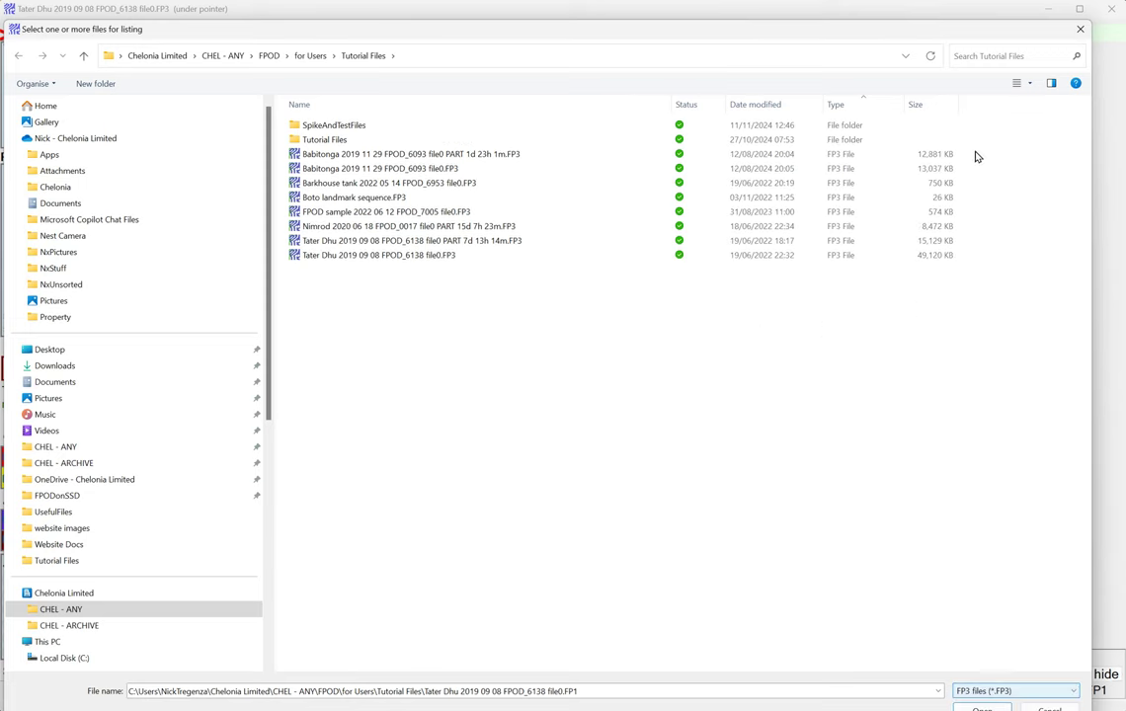
{"action": "left_click_drag", "start_coordinate": [949, 154], "coordinate": [865, 275]}
{"action": "left_click", "coordinate": [983, 709]}
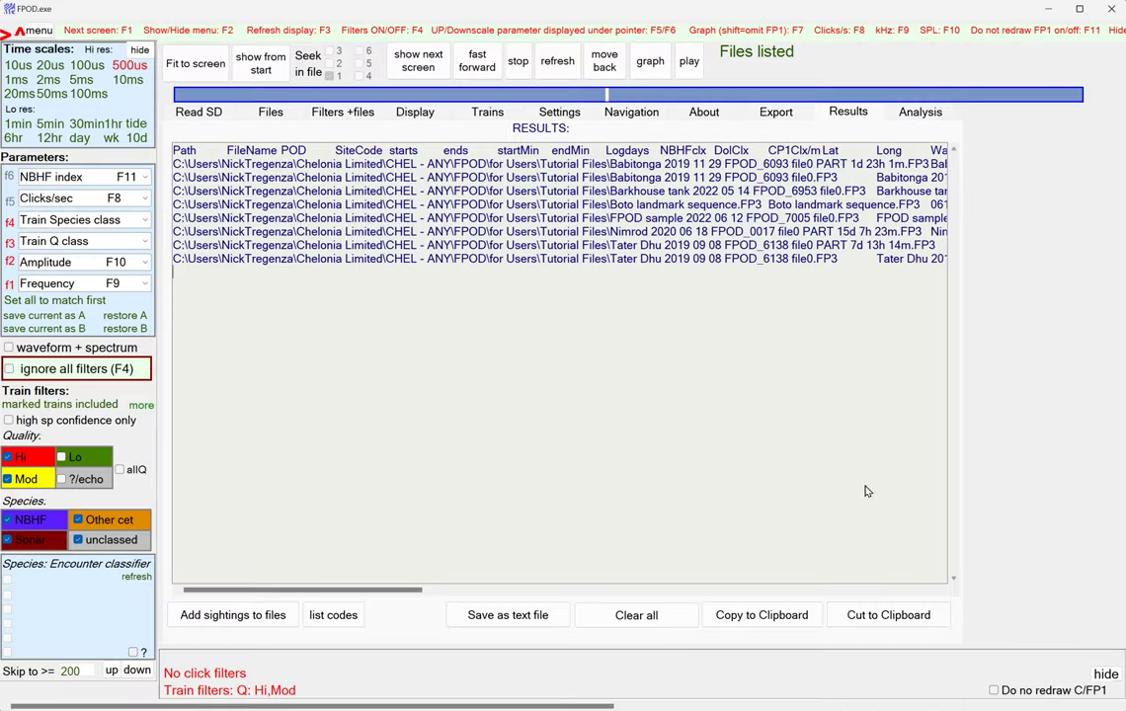
{"action": "left_click", "coordinate": [888, 615]}
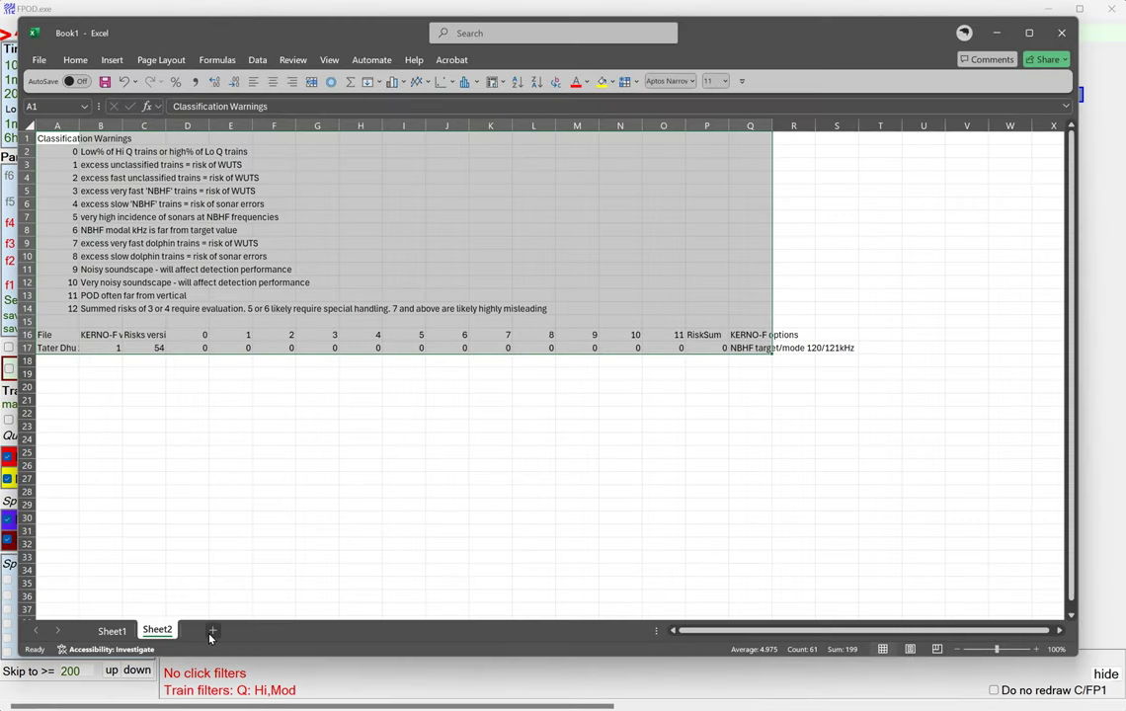
Paste the FP3 file-times table into a new Sheet3 and autofit columns E:F so dates show
{"action": "left_click", "coordinate": [211, 631]}
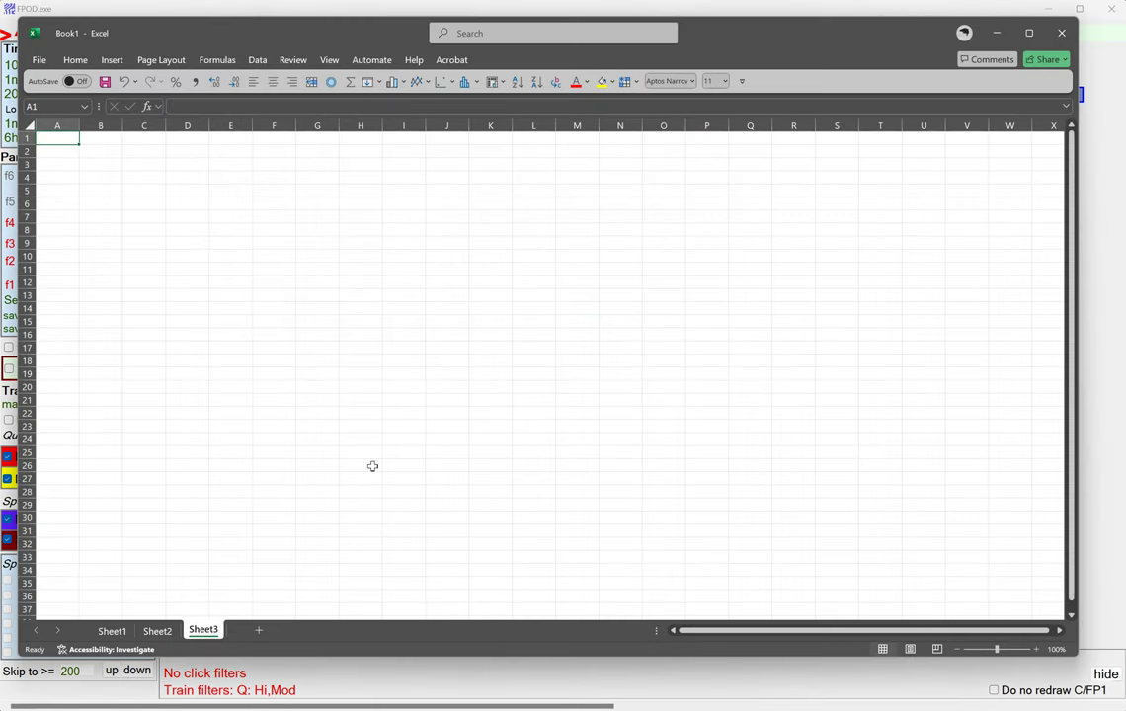
{"action": "key", "text": "ctrl+v"}
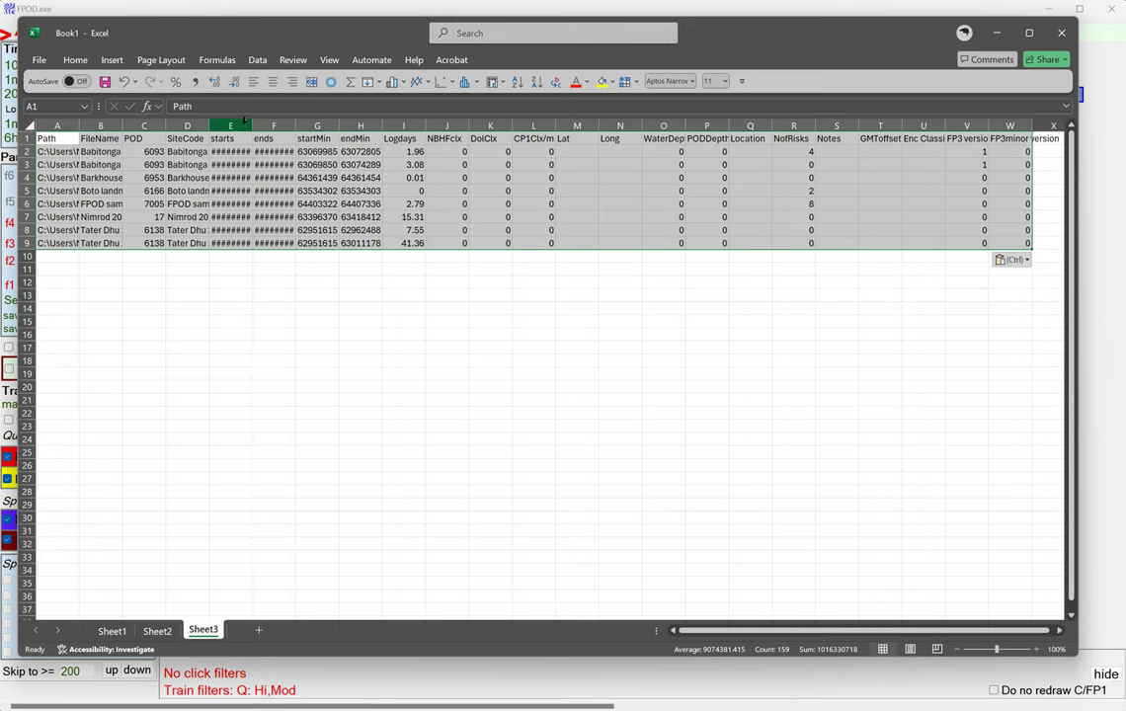
{"action": "left_click_drag", "start_coordinate": [245, 122], "coordinate": [273, 123]}
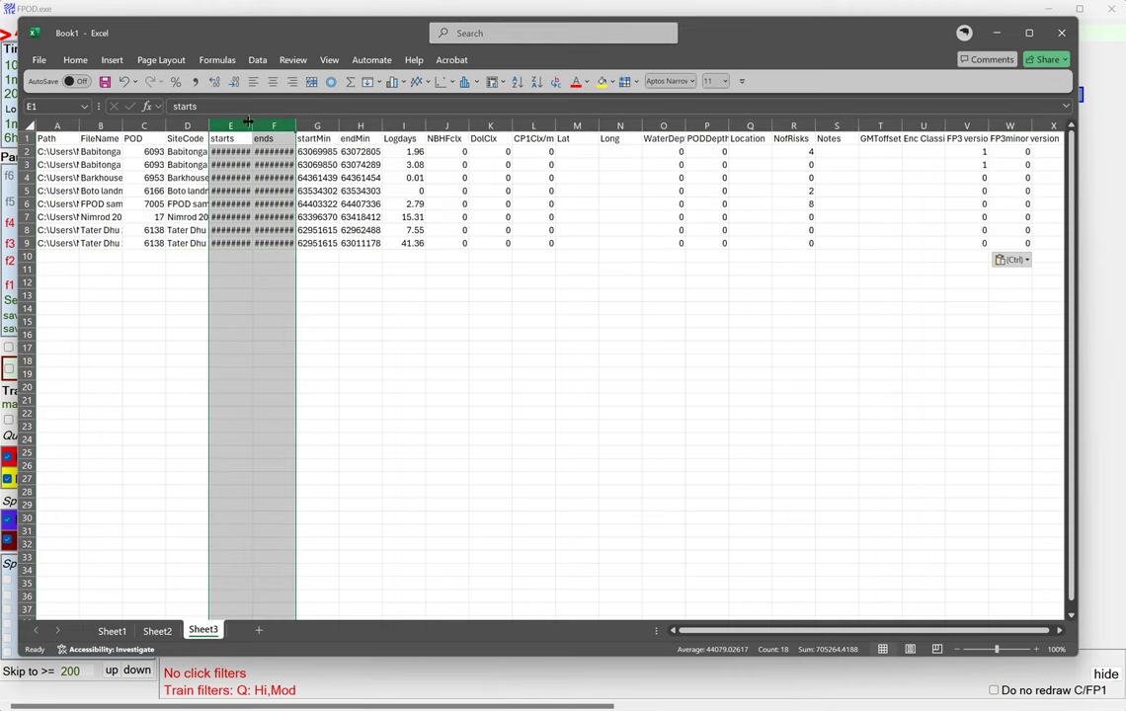
{"action": "double_click", "coordinate": [252, 123]}
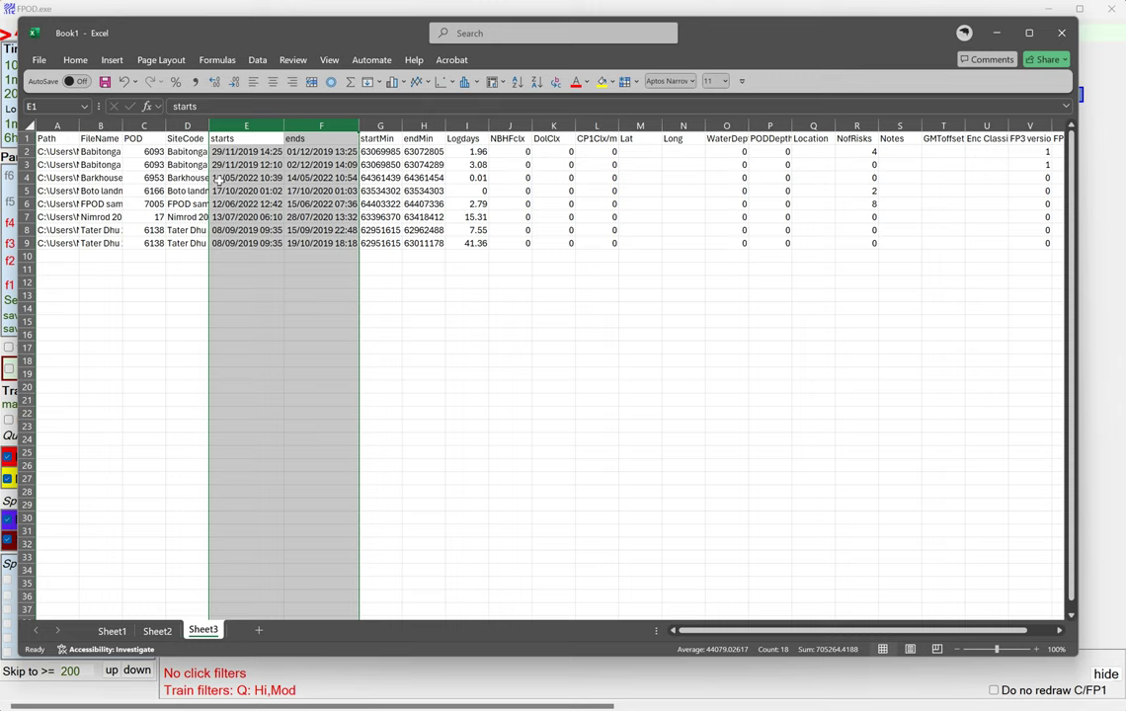
{"action": "left_click", "coordinate": [995, 34]}
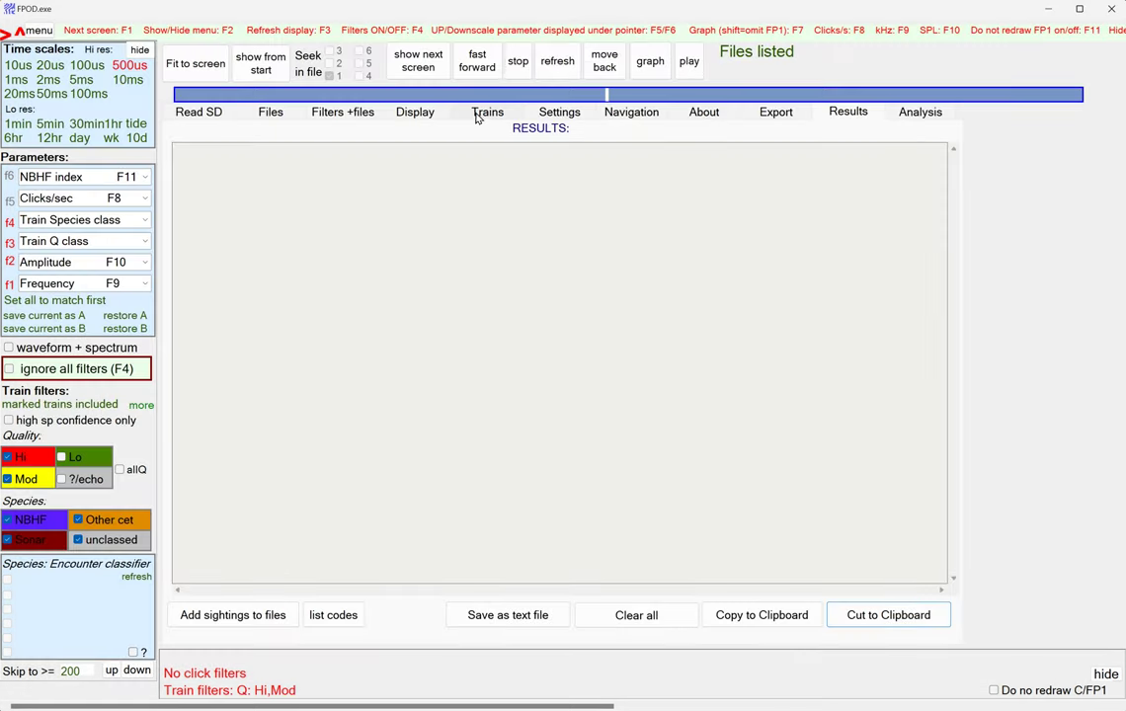
Hide the results page and return to the Filters + files page
{"action": "left_click", "coordinate": [513, 67]}
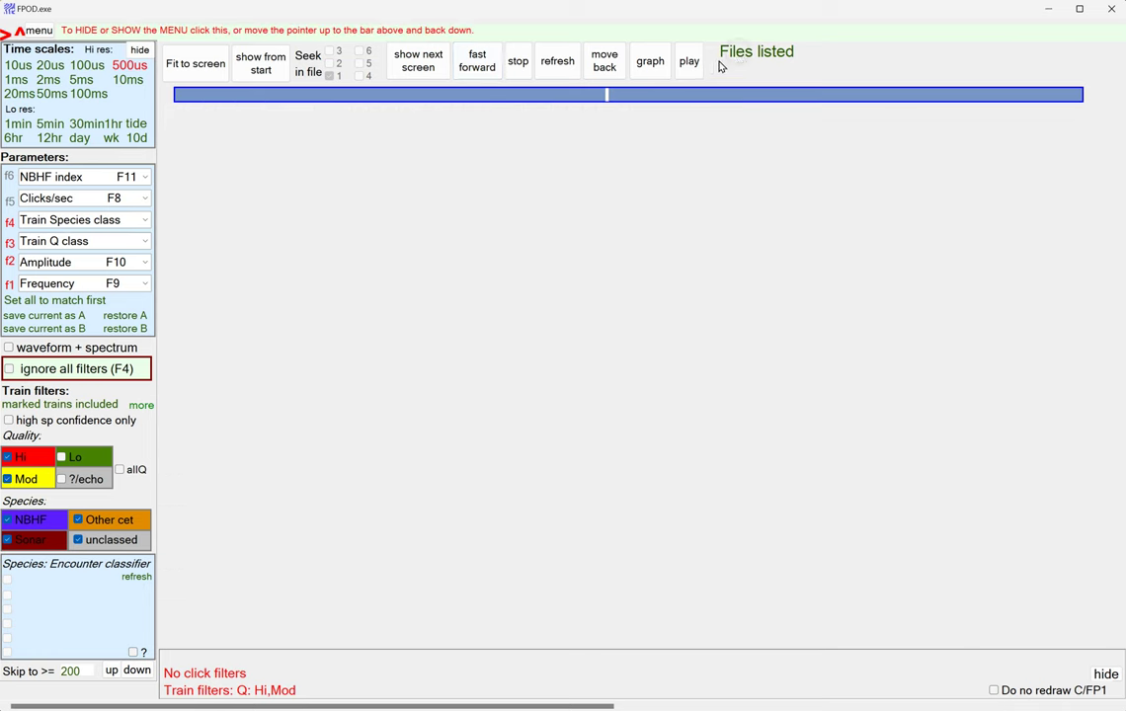
{"action": "mouse_move", "coordinate": [653, 44]}
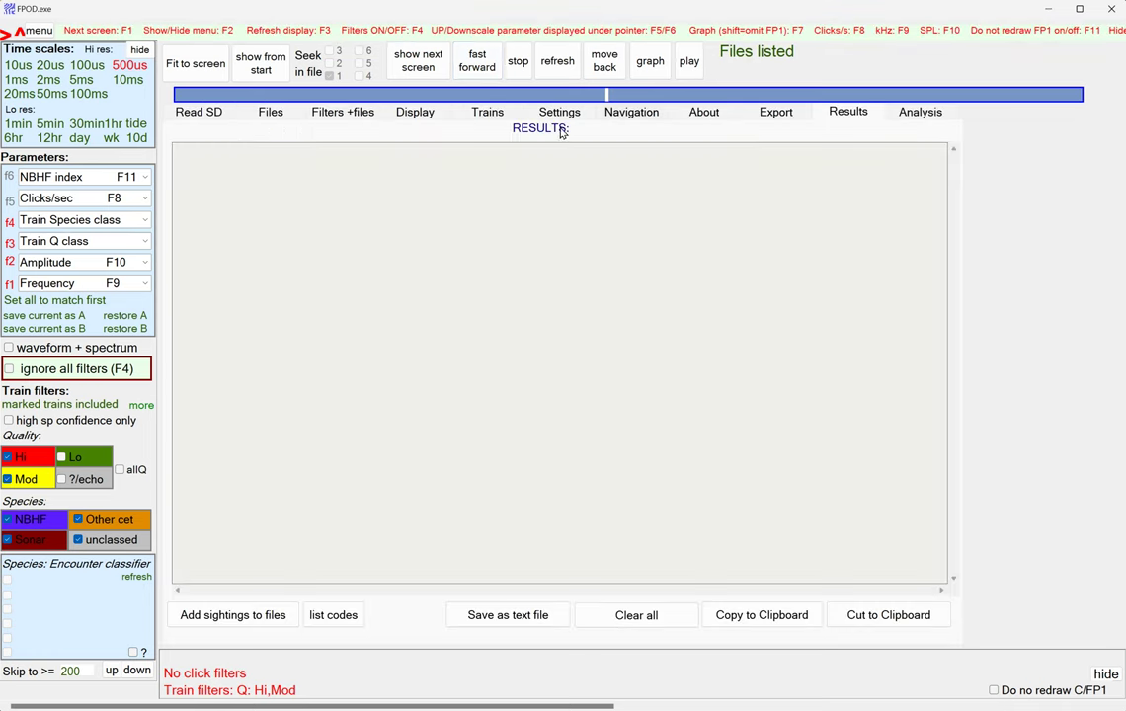
{"action": "left_click", "coordinate": [324, 107]}
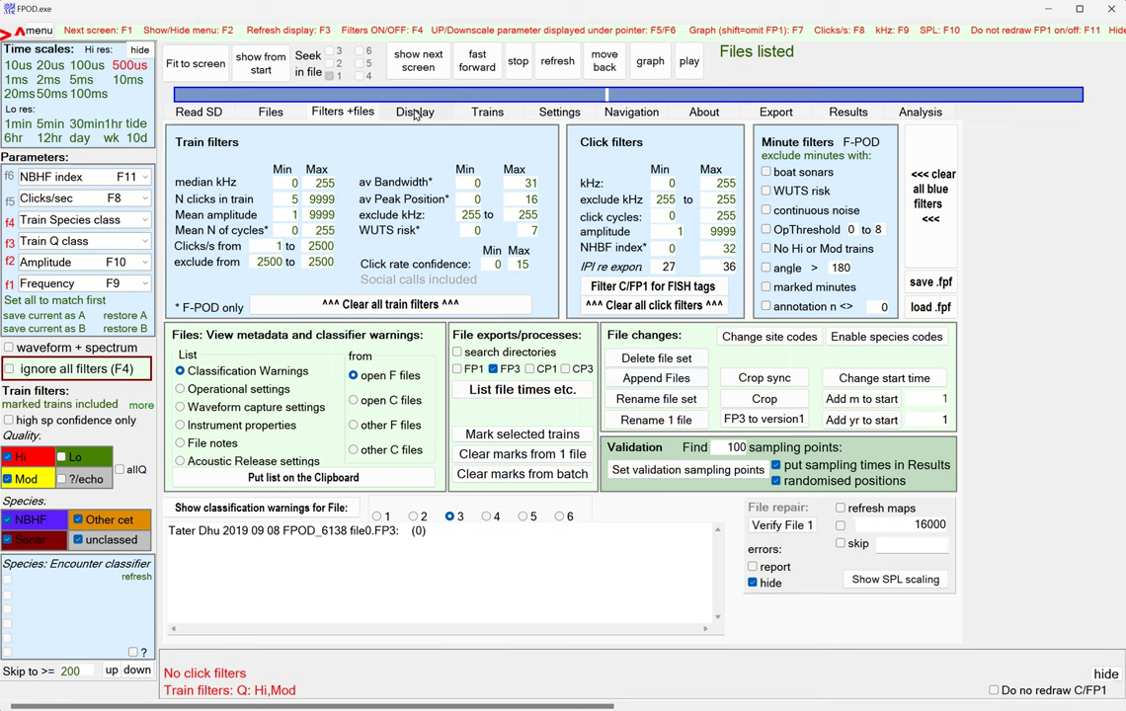
Switch to the Display page and draw a graph of the currently displayed data
{"action": "left_click", "coordinate": [411, 113]}
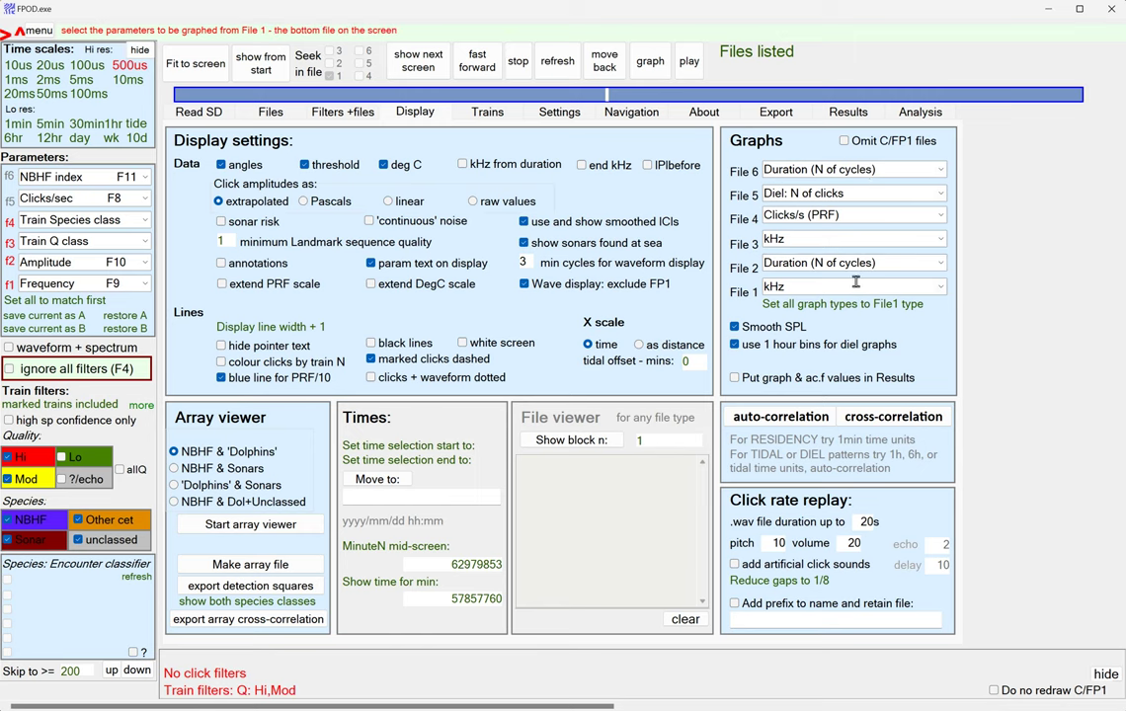
{"action": "left_click", "coordinate": [653, 64]}
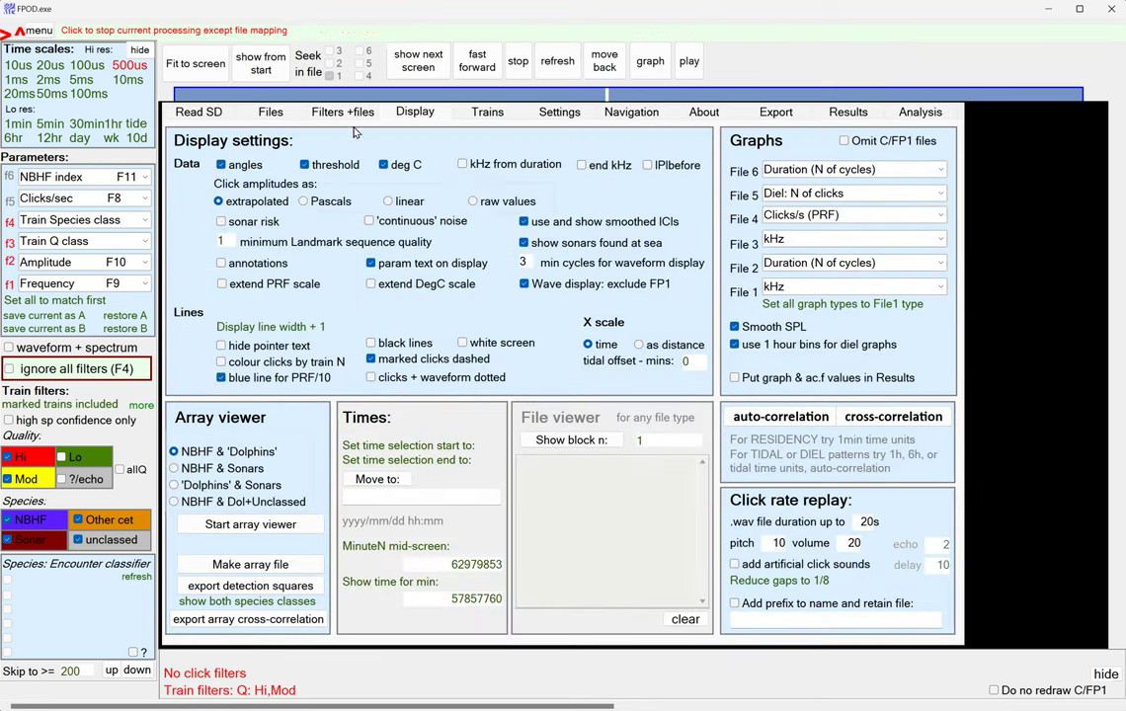
Load the Babitonga 2019 11 29 FPOD_6093 FP1/FP3 file set and show it from the start at 5-minute scale
{"action": "left_click", "coordinate": [270, 112]}
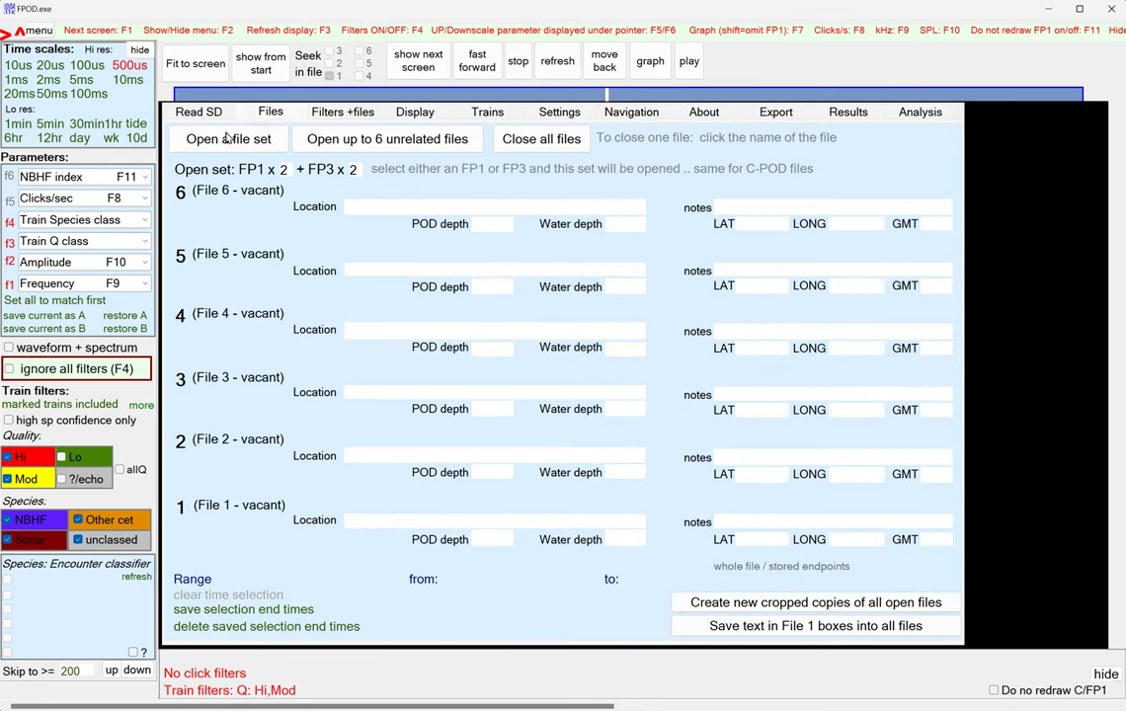
{"action": "left_click", "coordinate": [227, 138]}
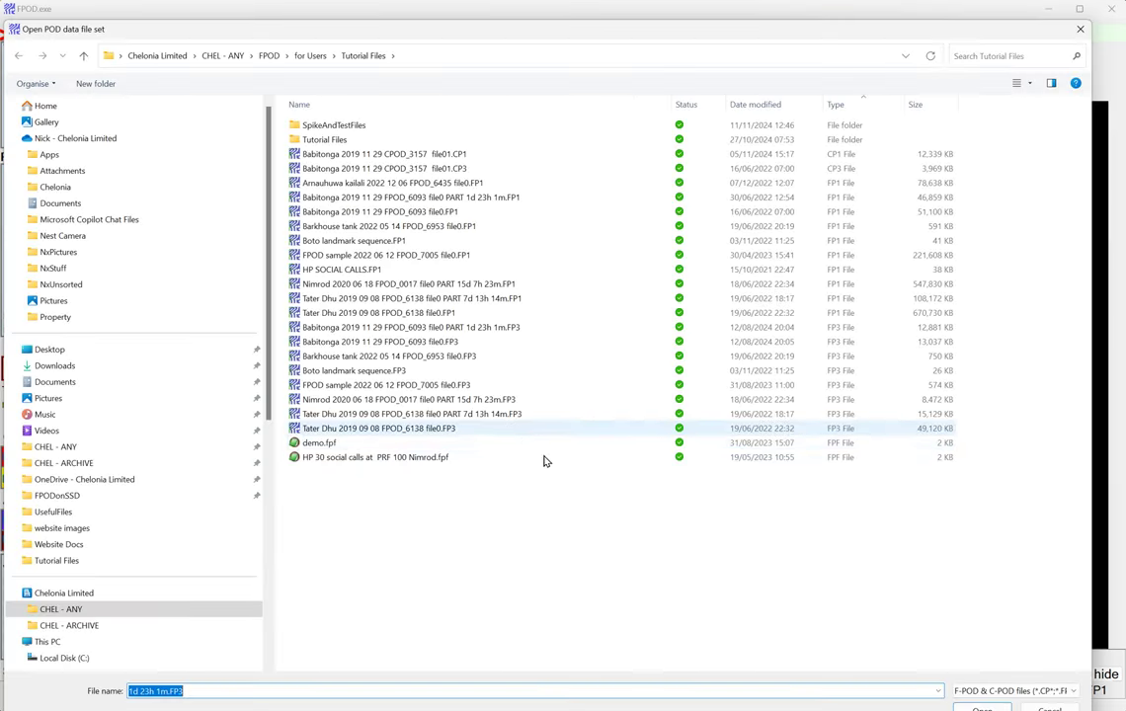
{"action": "left_click", "coordinate": [981, 708]}
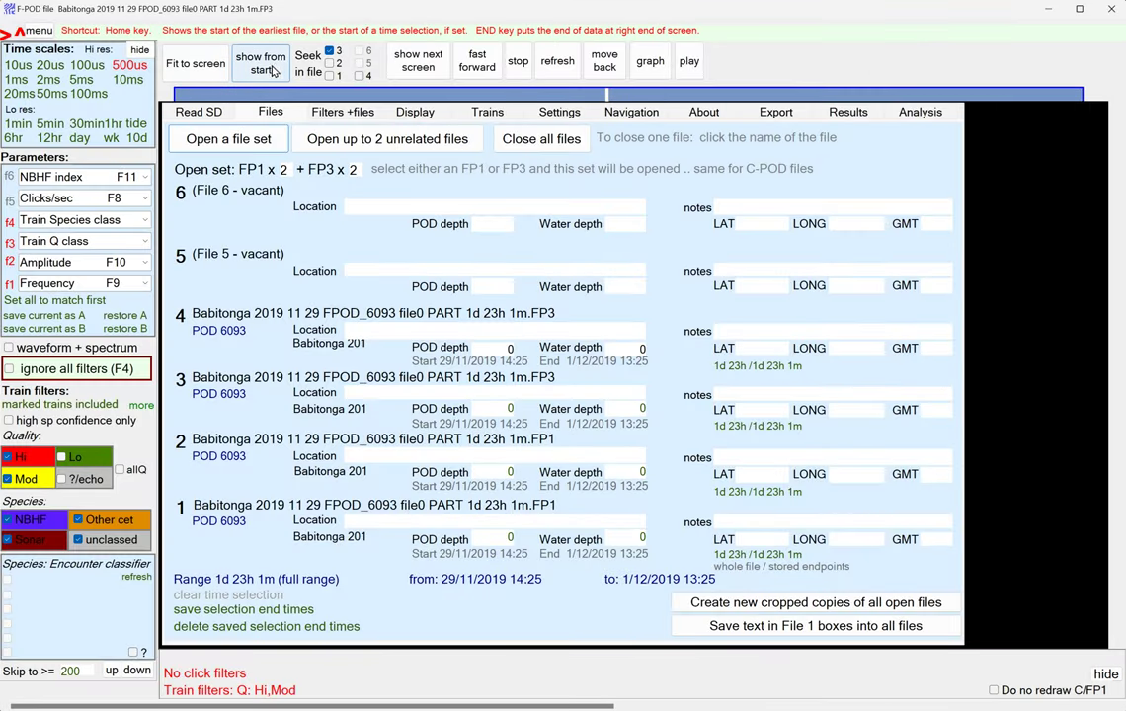
{"action": "left_click", "coordinate": [259, 67]}
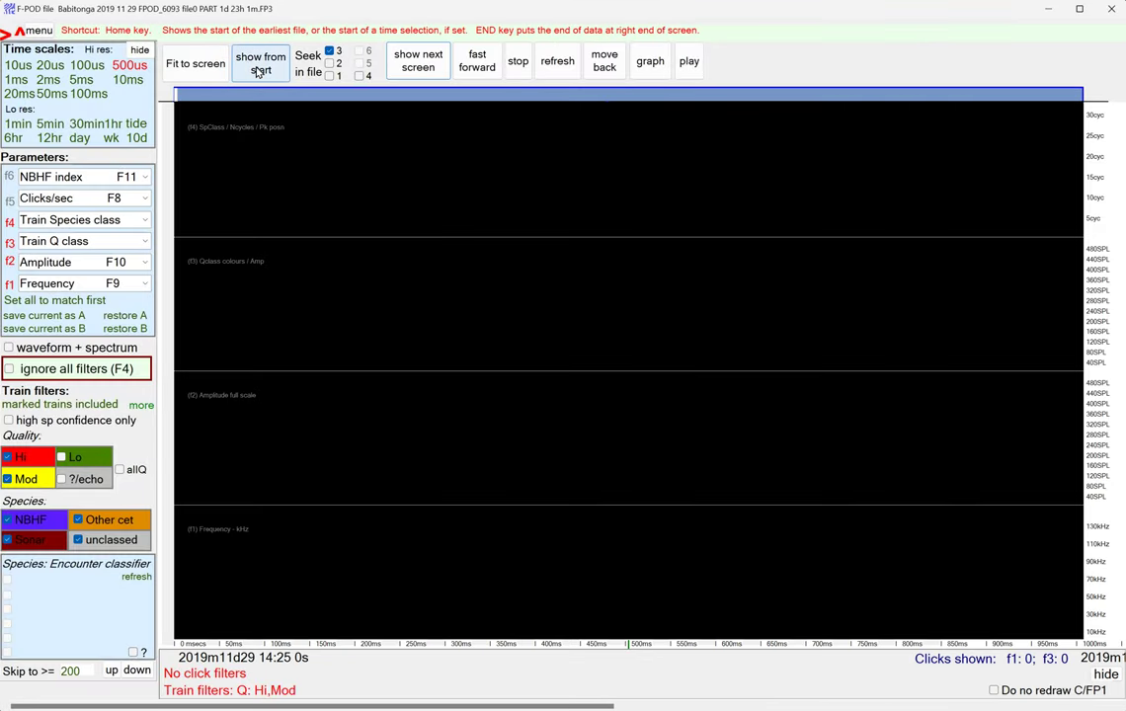
{"action": "mouse_move", "coordinate": [244, 94]}
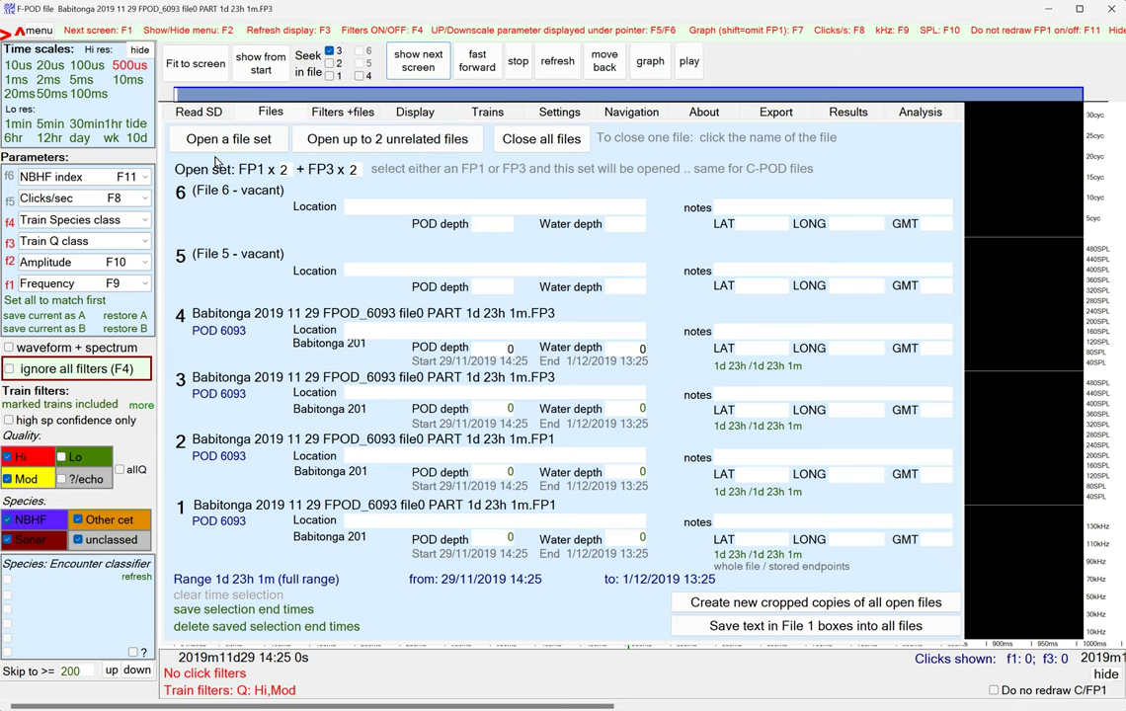
{"action": "left_click", "coordinate": [201, 62]}
Redraw from the start and limit train species to Dolphins by excluding NBHF, Sonar and unclassed
{"action": "left_click", "coordinate": [259, 66]}
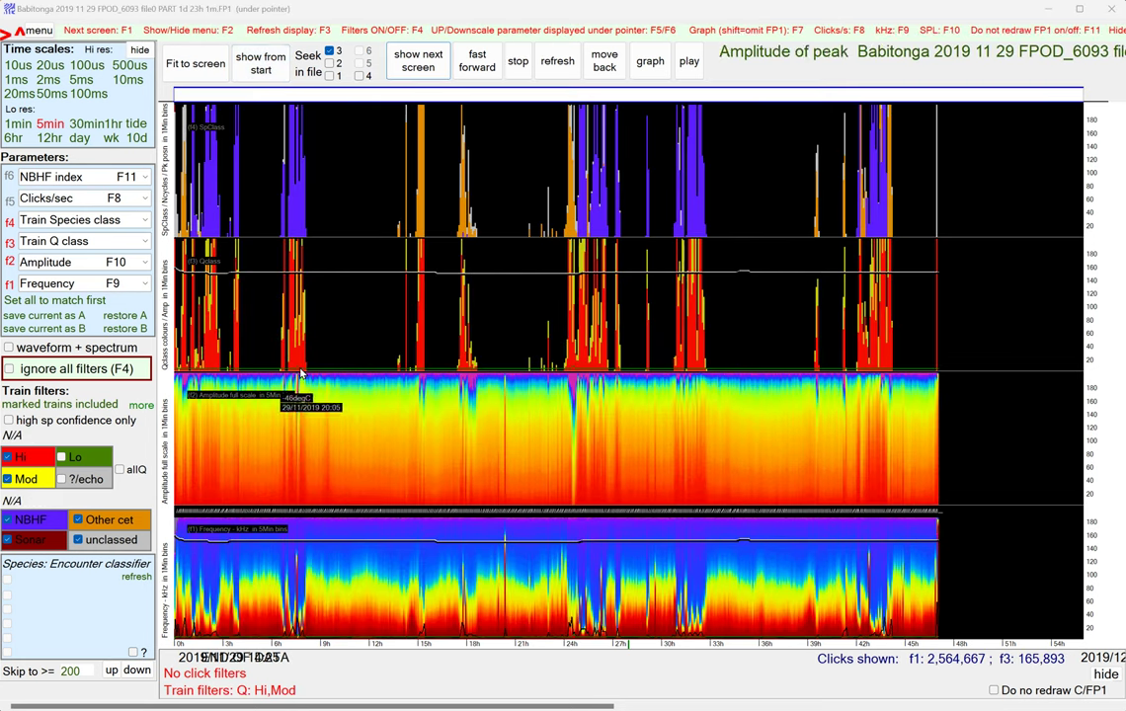
{"action": "left_click", "coordinate": [30, 526]}
{"action": "left_click", "coordinate": [29, 539]}
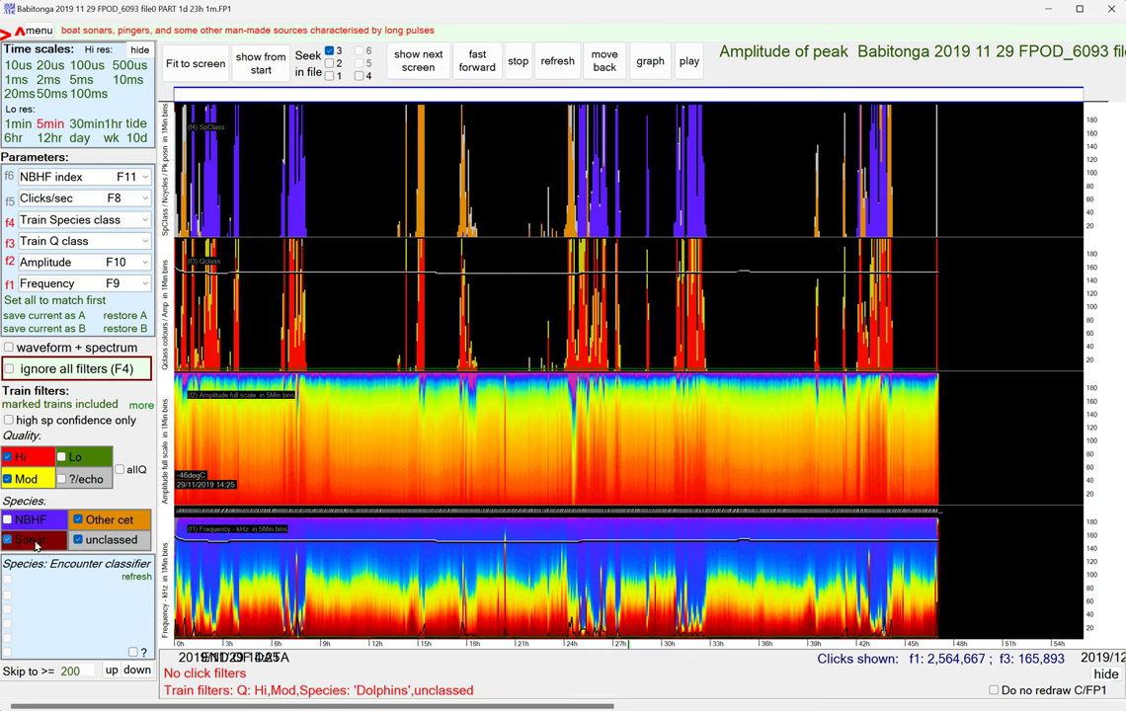
{"action": "left_click", "coordinate": [87, 544]}
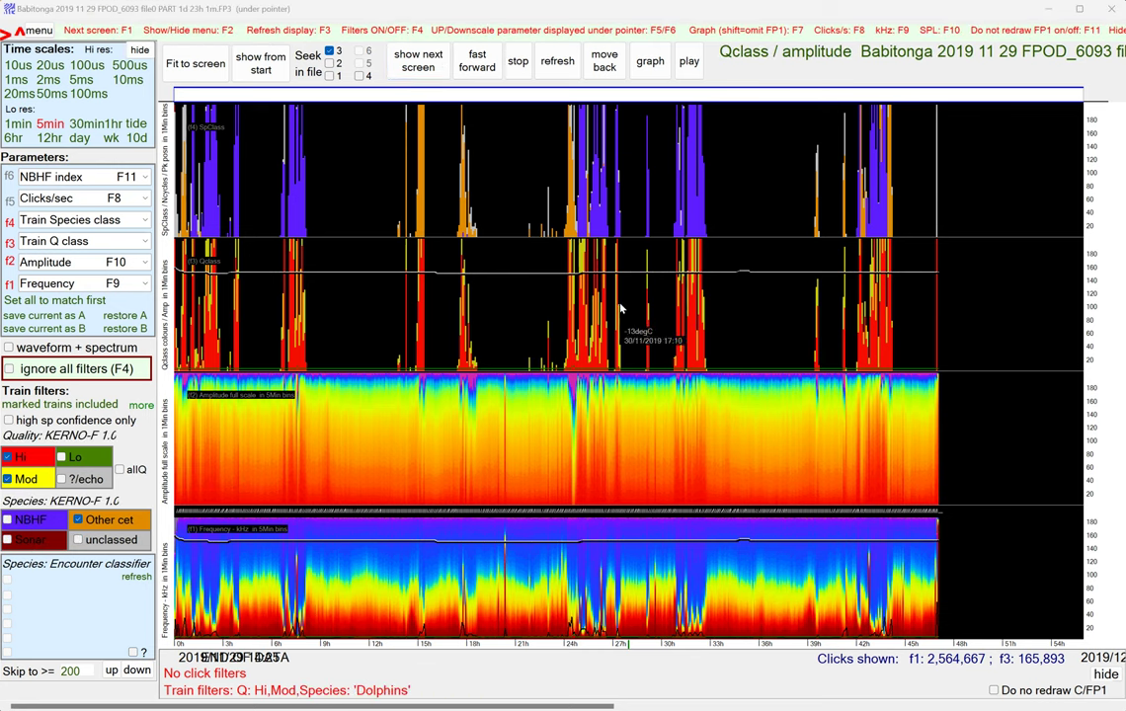
{"action": "left_click", "coordinate": [753, 49]}
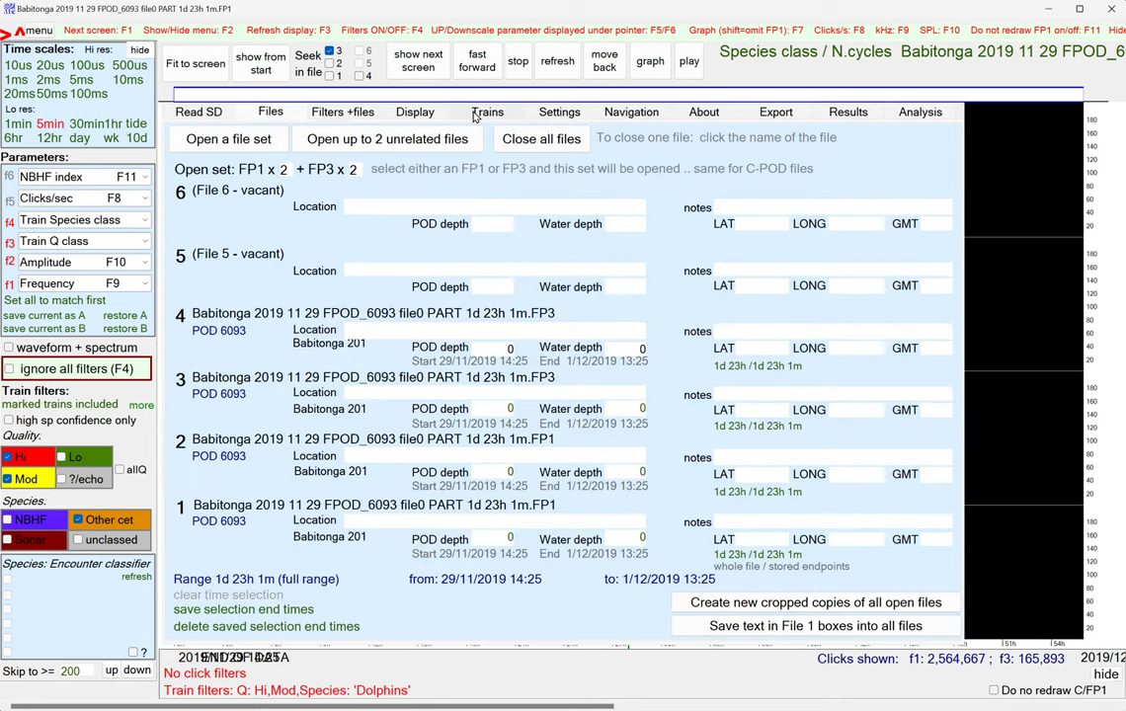
Omit C/FP1 files and draw Clicks/s (PRF) and kHz histograms for the Babitonga FP3 file
{"action": "left_click", "coordinate": [416, 113]}
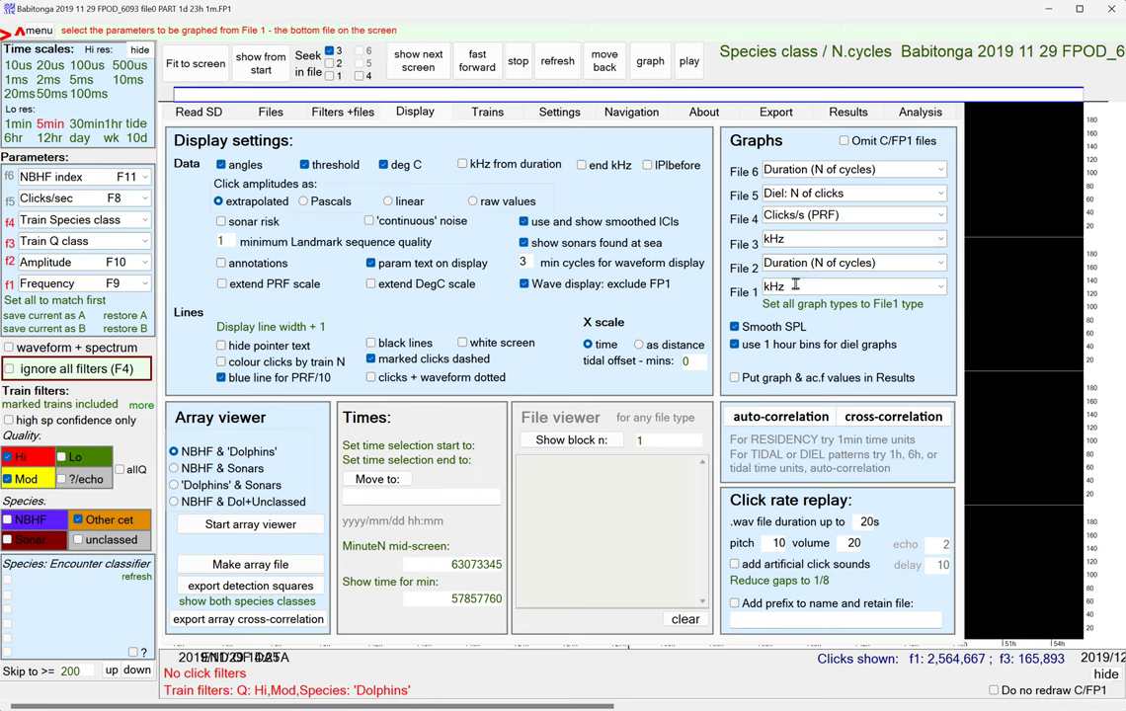
{"action": "left_click", "coordinate": [845, 142]}
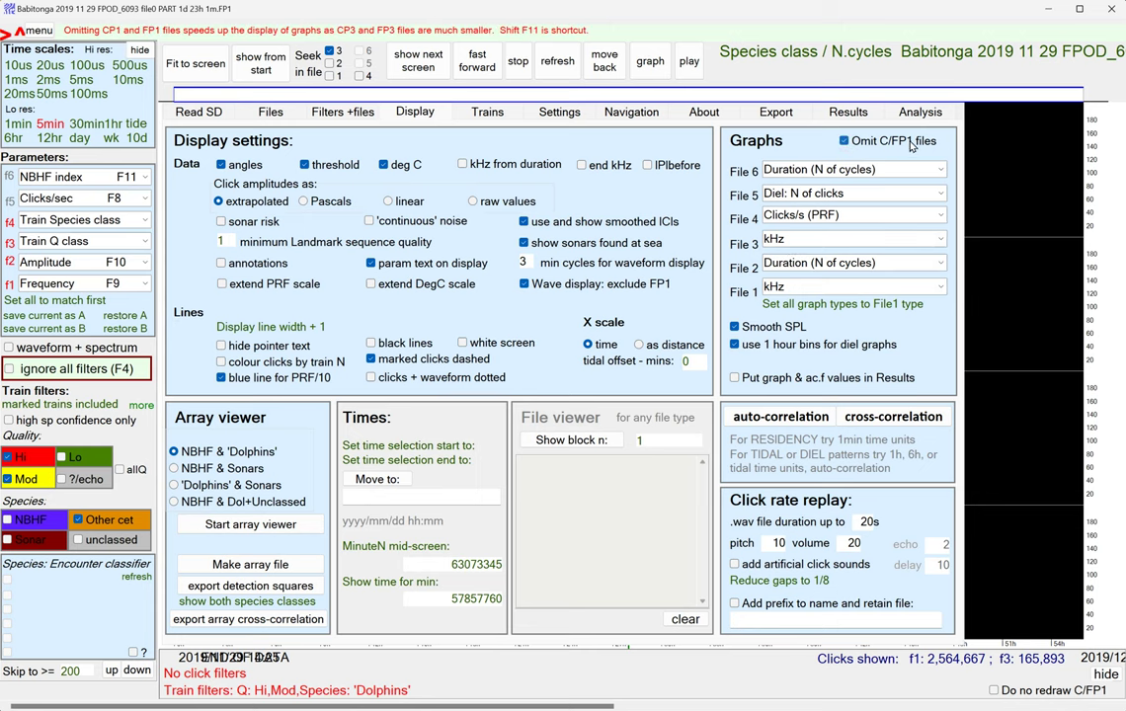
{"action": "left_click", "coordinate": [648, 65]}
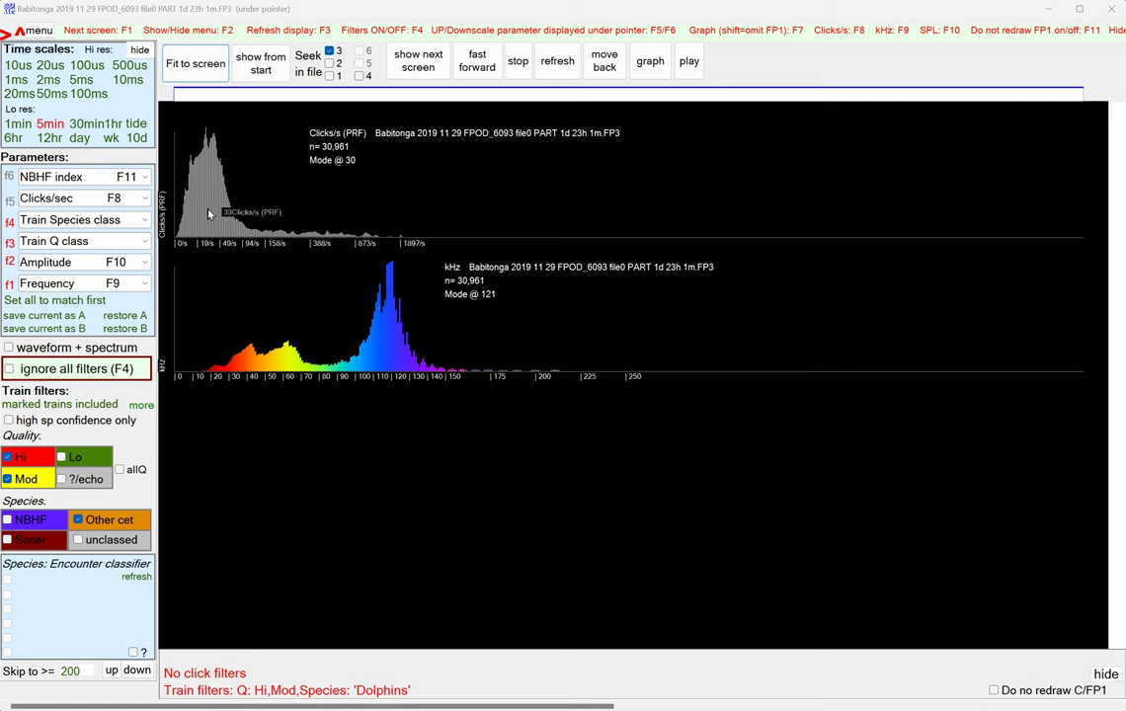
Switch the species filter to NBHF only and redraw the histograms (107,878 clicks, 121 kHz mode)
{"action": "left_click", "coordinate": [8, 520]}
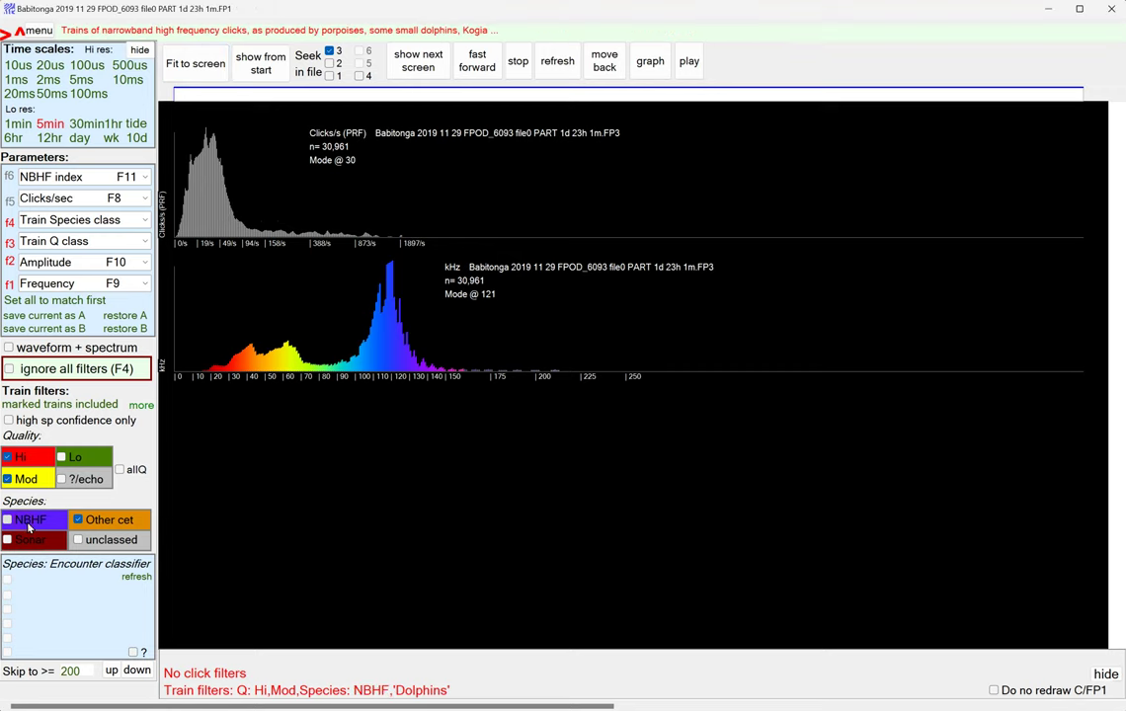
{"action": "left_click", "coordinate": [98, 523]}
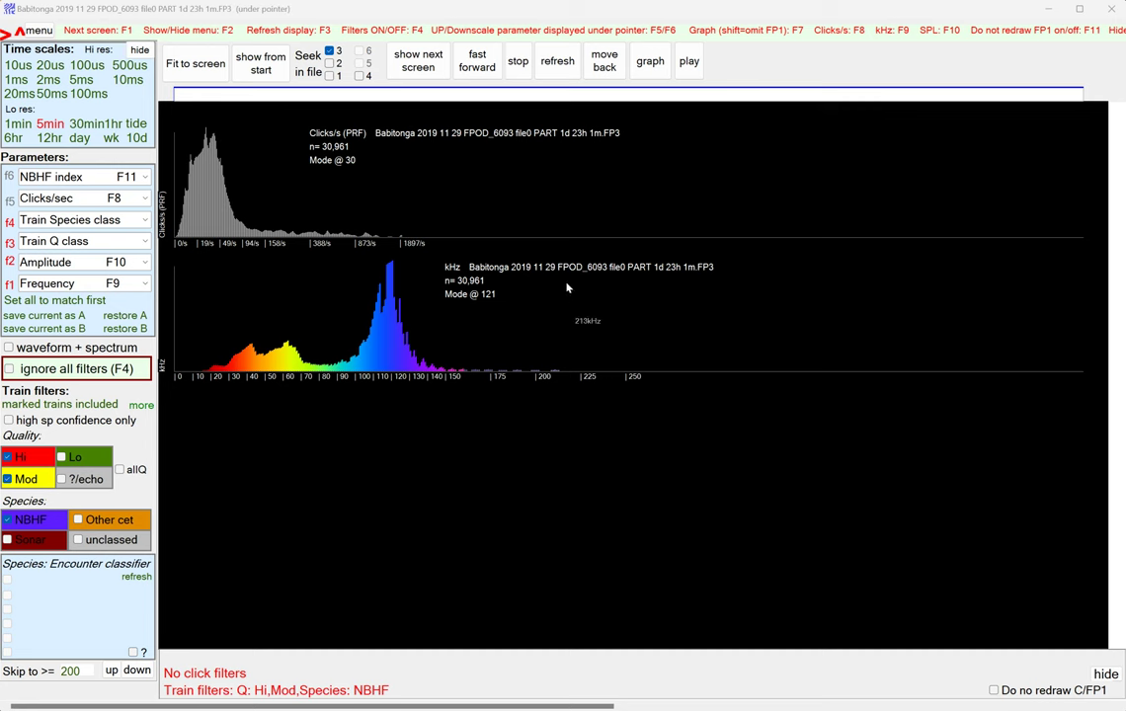
{"action": "key", "text": "F2"}
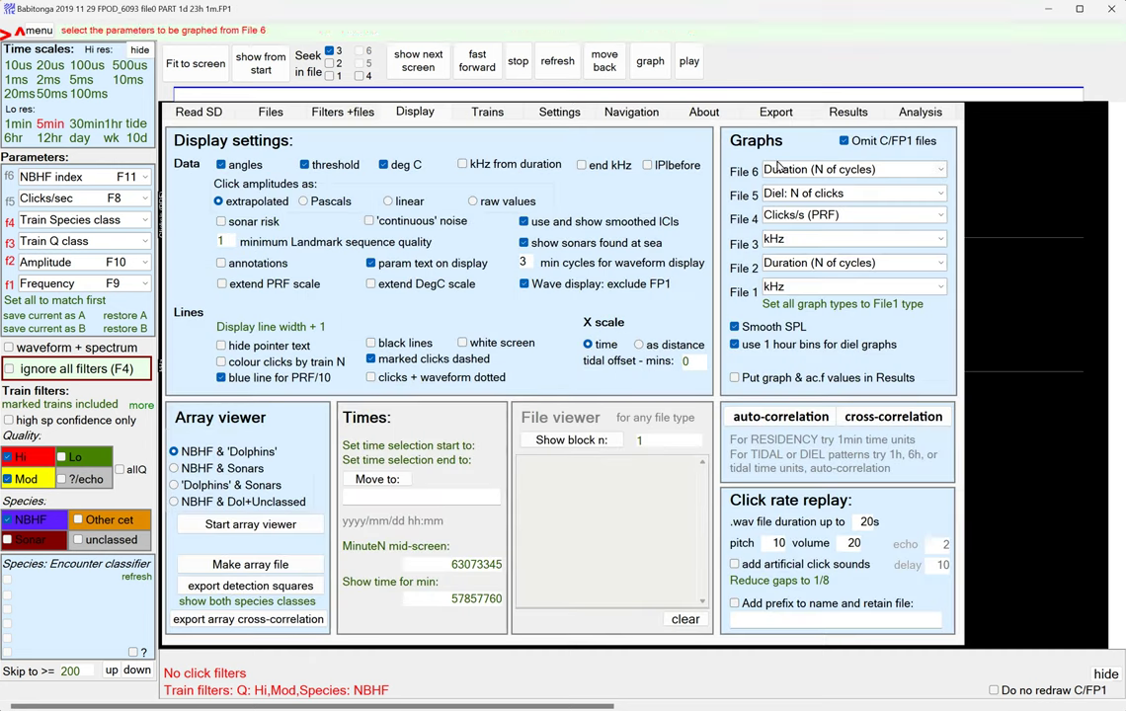
{"action": "left_click", "coordinate": [650, 63]}
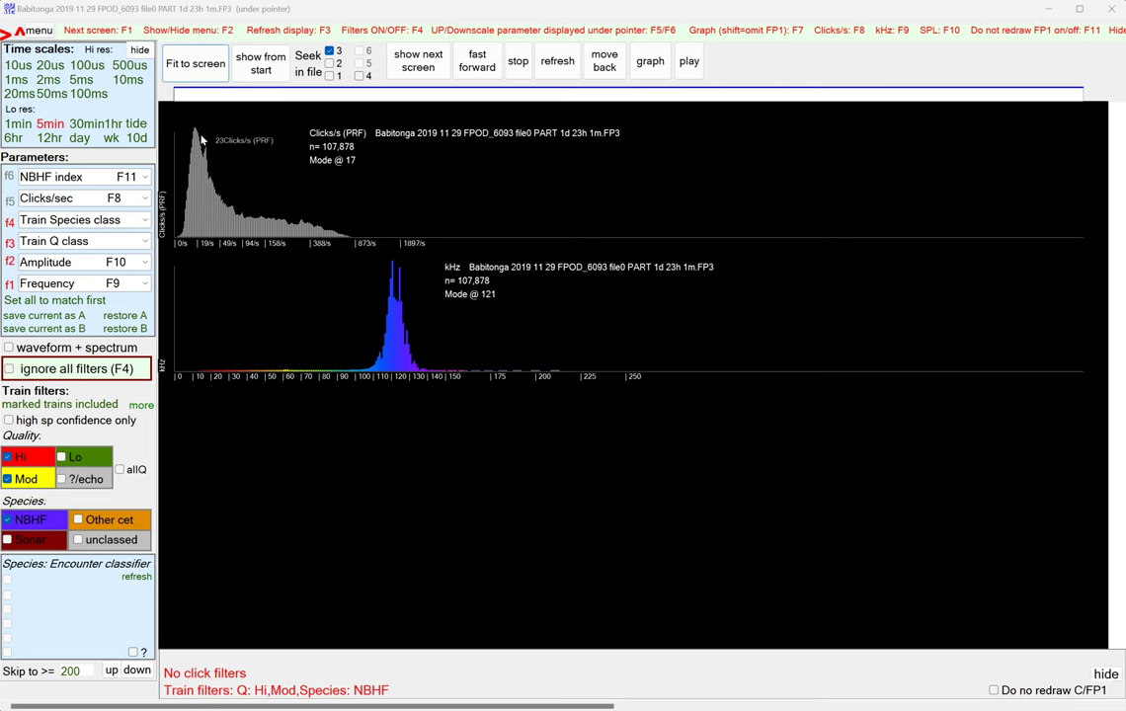
Set the File 4 graph to 'Diel: N of clicks' and draw the graphs
{"action": "key", "text": "F2"}
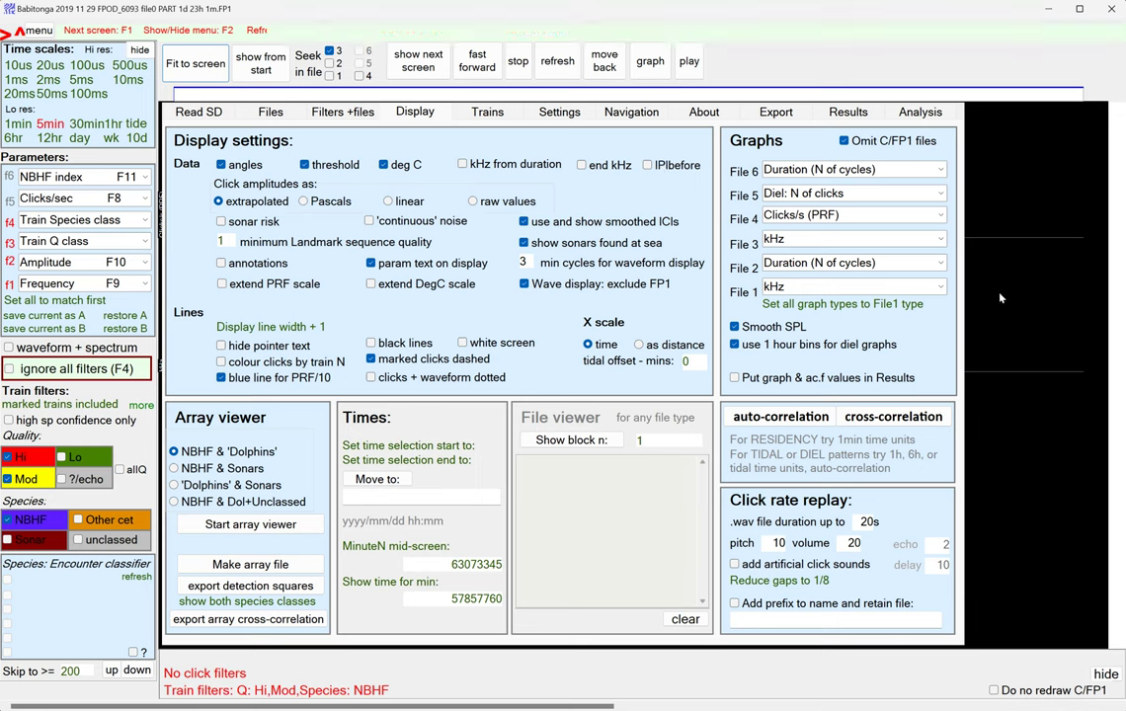
{"action": "left_click", "coordinate": [942, 220]}
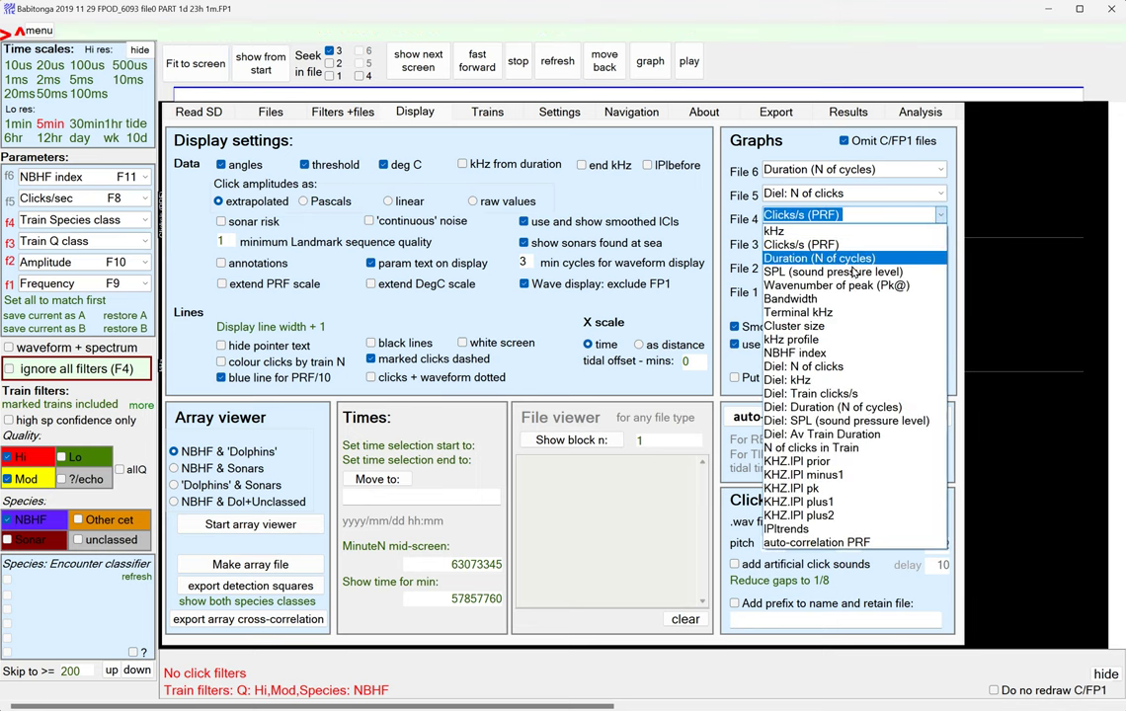
{"action": "left_click", "coordinate": [830, 368]}
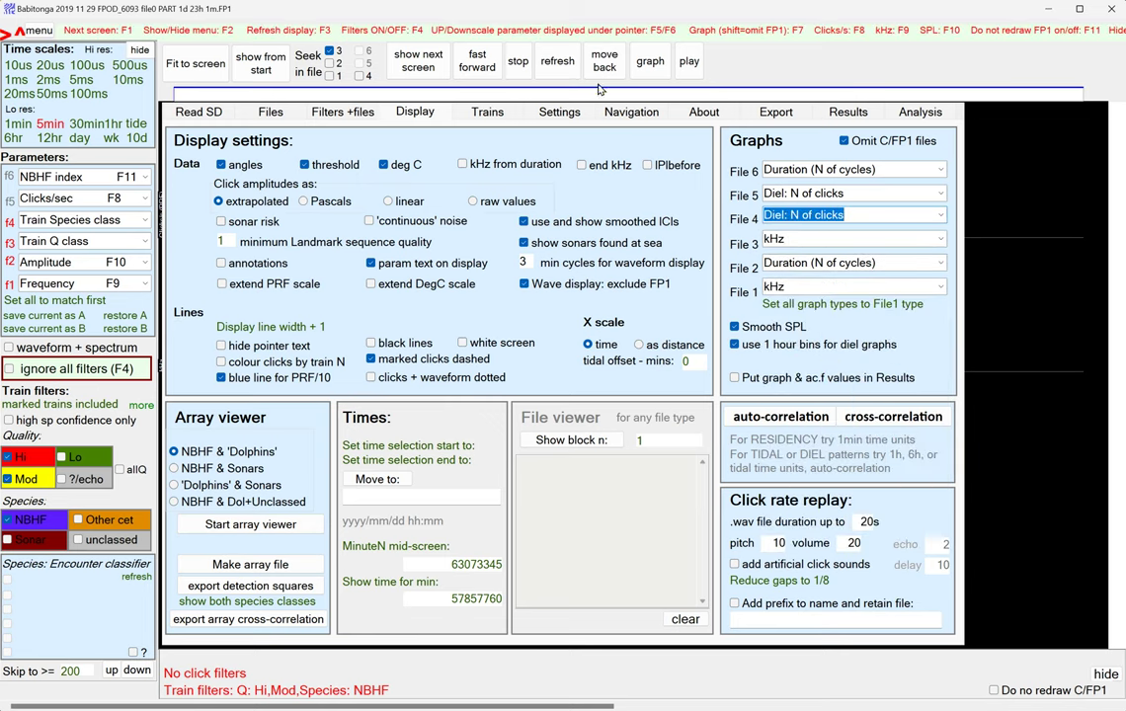
{"action": "left_click", "coordinate": [650, 61]}
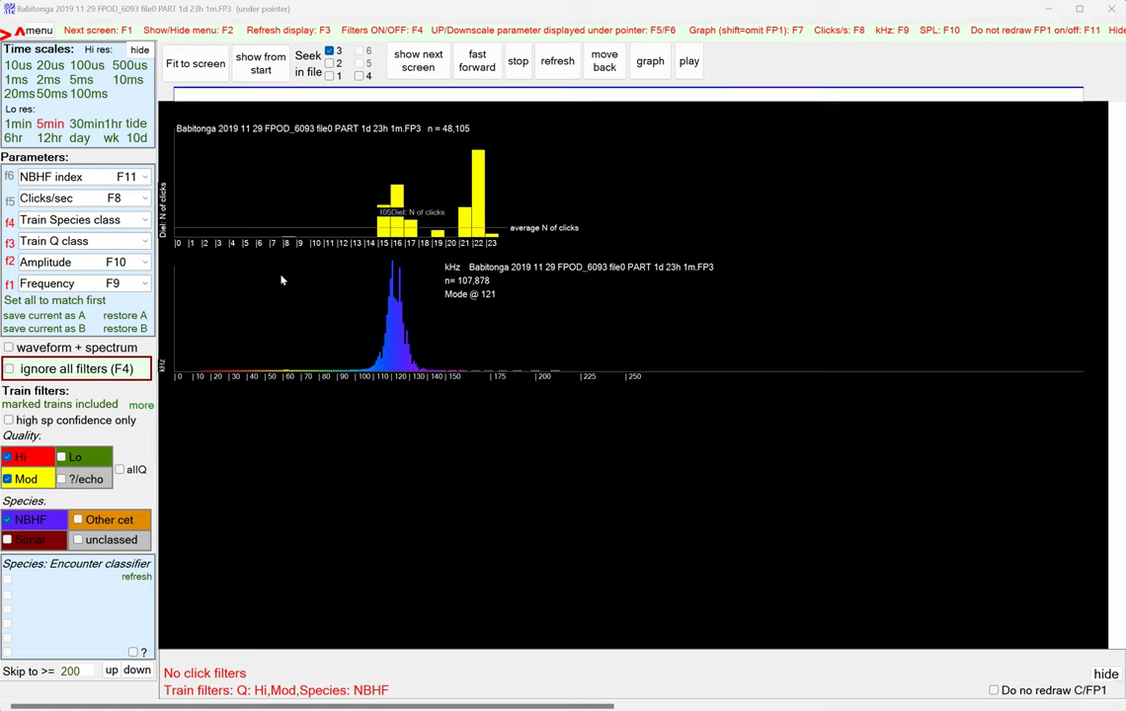
Switch the species filter from NBHF to Other cet (dolphins) and redraw the graphs
{"action": "left_click", "coordinate": [135, 525]}
{"action": "left_click", "coordinate": [49, 525]}
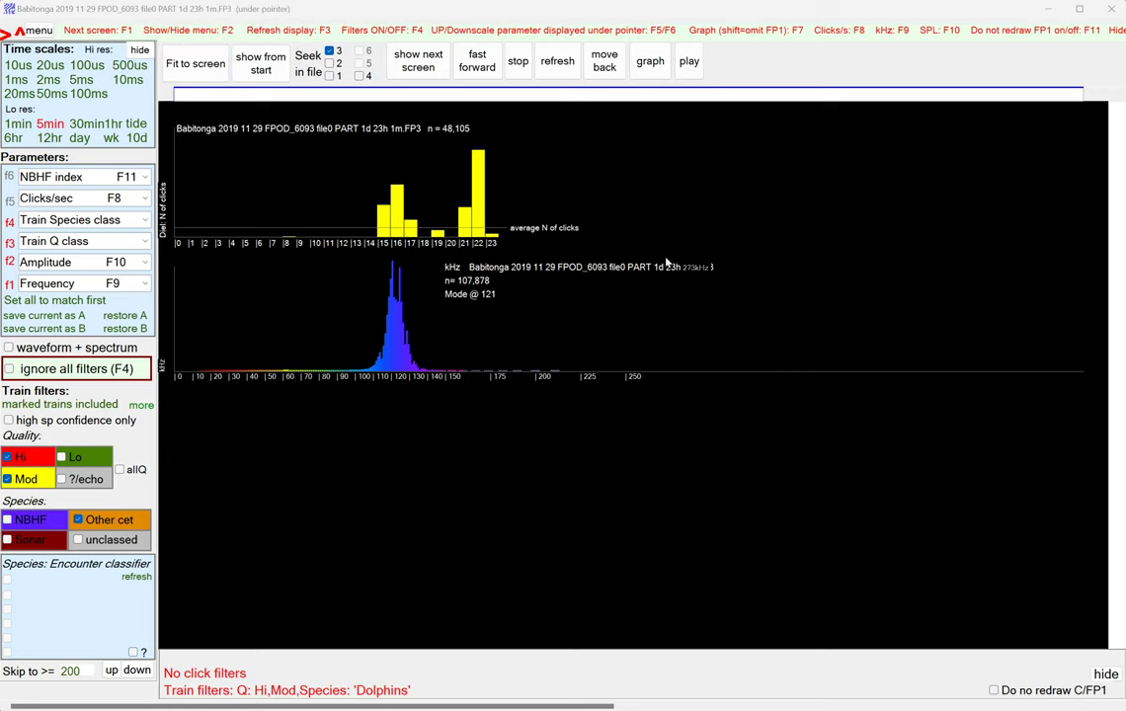
{"action": "left_click", "coordinate": [648, 63]}
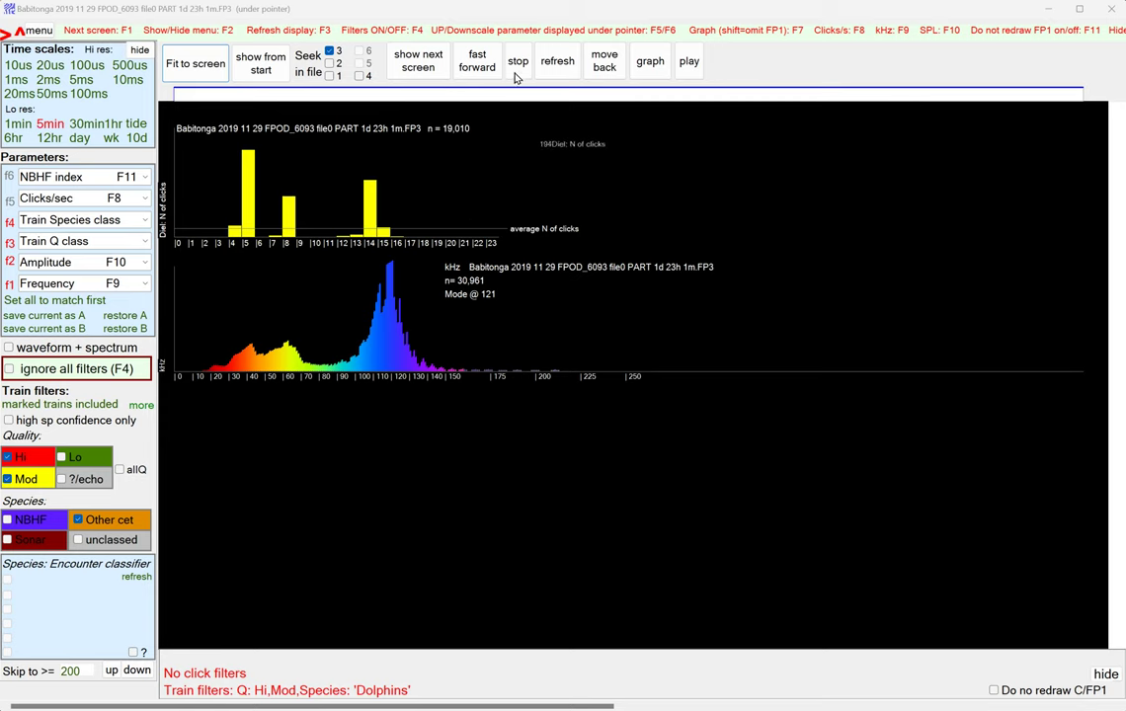
Bring up the settings menu panel with F2
{"action": "key", "text": "F2"}
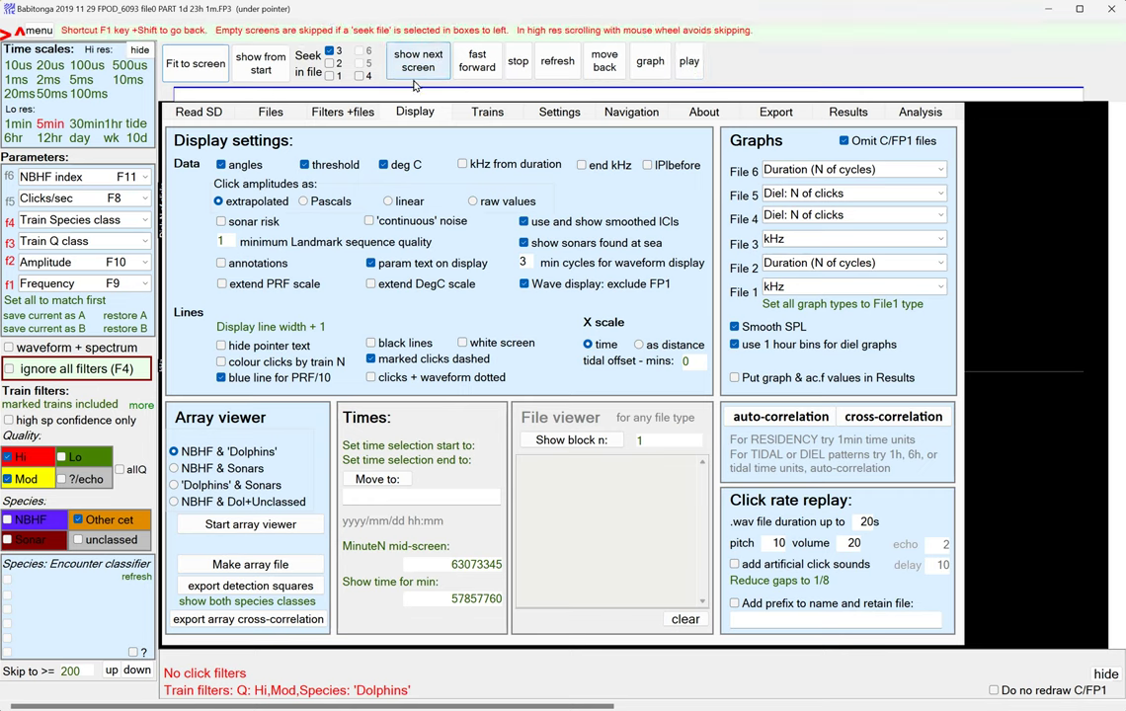
Detect click trains in Babitonga 2019 11 29 FPOD_6093 file0.FP1 from the Trains page
{"action": "left_click", "coordinate": [487, 112]}
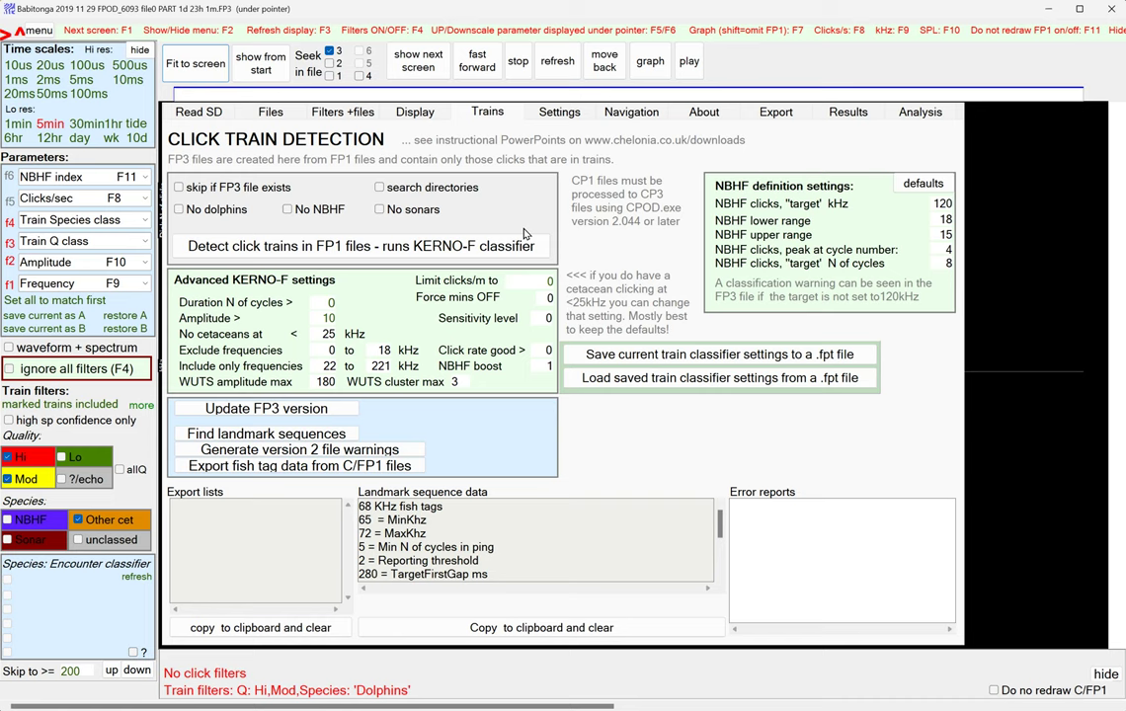
{"action": "left_click", "coordinate": [316, 249]}
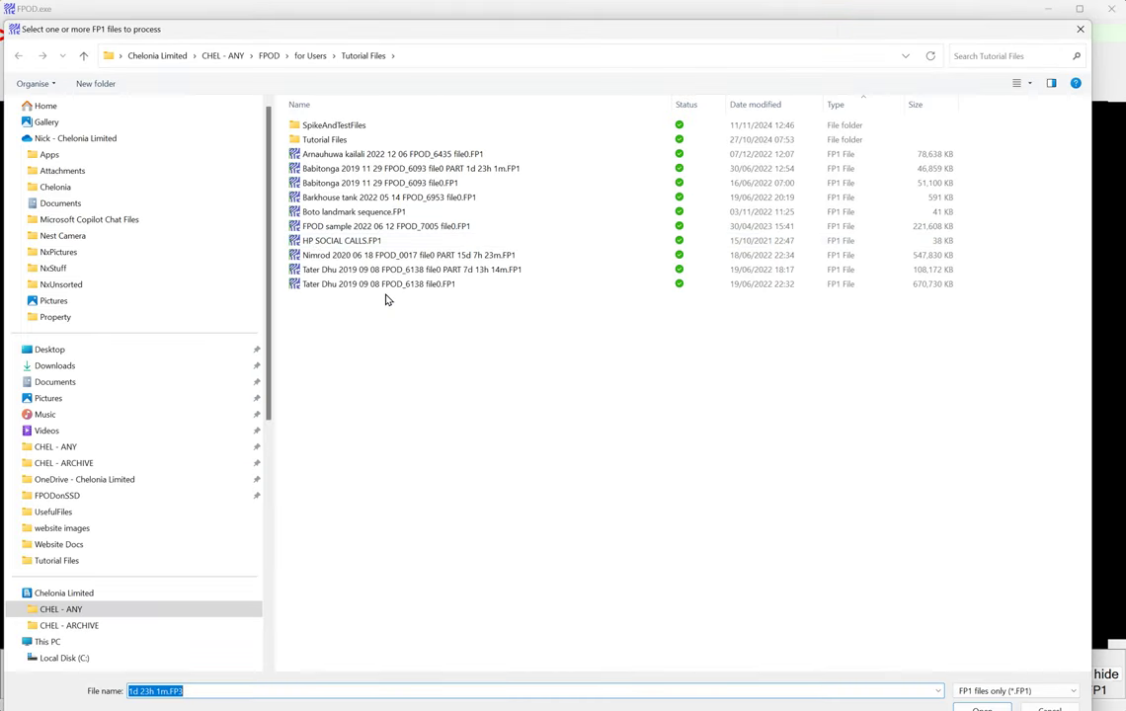
{"action": "left_click", "coordinate": [416, 188]}
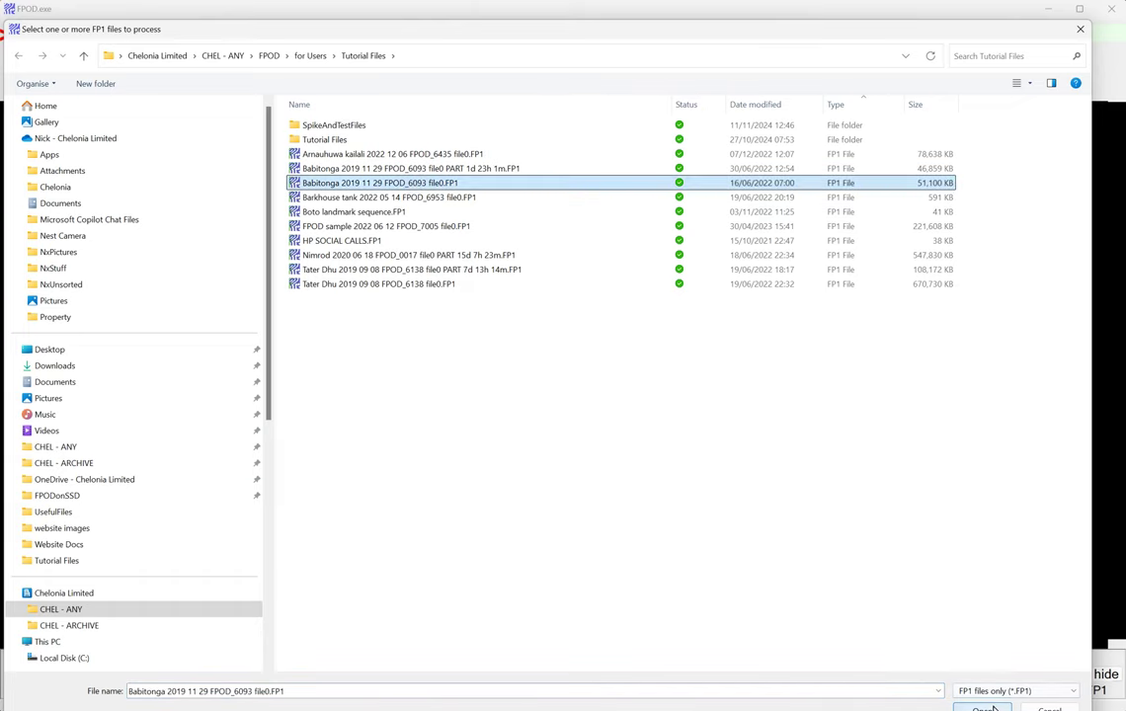
{"action": "left_click", "coordinate": [991, 708]}
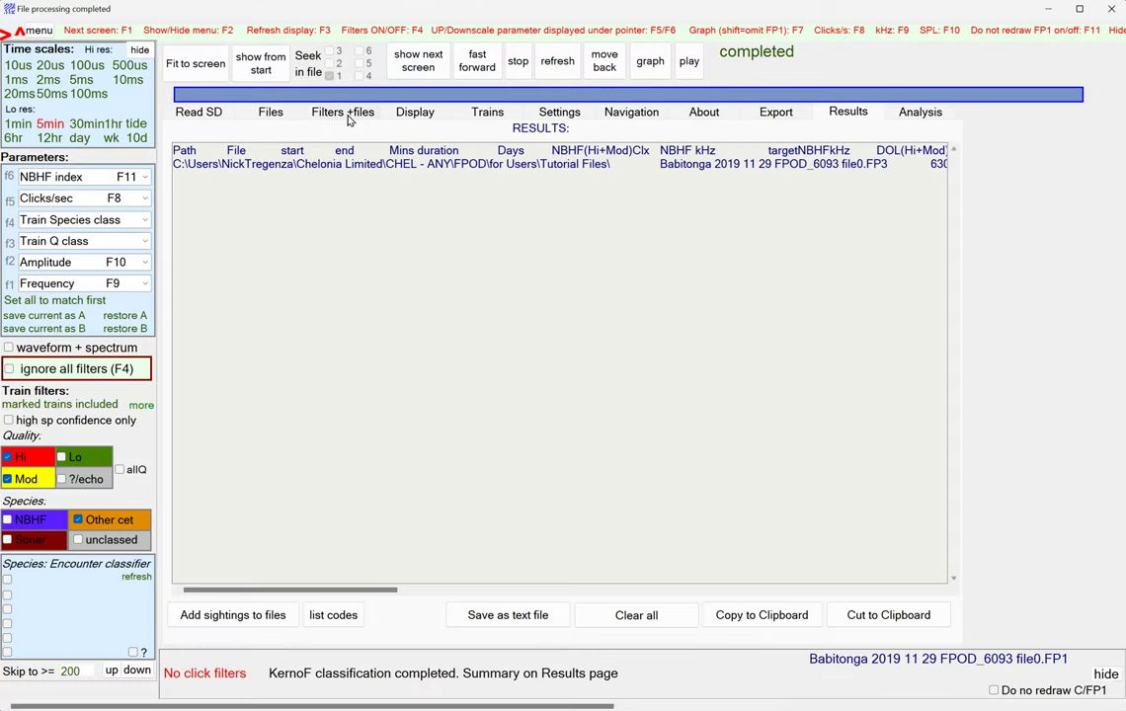
Update Babitonga 2019 11 29 FPOD_6093 file0.FP3 to FP3 version 1, minor version 2
{"action": "left_click", "coordinate": [487, 113]}
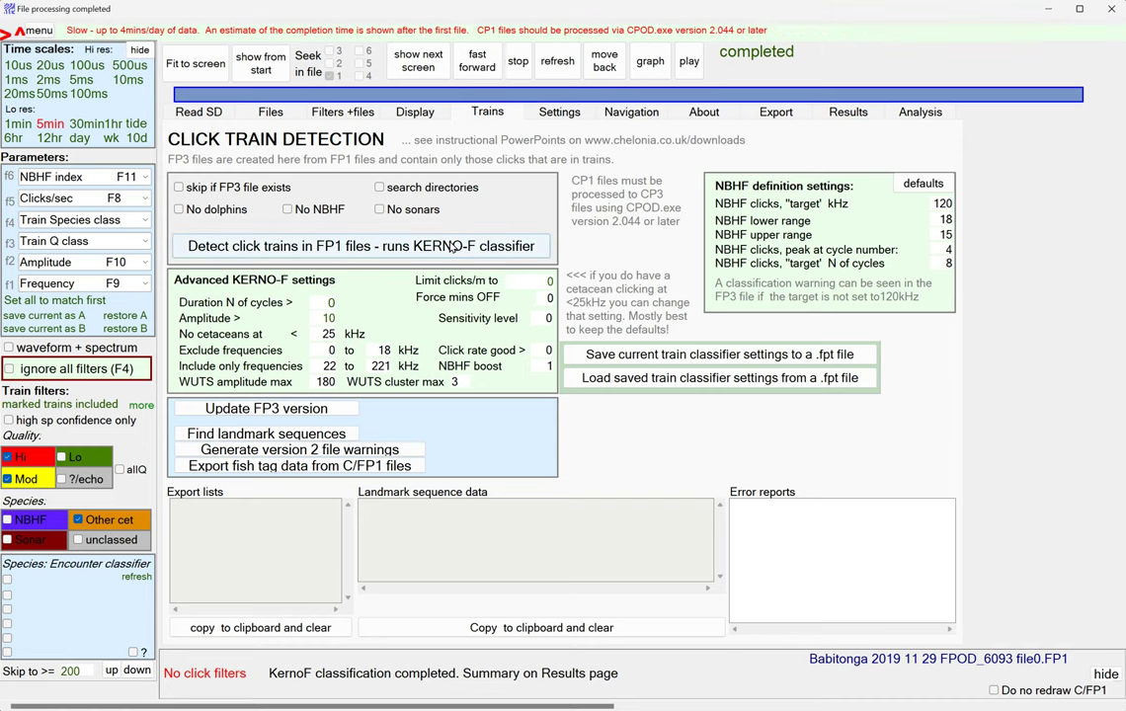
{"action": "left_click", "coordinate": [284, 412]}
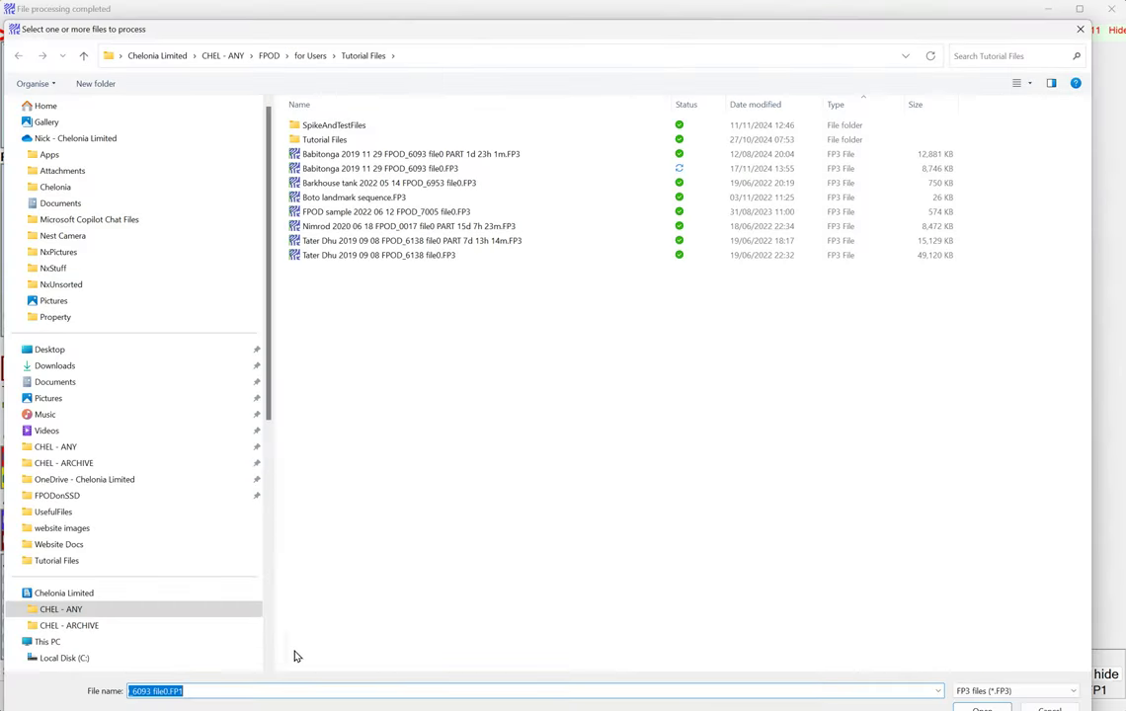
{"action": "left_click", "coordinate": [178, 691]}
{"action": "left_click", "coordinate": [986, 707]}
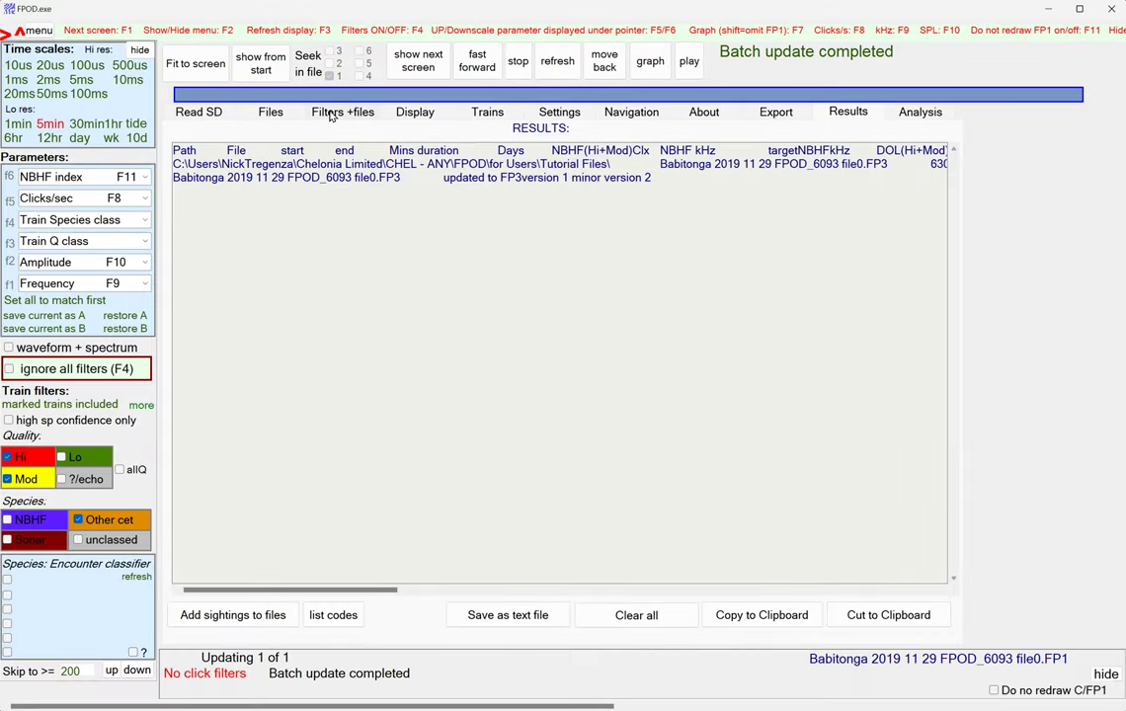
Open the Babitonga 6093 file set, plot Clicks/sec as f4, and show from the start
{"action": "left_click", "coordinate": [265, 114]}
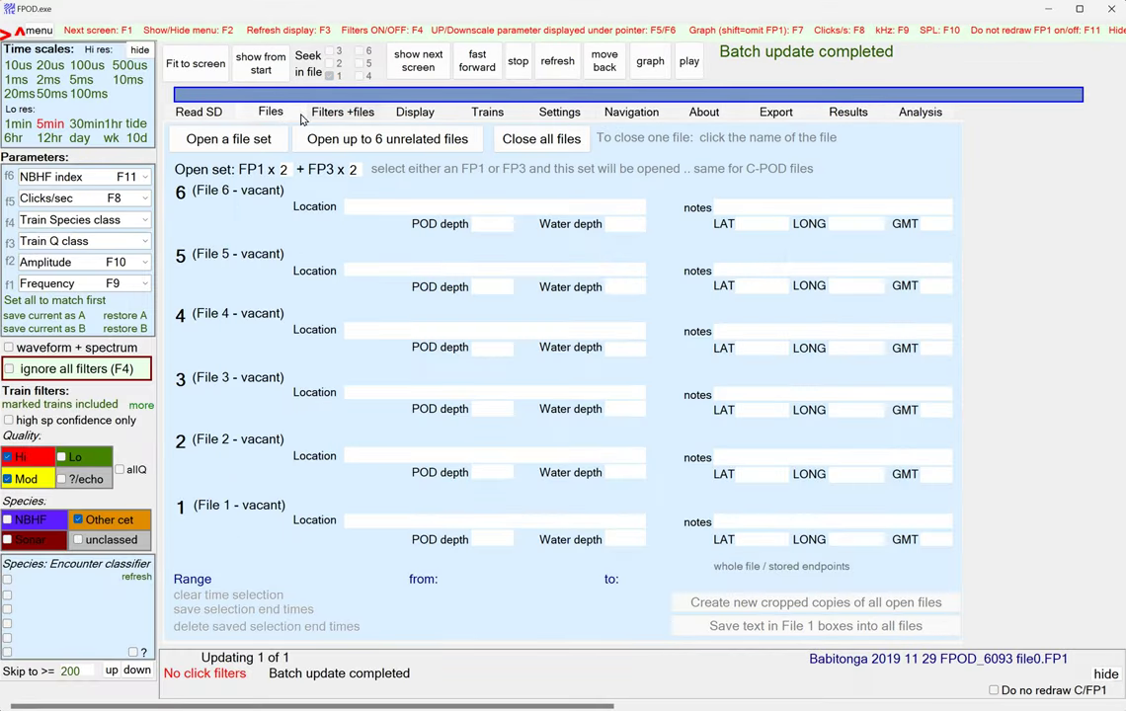
{"action": "left_click", "coordinate": [254, 141]}
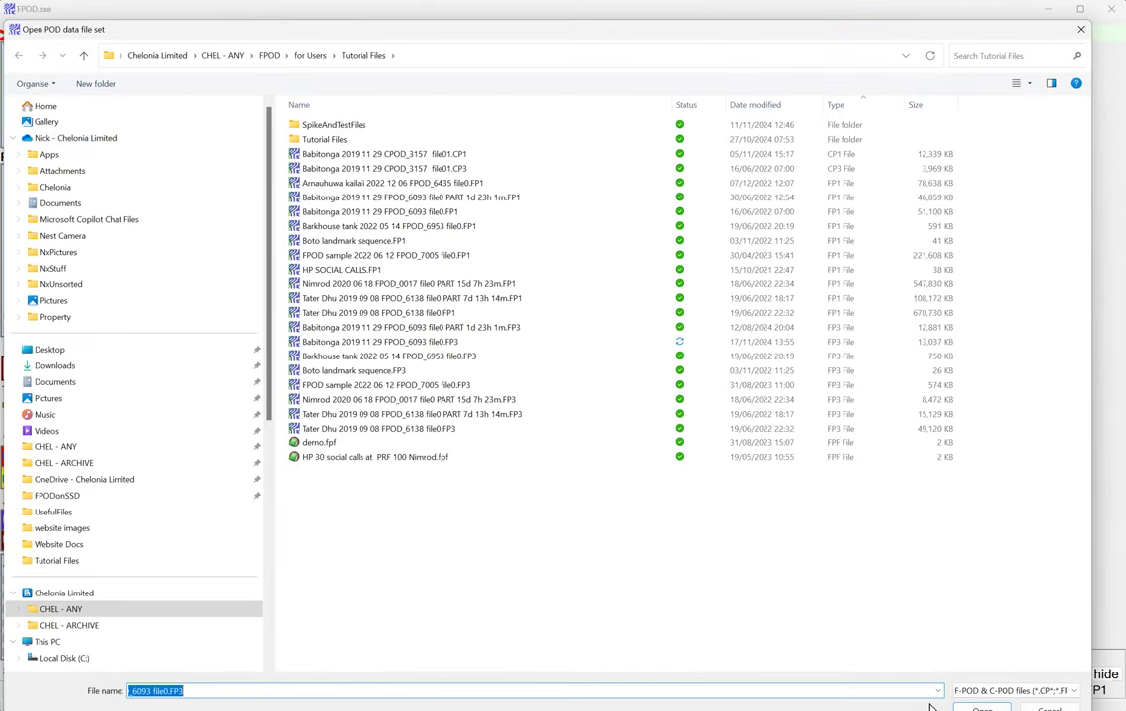
{"action": "left_click", "coordinate": [981, 708]}
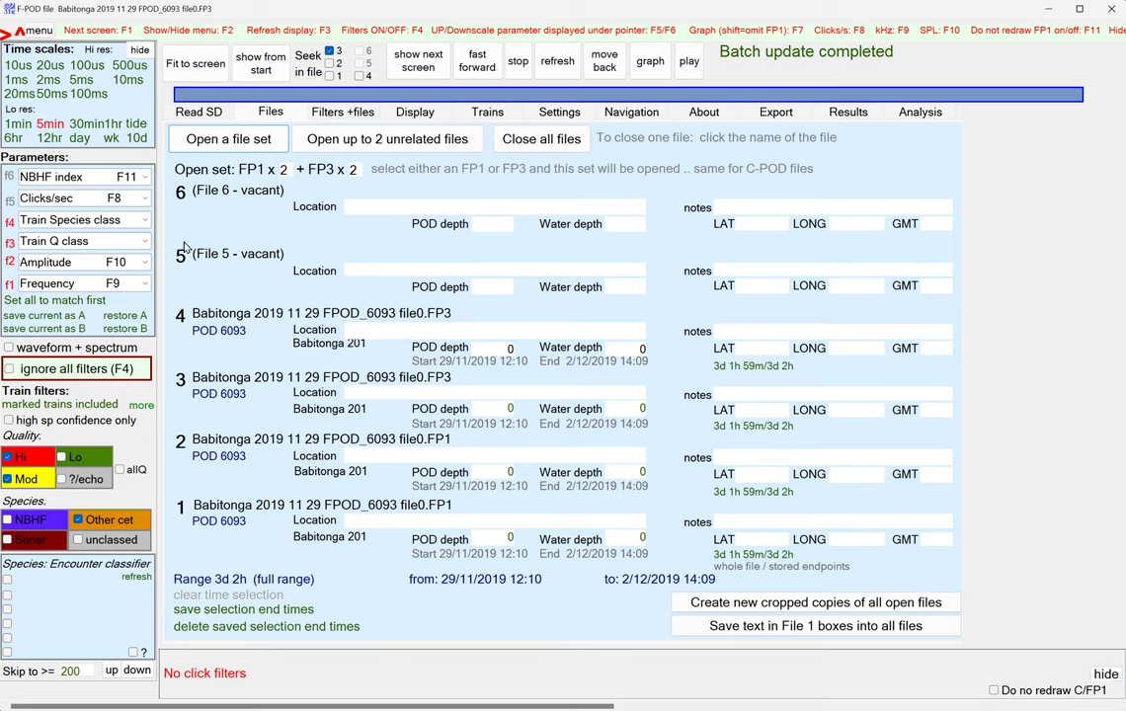
{"action": "left_click", "coordinate": [133, 220]}
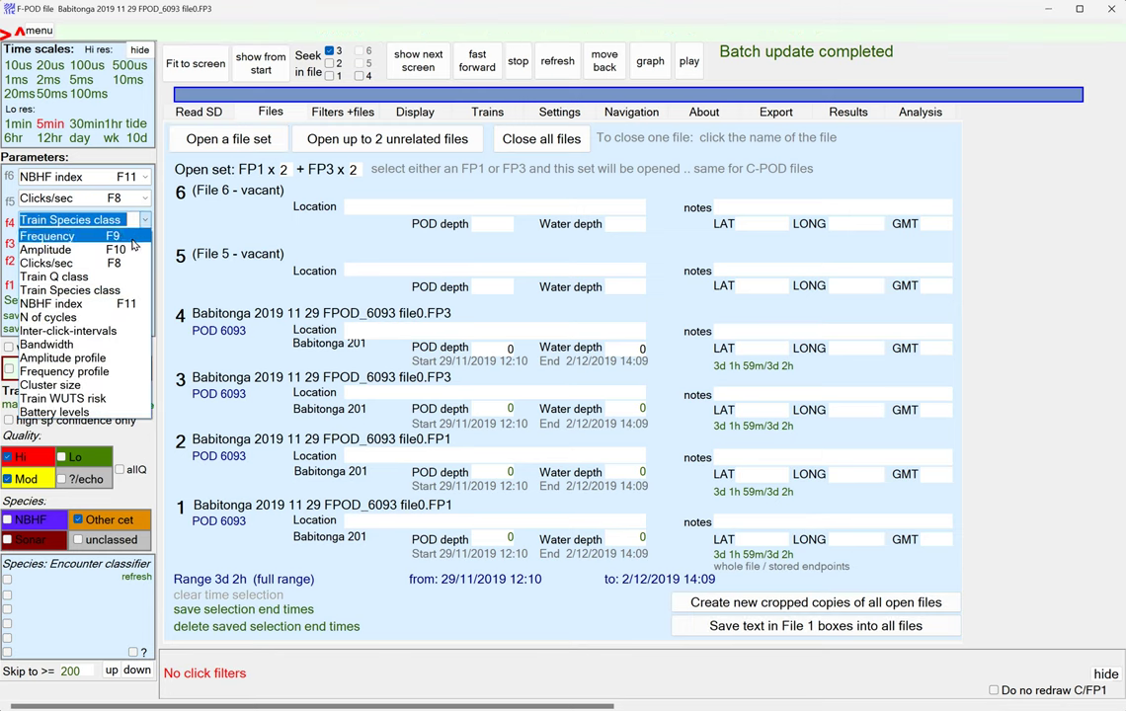
{"action": "left_click", "coordinate": [109, 263]}
{"action": "left_click", "coordinate": [260, 64]}
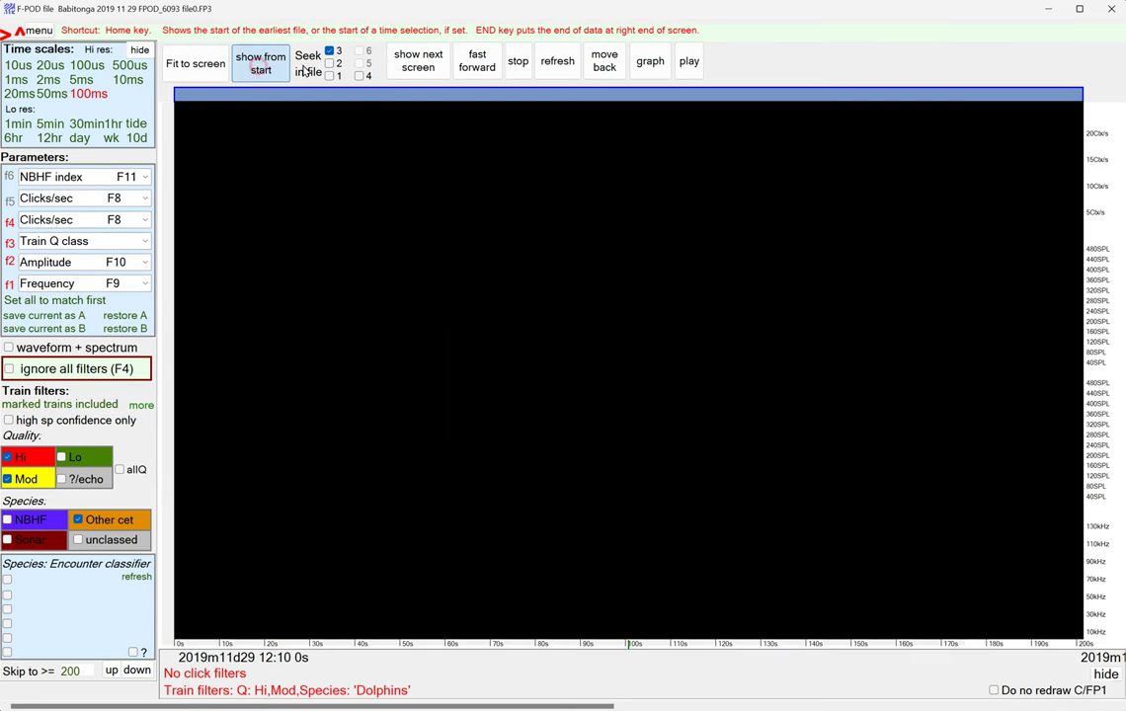
Page forward through the click data, switching to a 50 ms time scale
{"action": "left_click", "coordinate": [416, 61]}
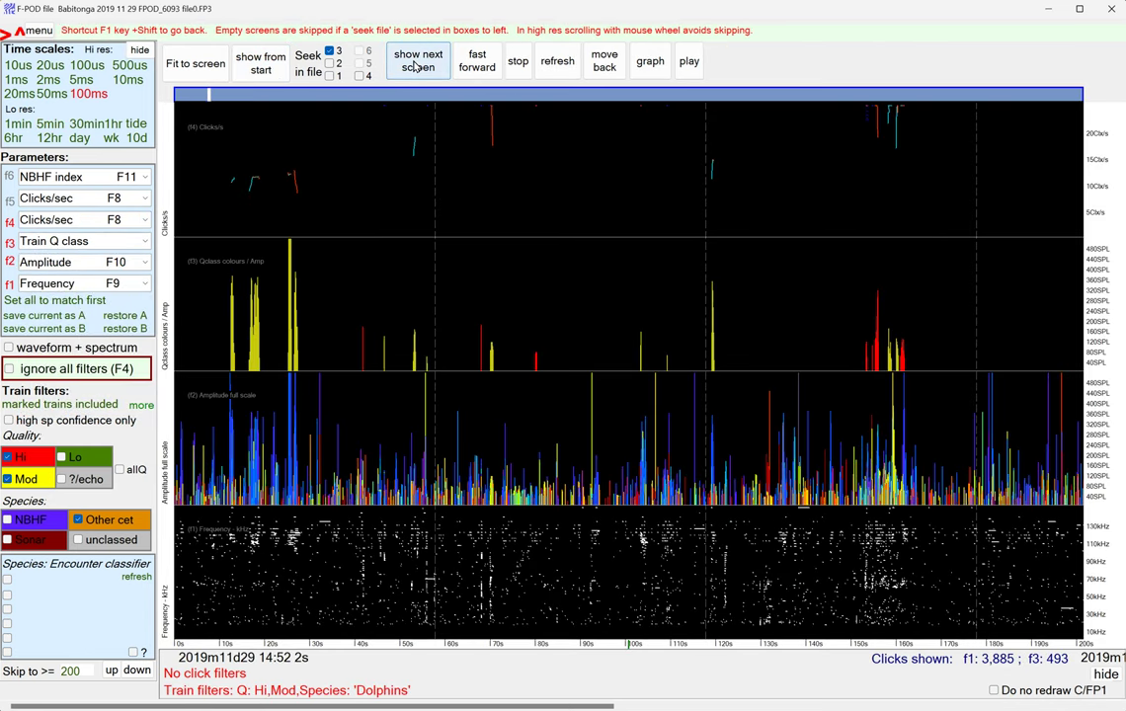
{"action": "left_click", "coordinate": [416, 64]}
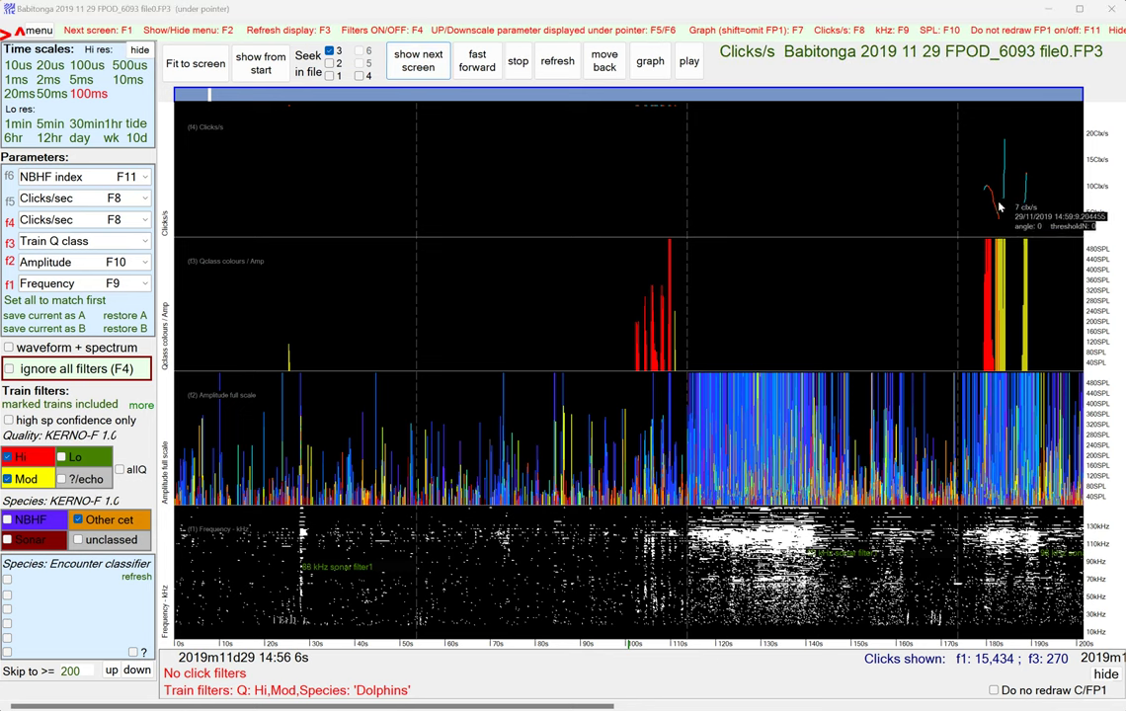
{"action": "left_click", "coordinate": [998, 207]}
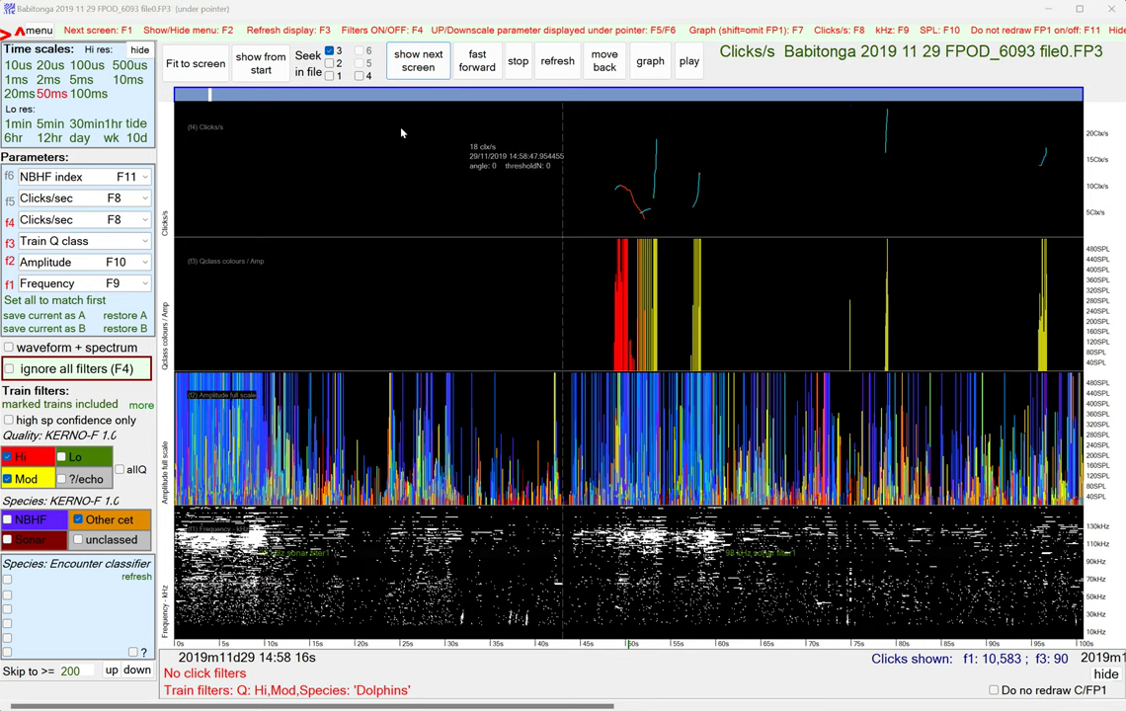
{"action": "left_click", "coordinate": [409, 64]}
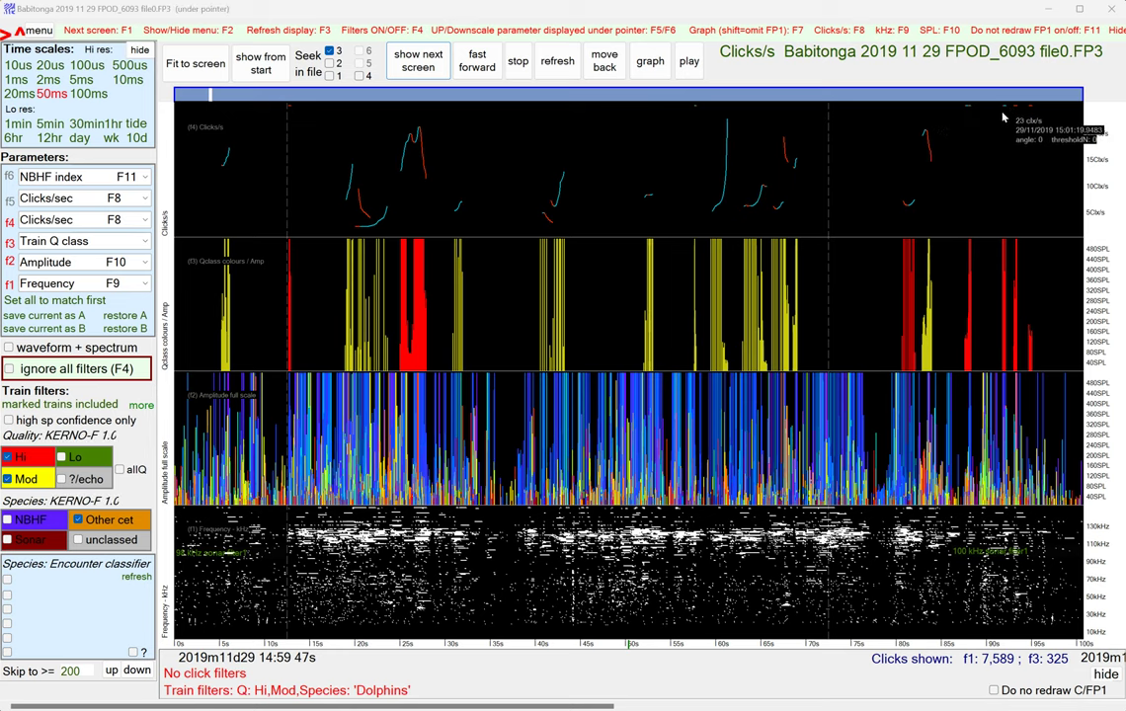
Rescale the clicks-per-second axis with F6 and zoom into a 20-second window
{"action": "key", "text": "F6"}
{"action": "key", "text": "F6"}
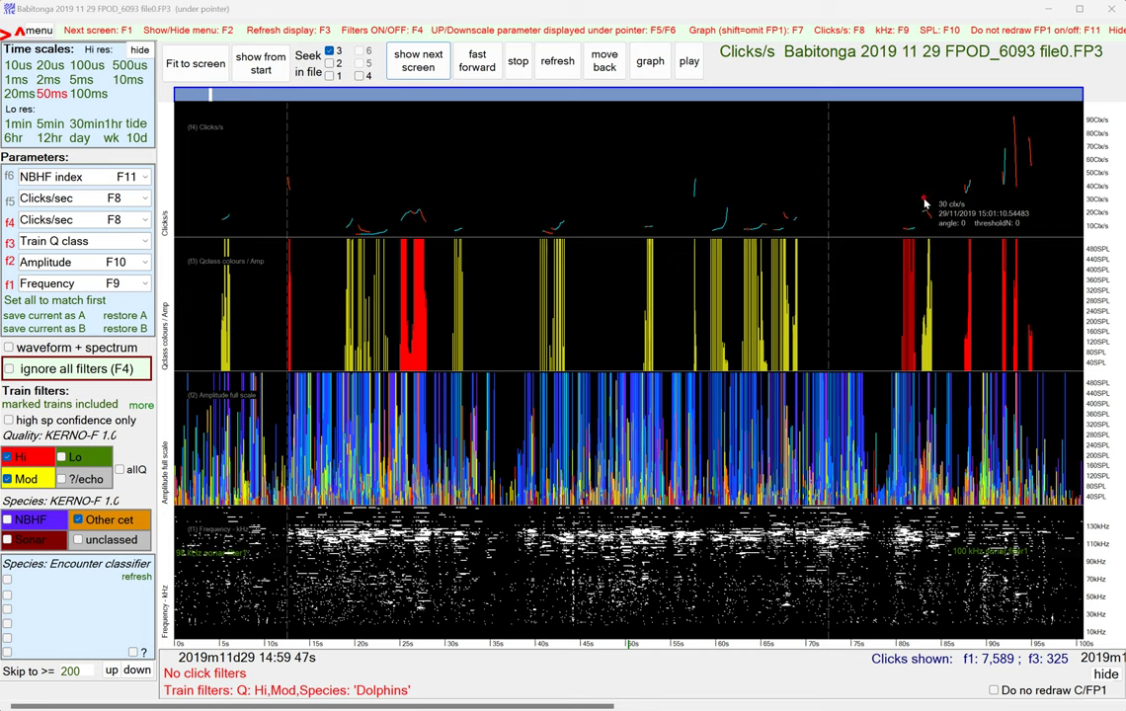
{"action": "left_click", "coordinate": [1029, 195]}
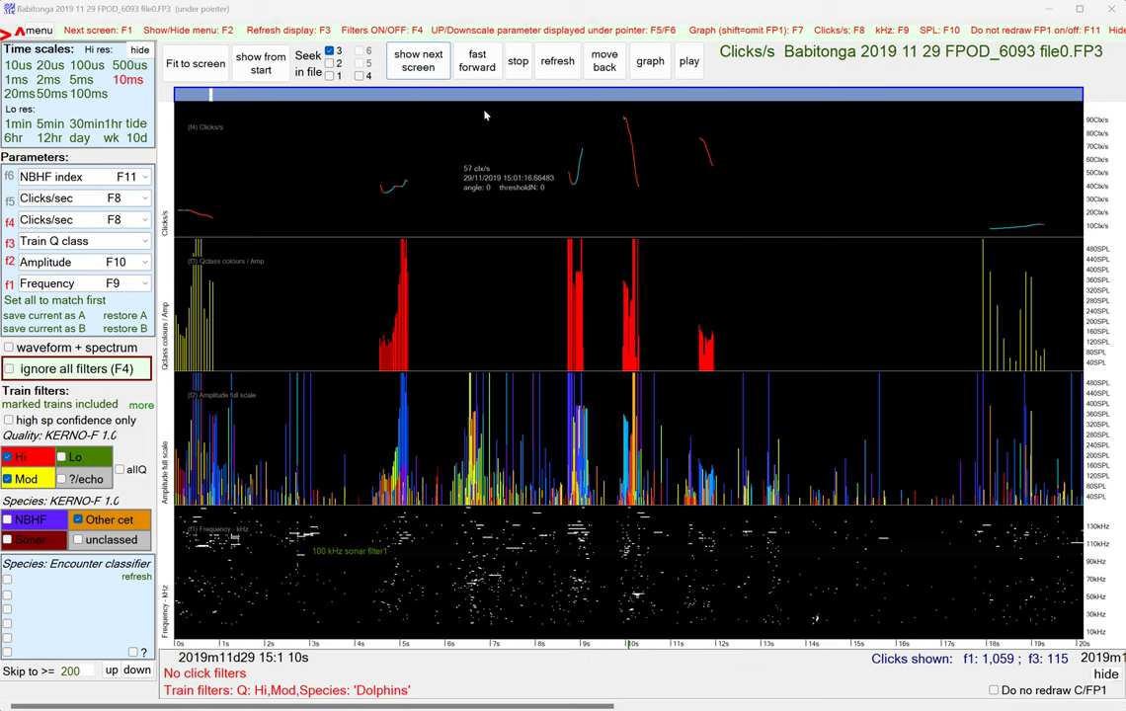
{"action": "key", "text": "F2"}
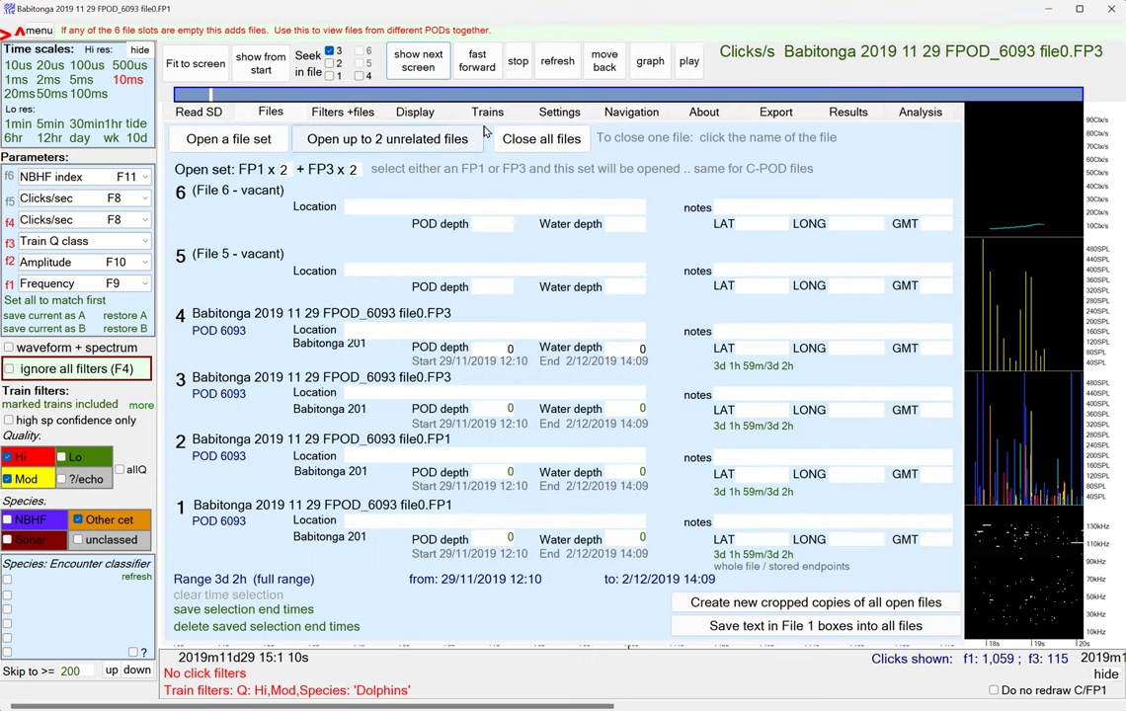
View the F-POD operational and acoustic release settings, then the Navigation shortcuts page
{"action": "left_click", "coordinate": [559, 112]}
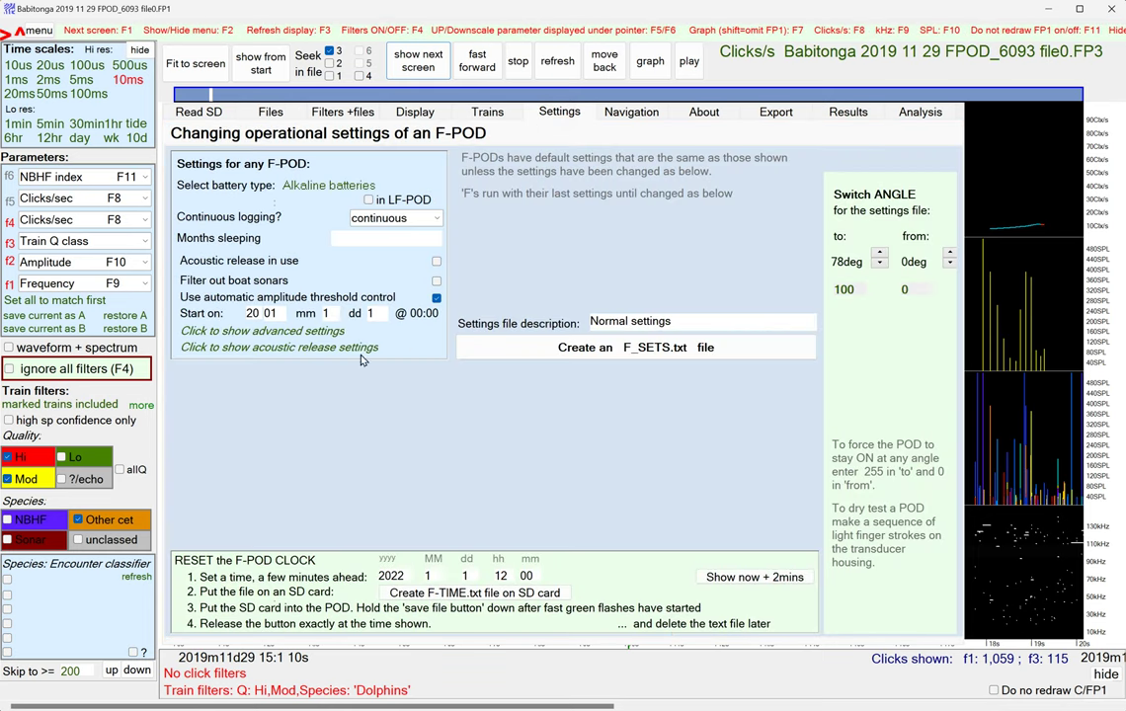
{"action": "left_click", "coordinate": [285, 349]}
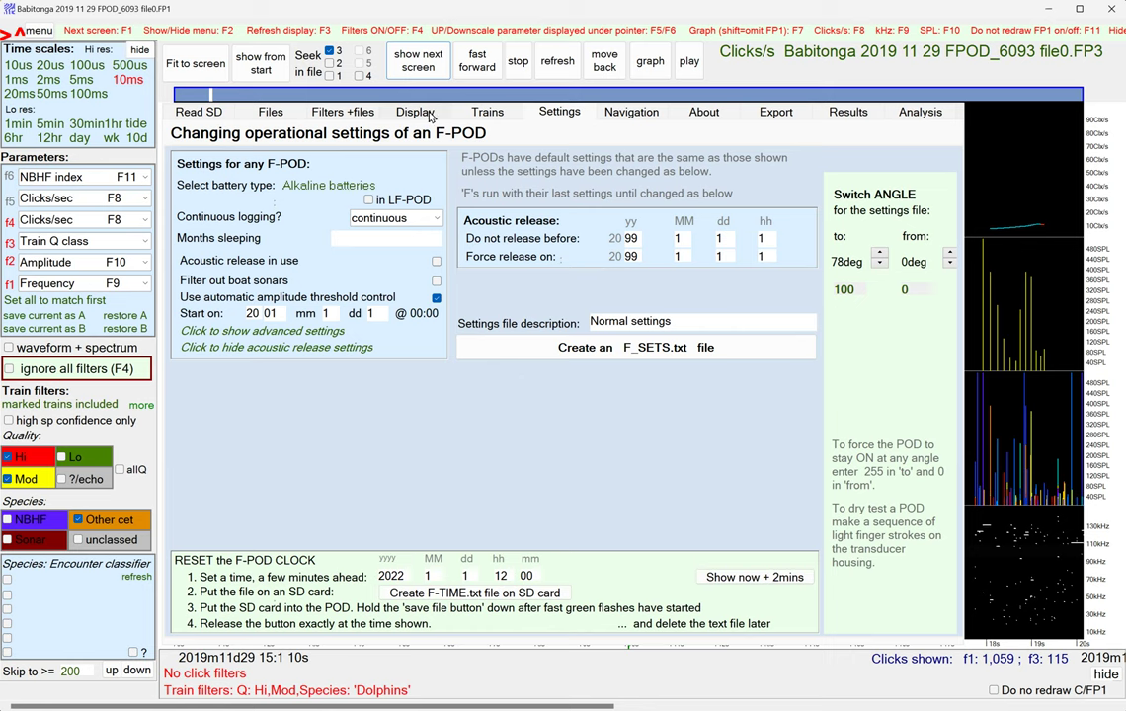
{"action": "left_click", "coordinate": [632, 114]}
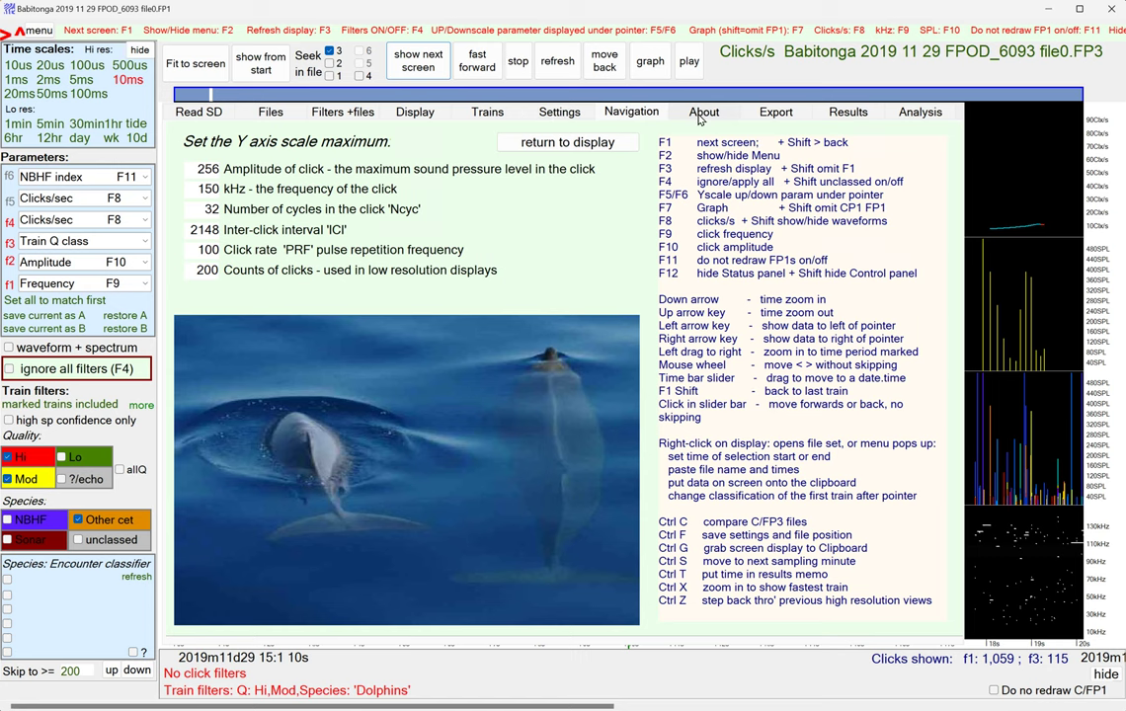
Read the version and contact details on About, then go to Data Export
{"action": "left_click", "coordinate": [703, 114]}
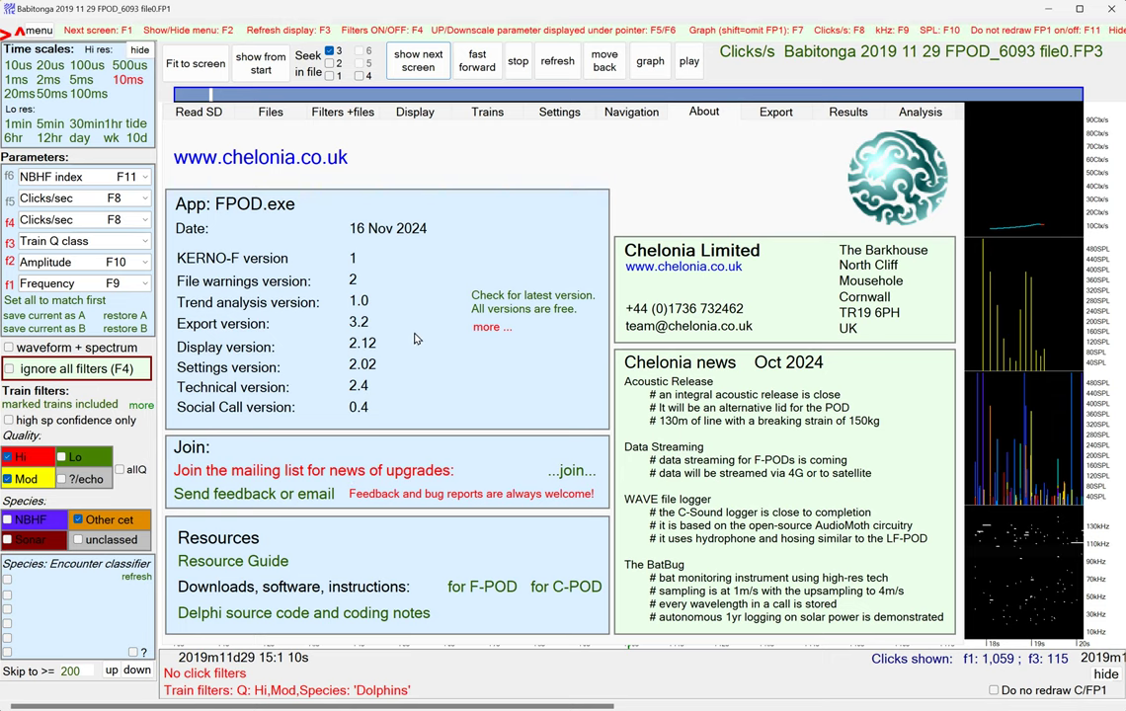
{"action": "left_click", "coordinate": [776, 114]}
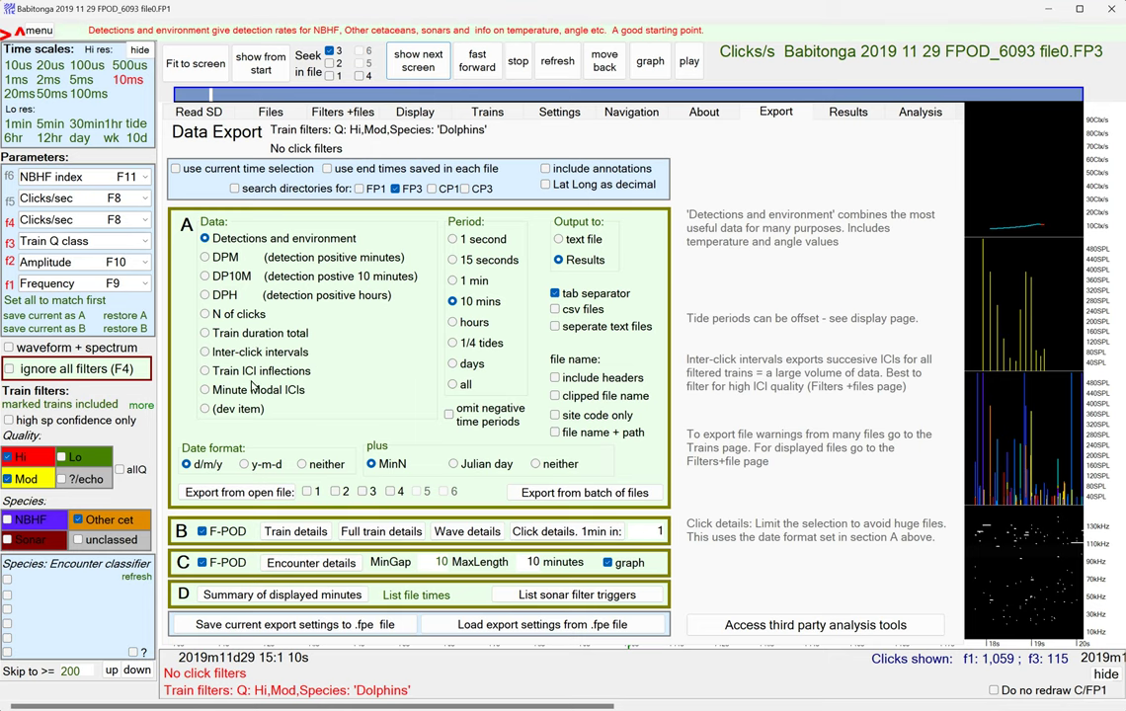
Export N of clicks per hour from file 3, omitting negative time periods, then view Results
{"action": "left_click", "coordinate": [206, 314]}
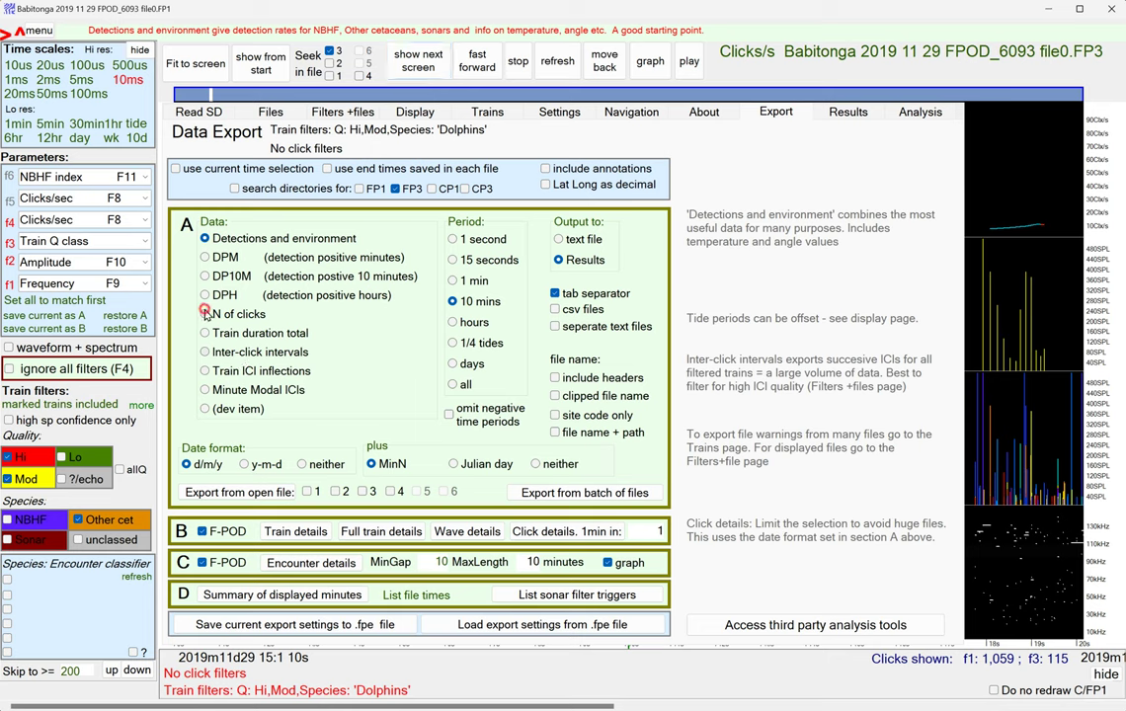
{"action": "left_click", "coordinate": [453, 324]}
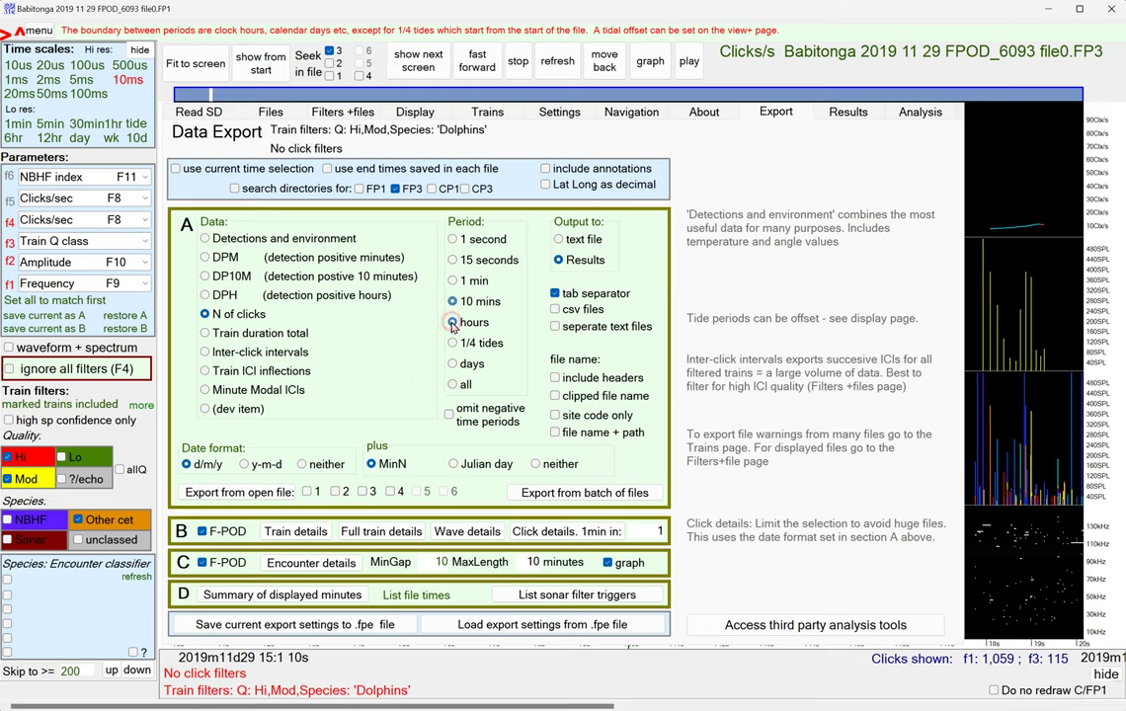
{"action": "left_click", "coordinate": [450, 416]}
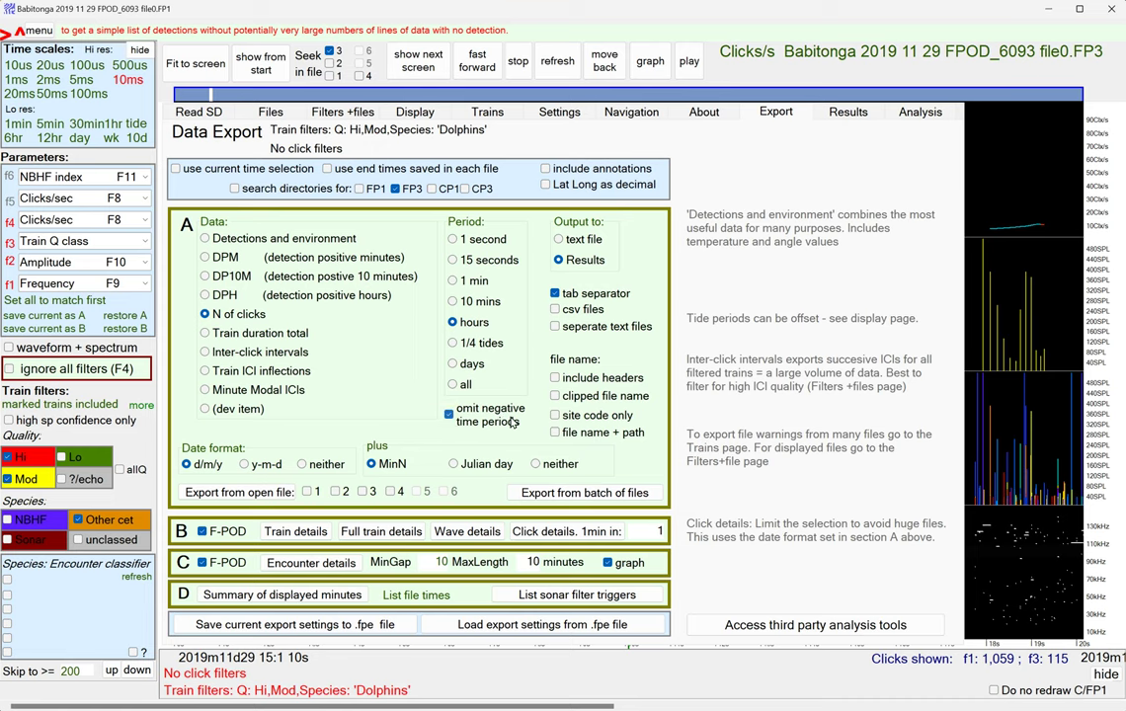
{"action": "left_click", "coordinate": [362, 492]}
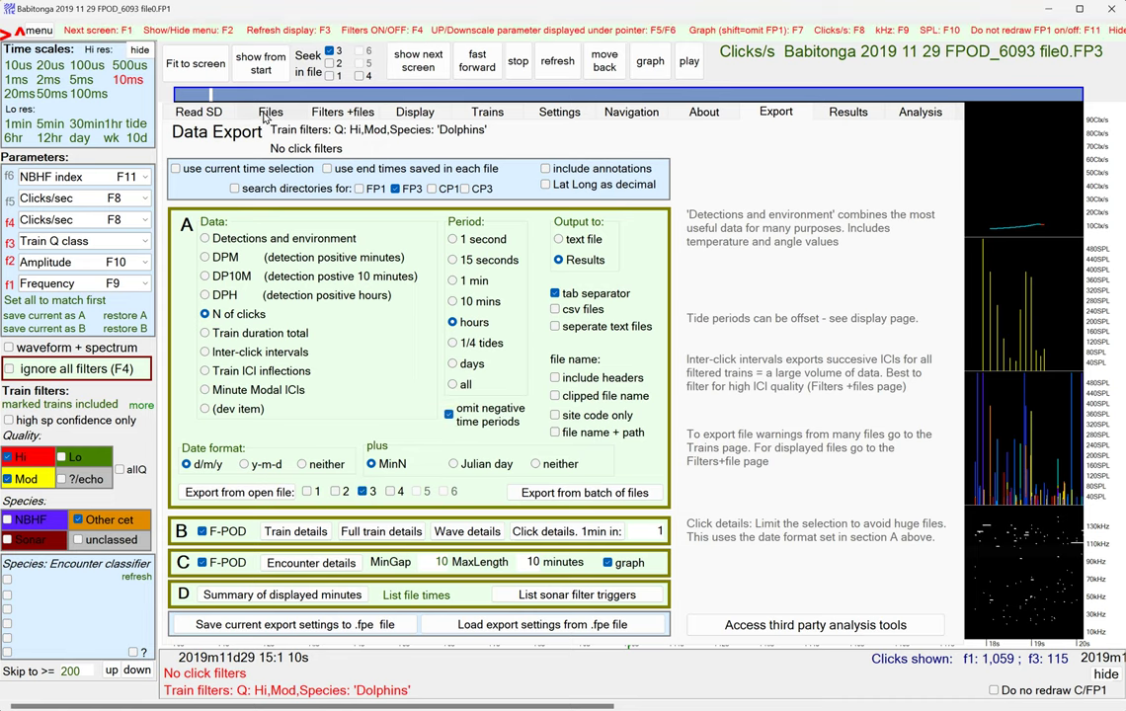
{"action": "left_click", "coordinate": [268, 113]}
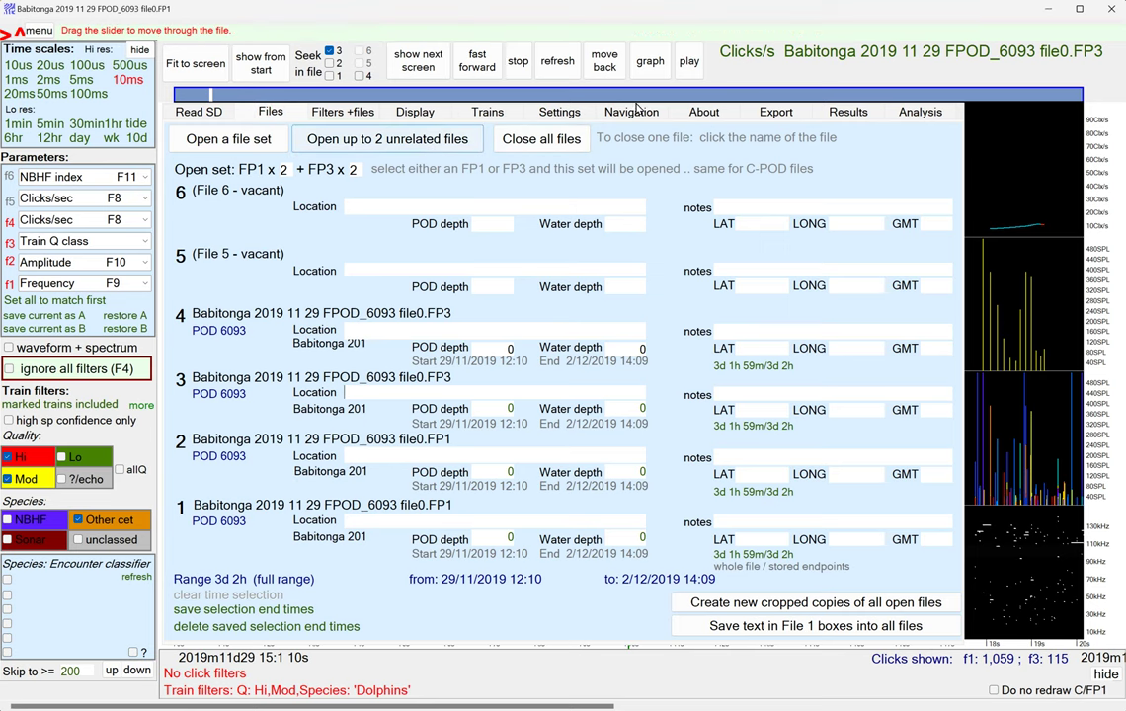
{"action": "left_click", "coordinate": [776, 115]}
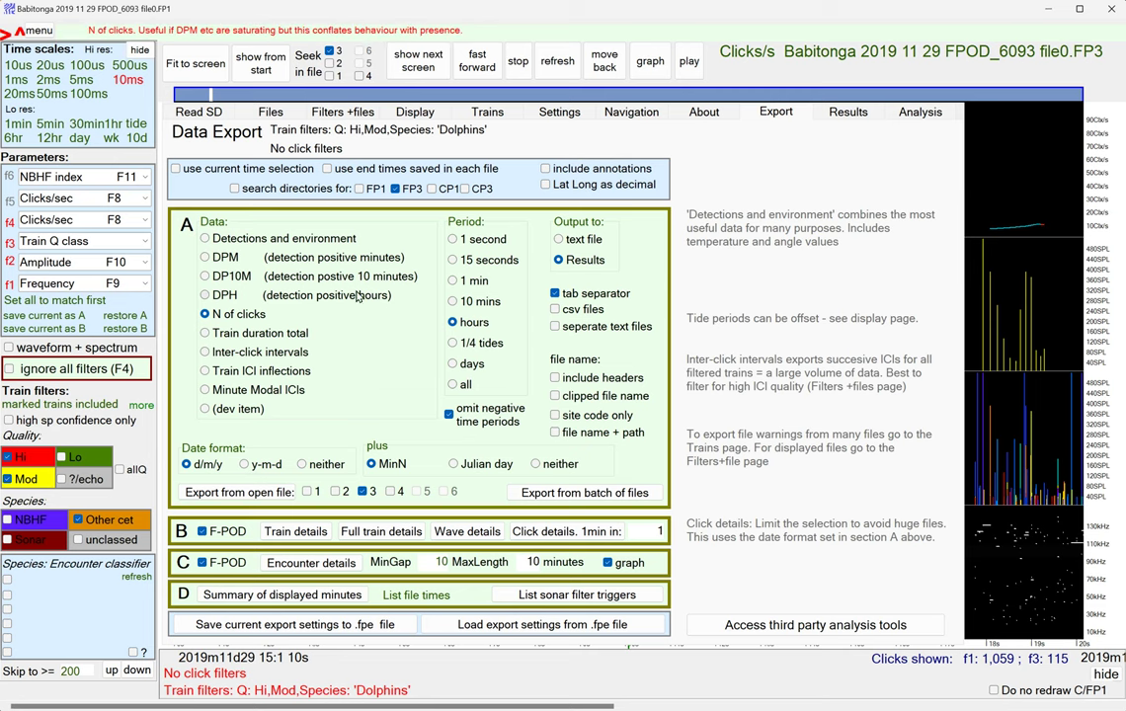
{"action": "left_click", "coordinate": [856, 116]}
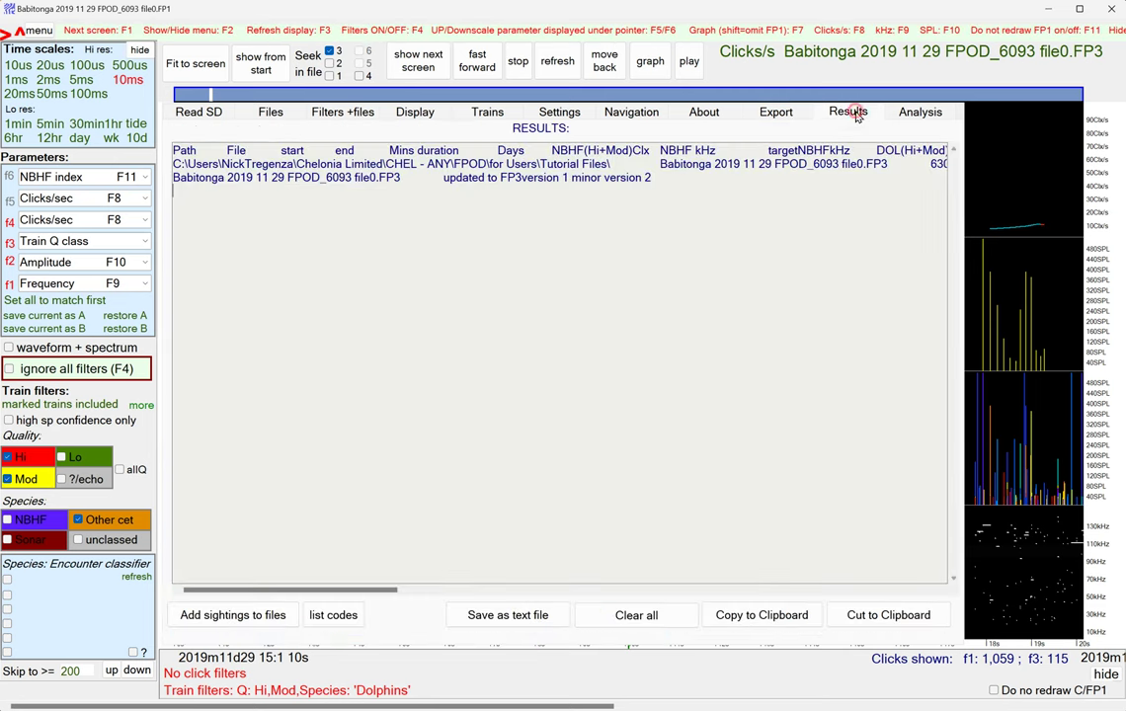
Clear all results and export 18 hourly click-count rows from open file 3
{"action": "left_click", "coordinate": [623, 616]}
{"action": "left_click", "coordinate": [771, 114]}
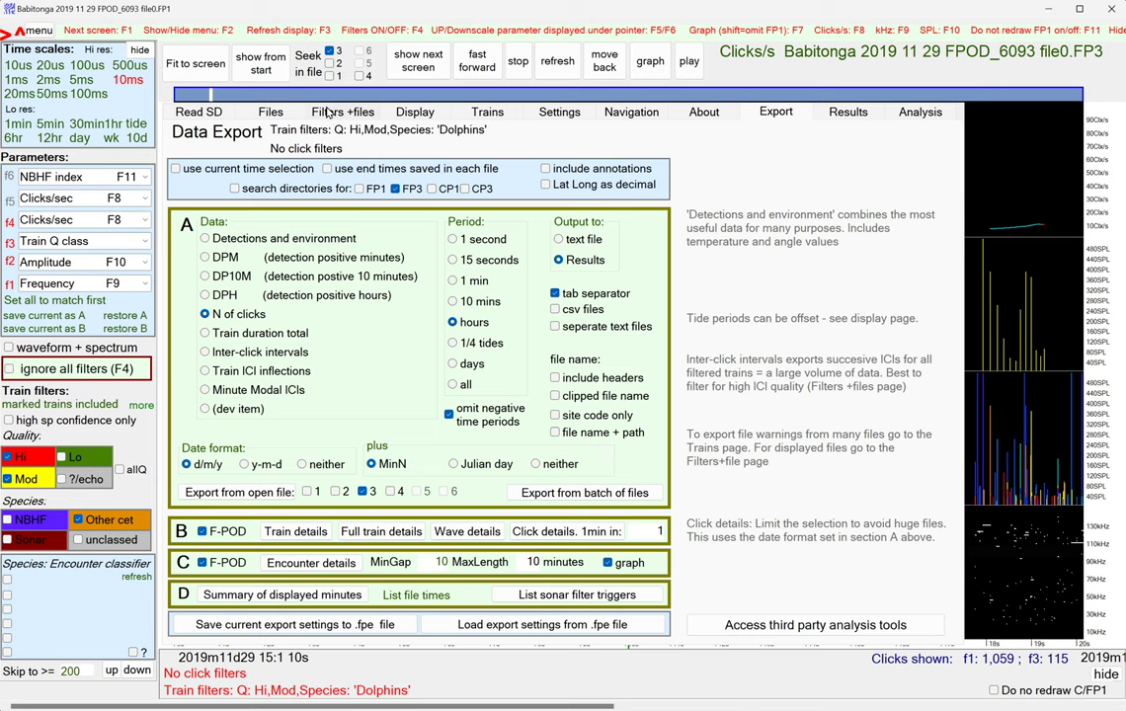
{"action": "left_click", "coordinate": [329, 112]}
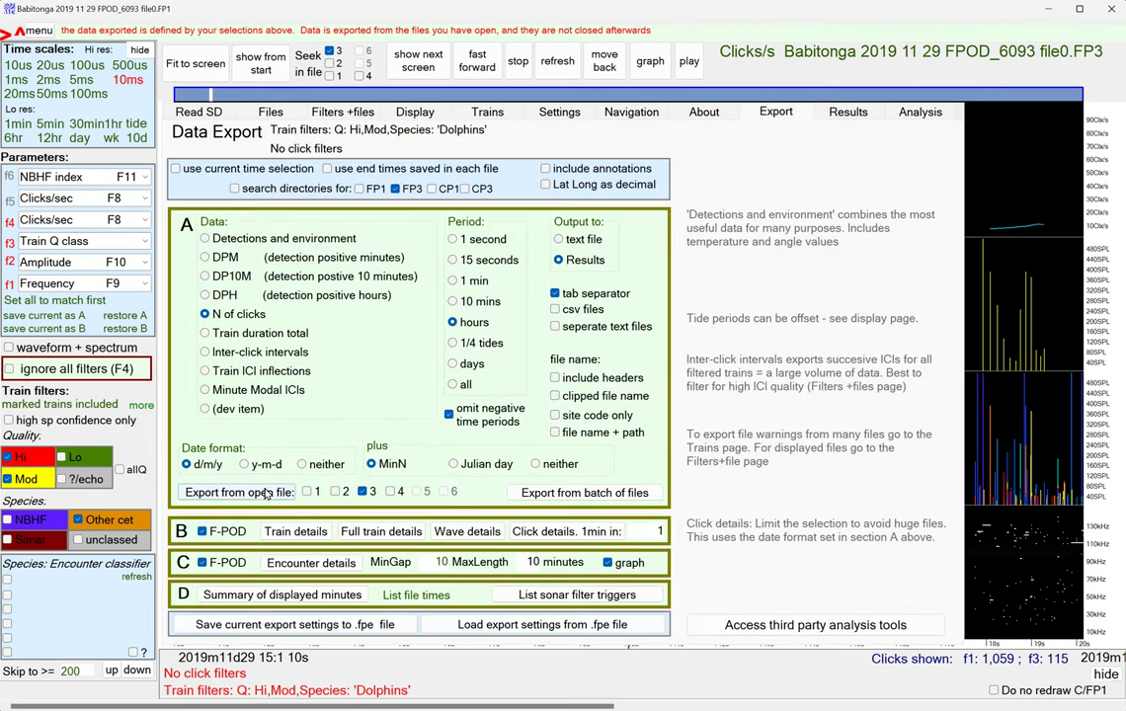
{"action": "left_click", "coordinate": [259, 494]}
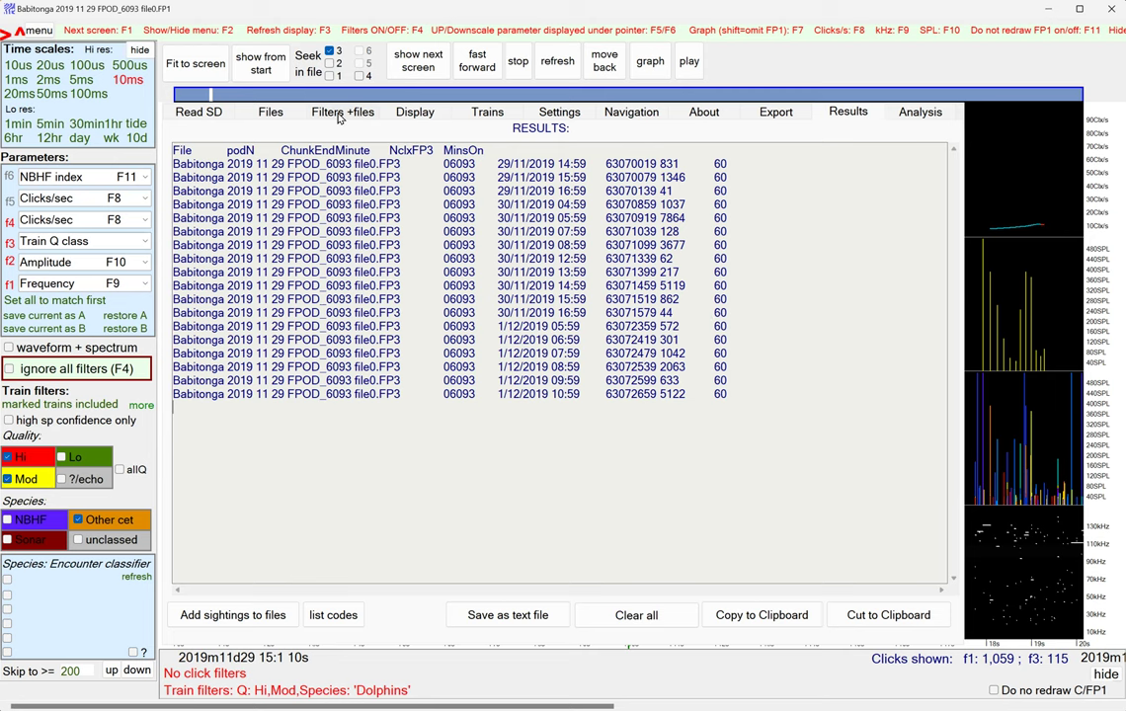
Review the Export options and hourly dolphin click counts in Results, ending on the Analysis page
{"action": "left_click", "coordinate": [776, 111]}
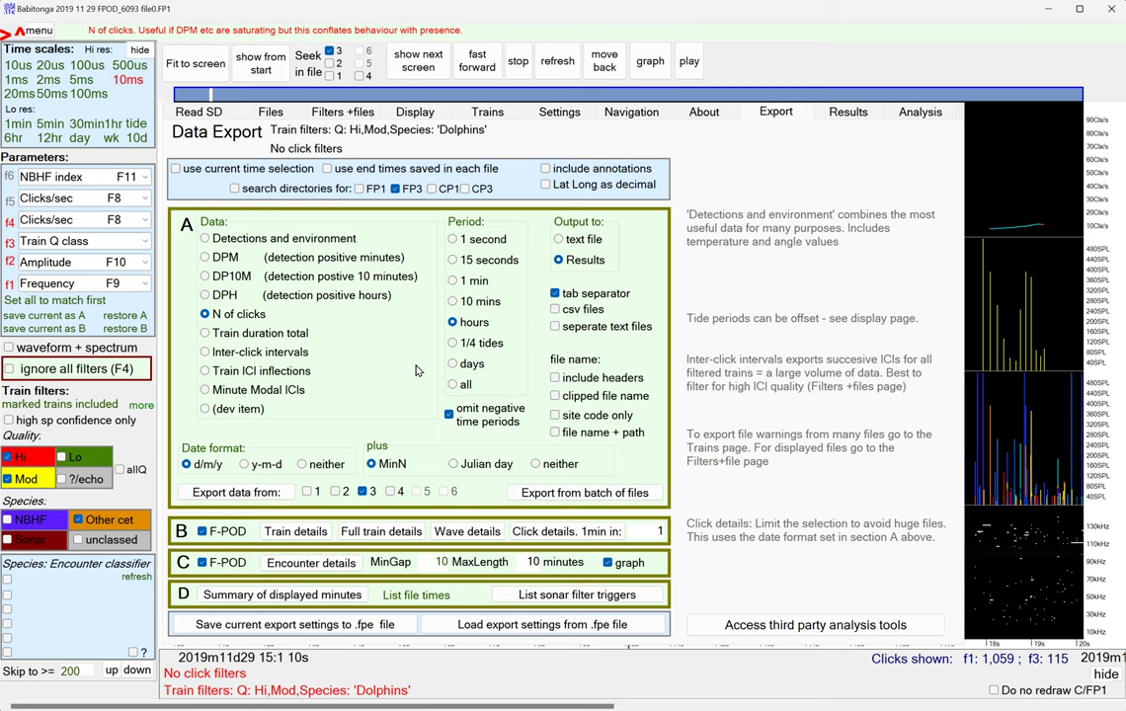
{"action": "left_click", "coordinate": [848, 113]}
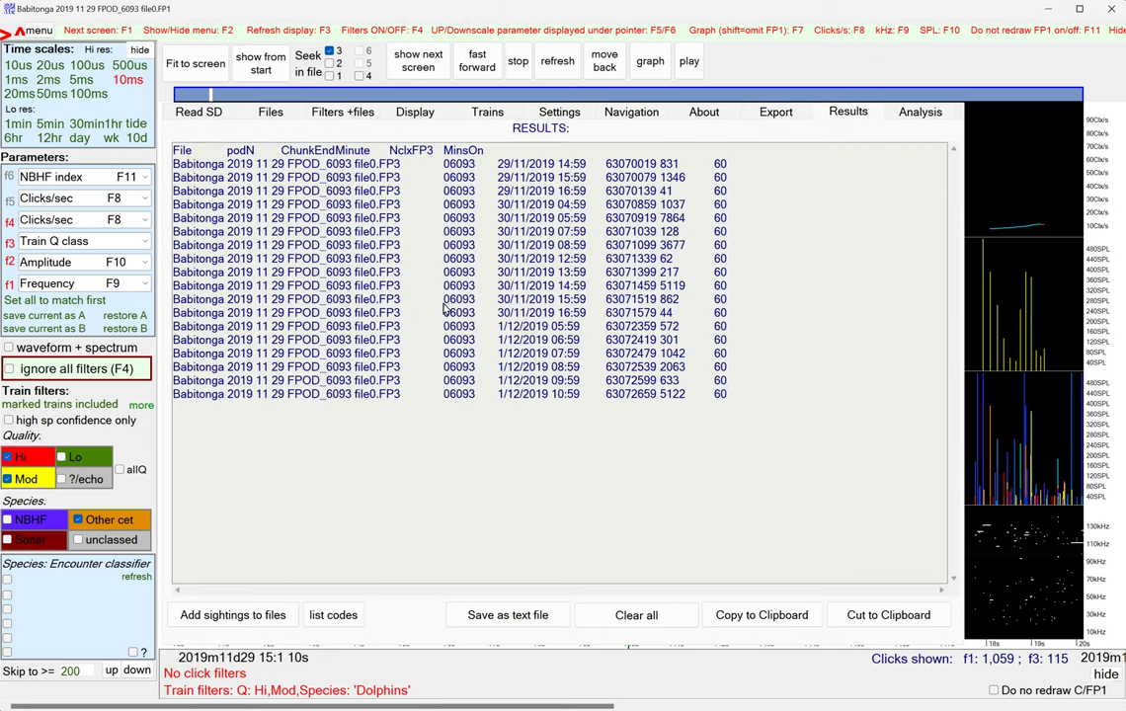
{"action": "left_click", "coordinate": [921, 113]}
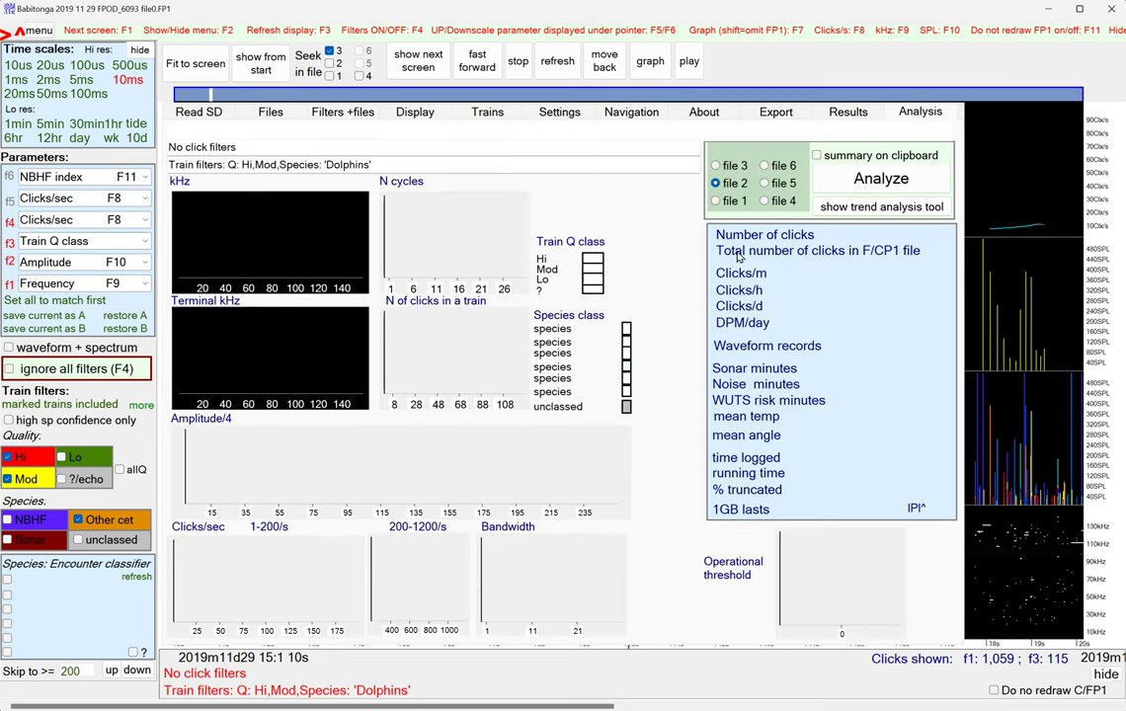
Analyze the FP1 file in slot 2, then the Babitonga FP3 file, which shows 30,961 dolphin clicks
{"action": "left_click", "coordinate": [896, 181]}
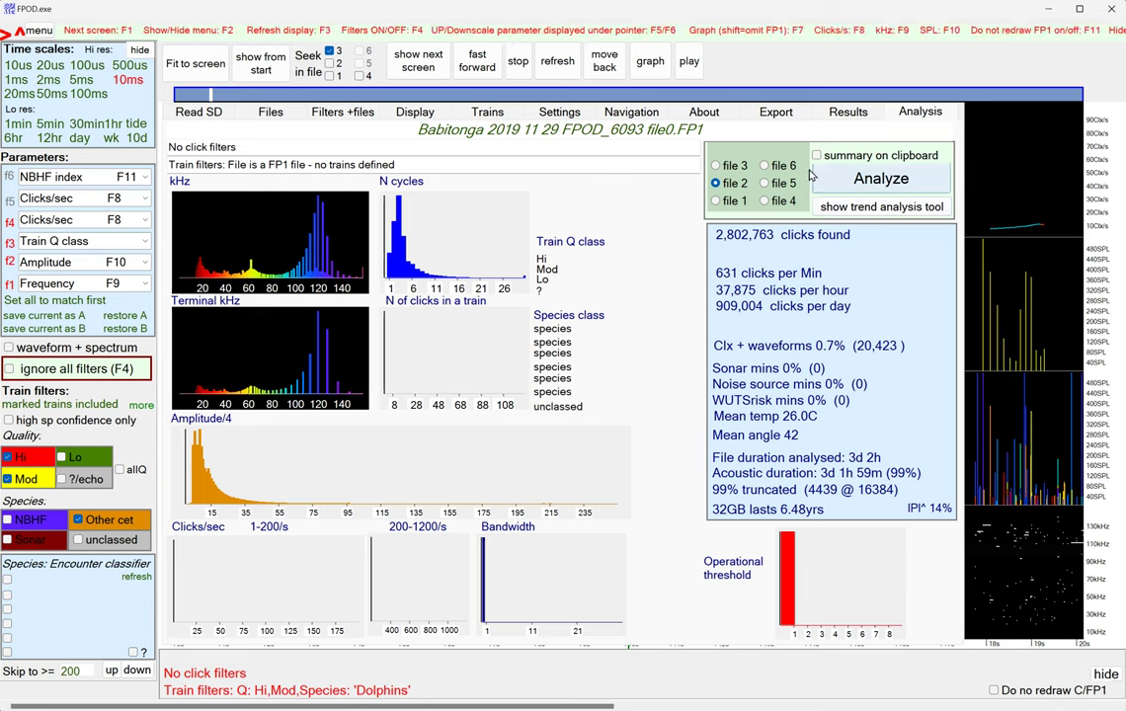
{"action": "left_click", "coordinate": [718, 166]}
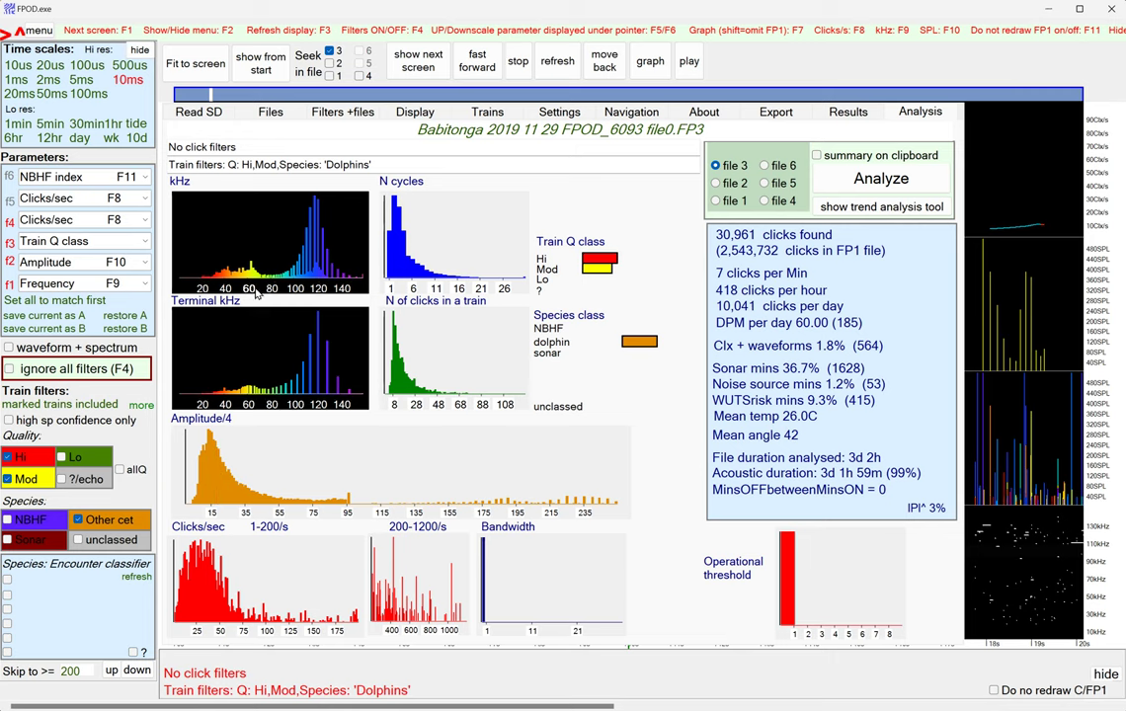
Add NBHF trains to the species filter and reanalyse the FP3 file, now finding 138,839 clicks
{"action": "left_click", "coordinate": [7, 520]}
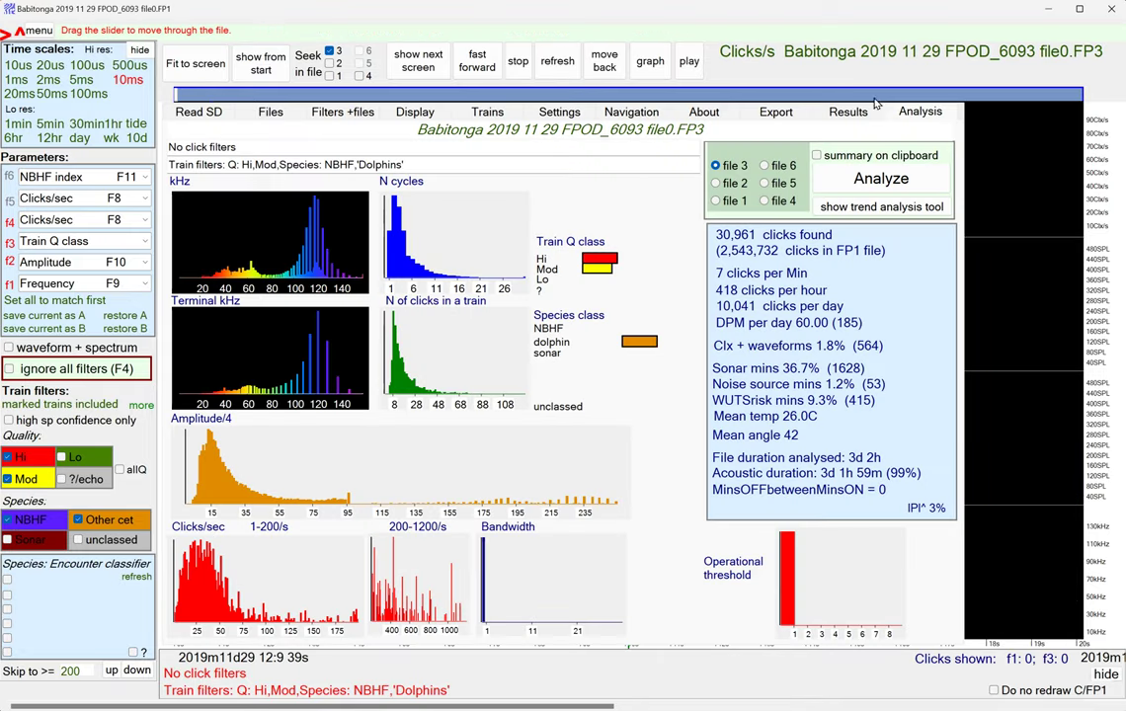
{"action": "left_click", "coordinate": [874, 180]}
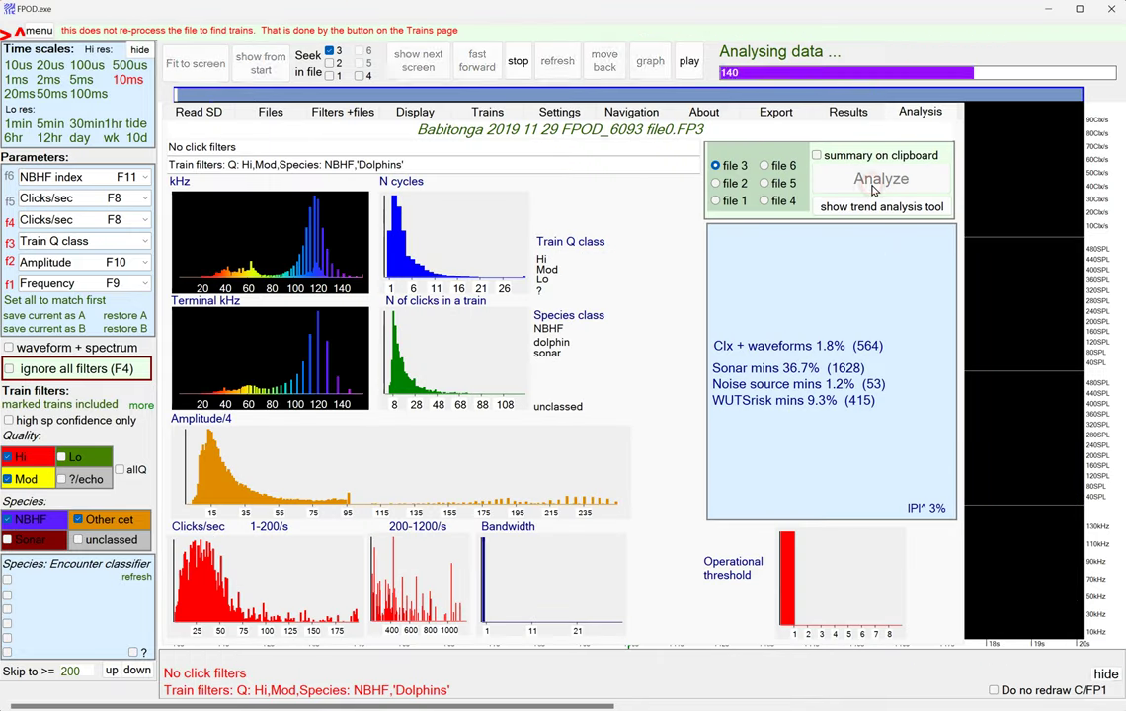